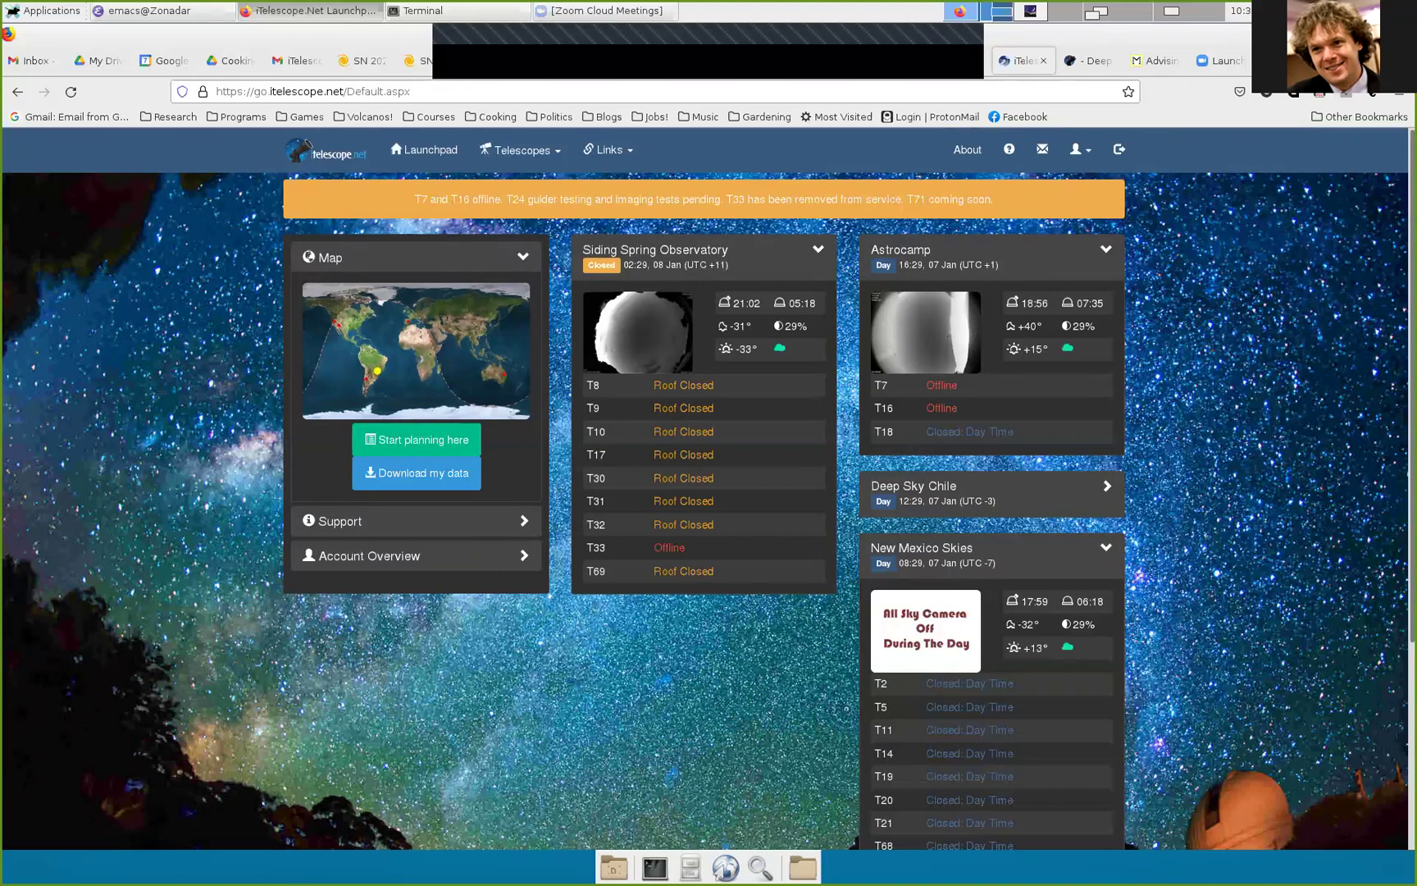
Step: Bring up the MCARG Pretty Pictures gallery and browse its telescope images, ending at the top
key("ctrl+Tab")
scroll(684, 514, "up", 10)
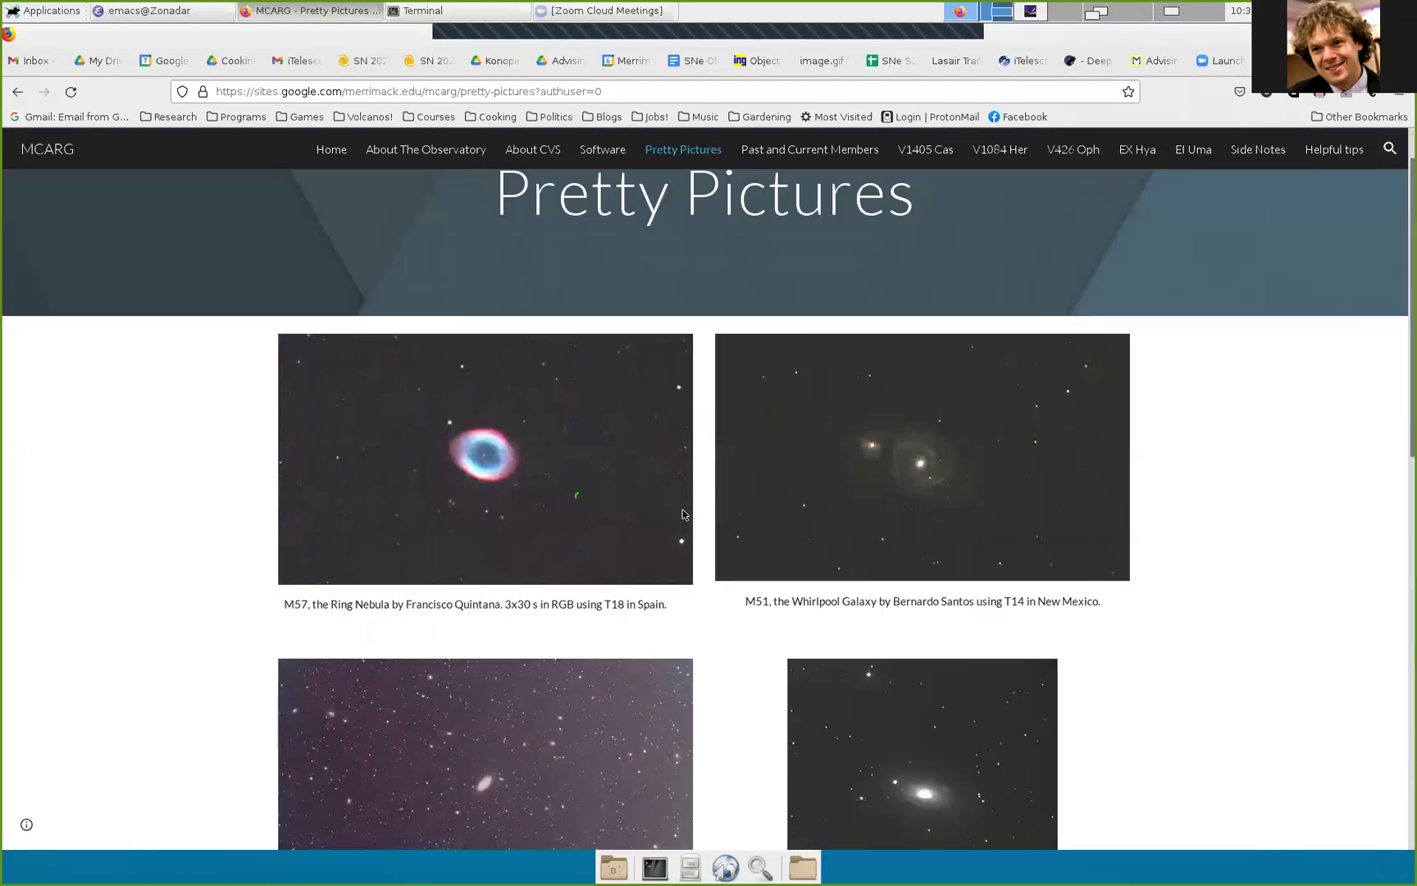
scroll(708, 484, "down", 10)
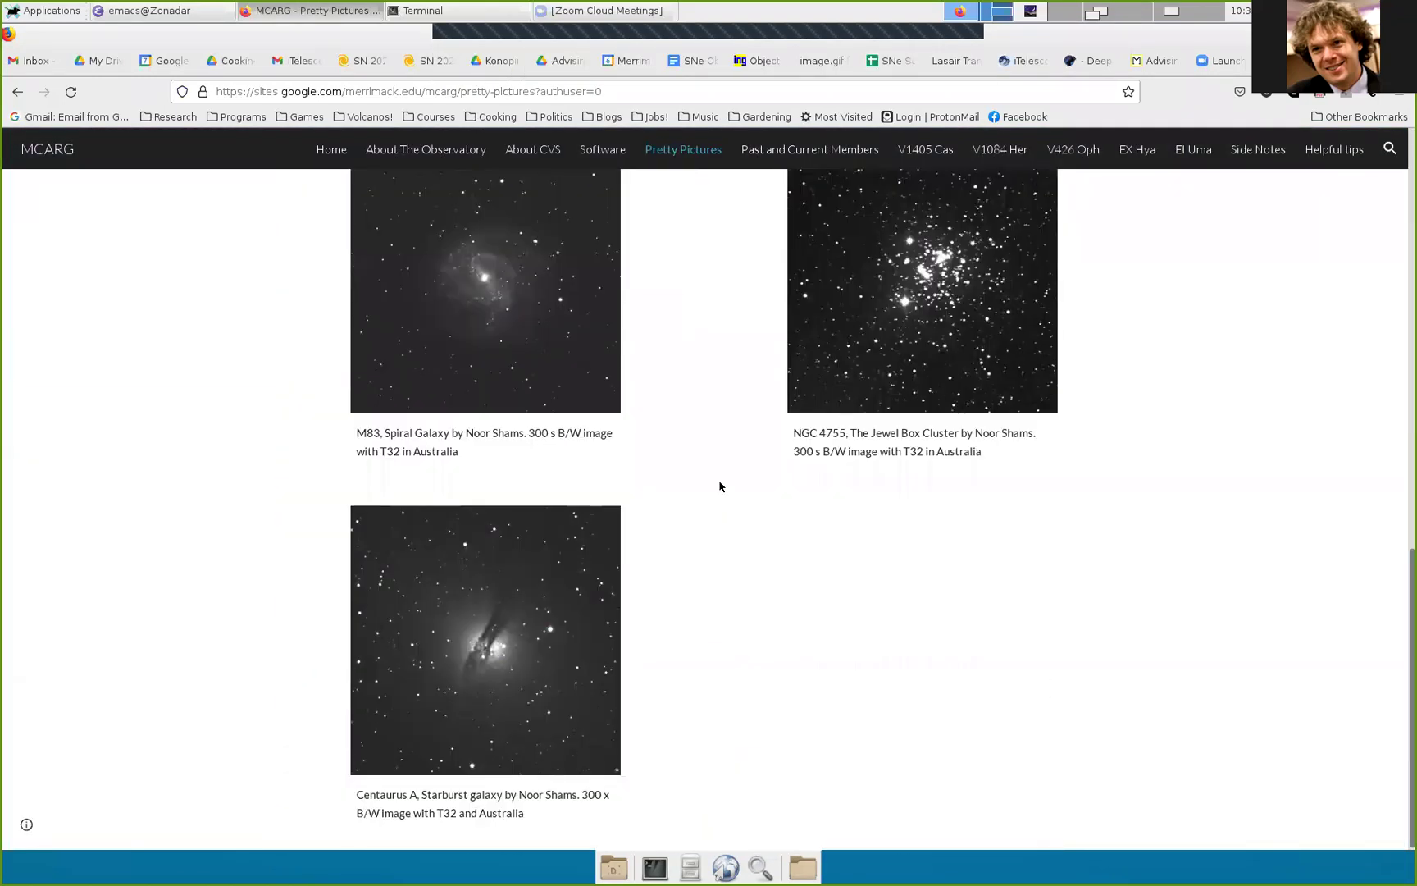
scroll(720, 486, "up", 8)
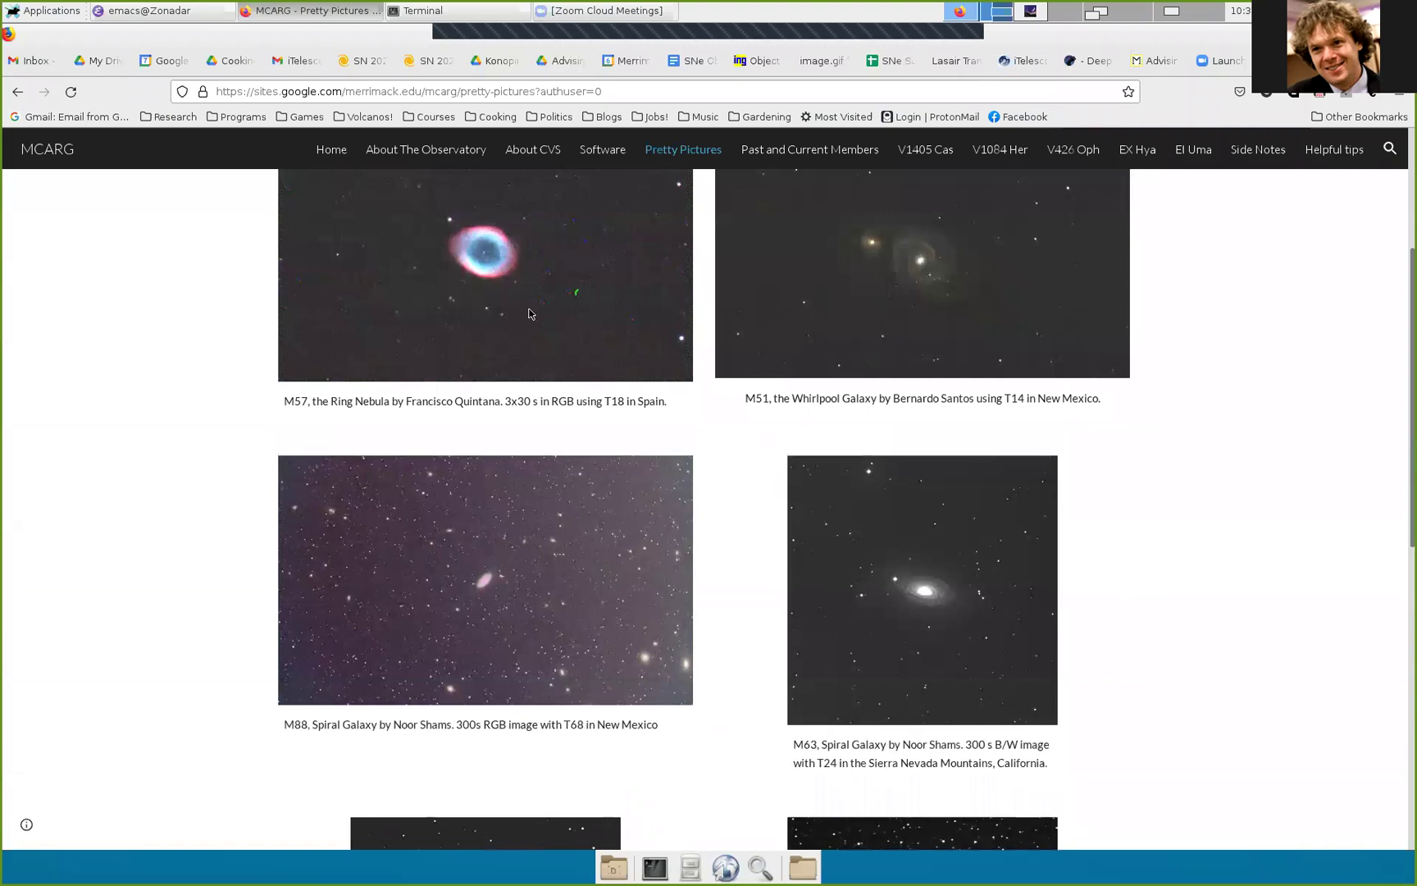
scroll(484, 459, "up", 2)
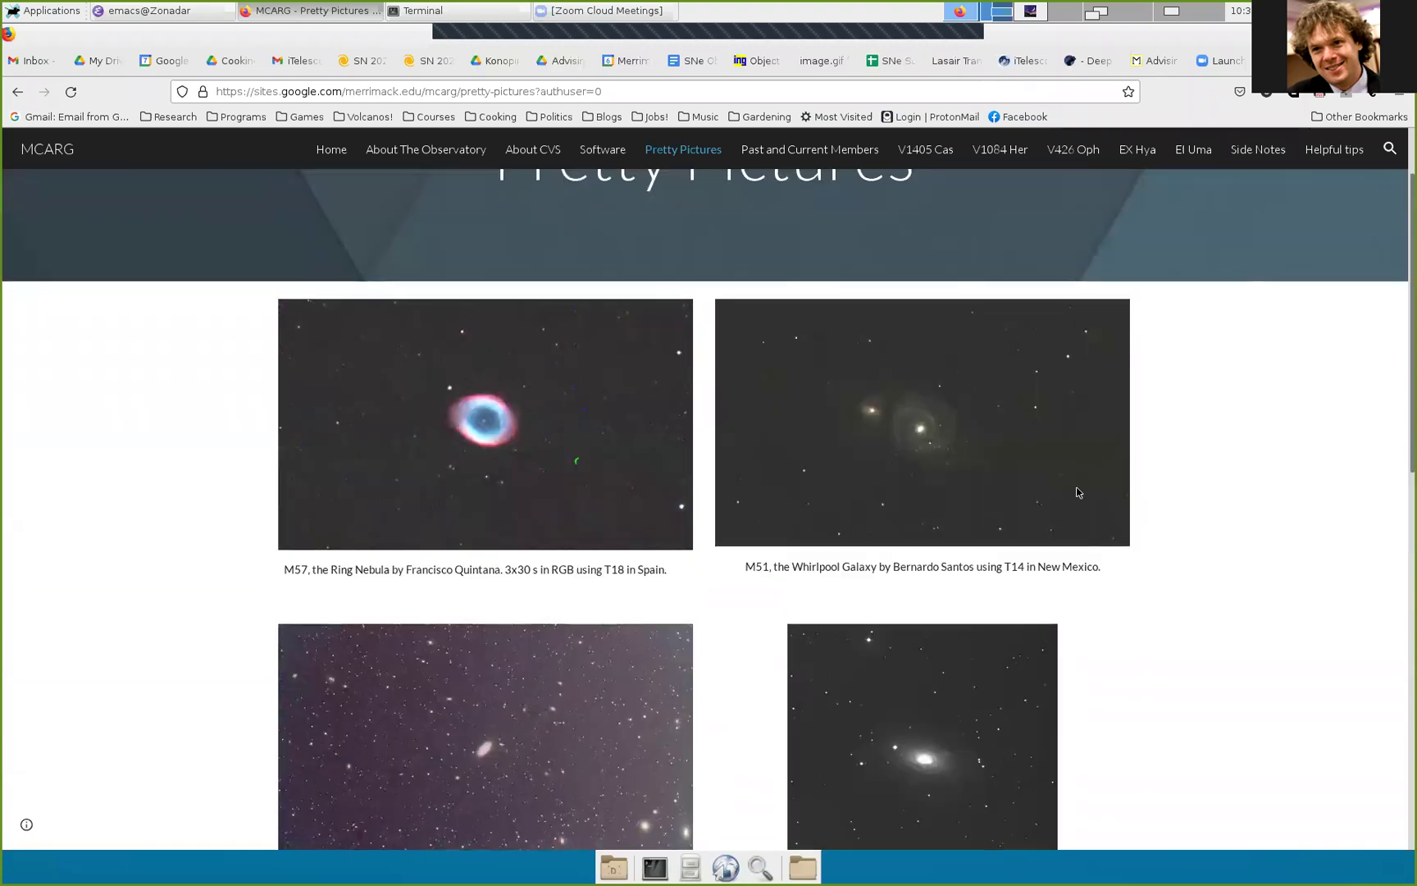
scroll(1066, 468, "down", 2)
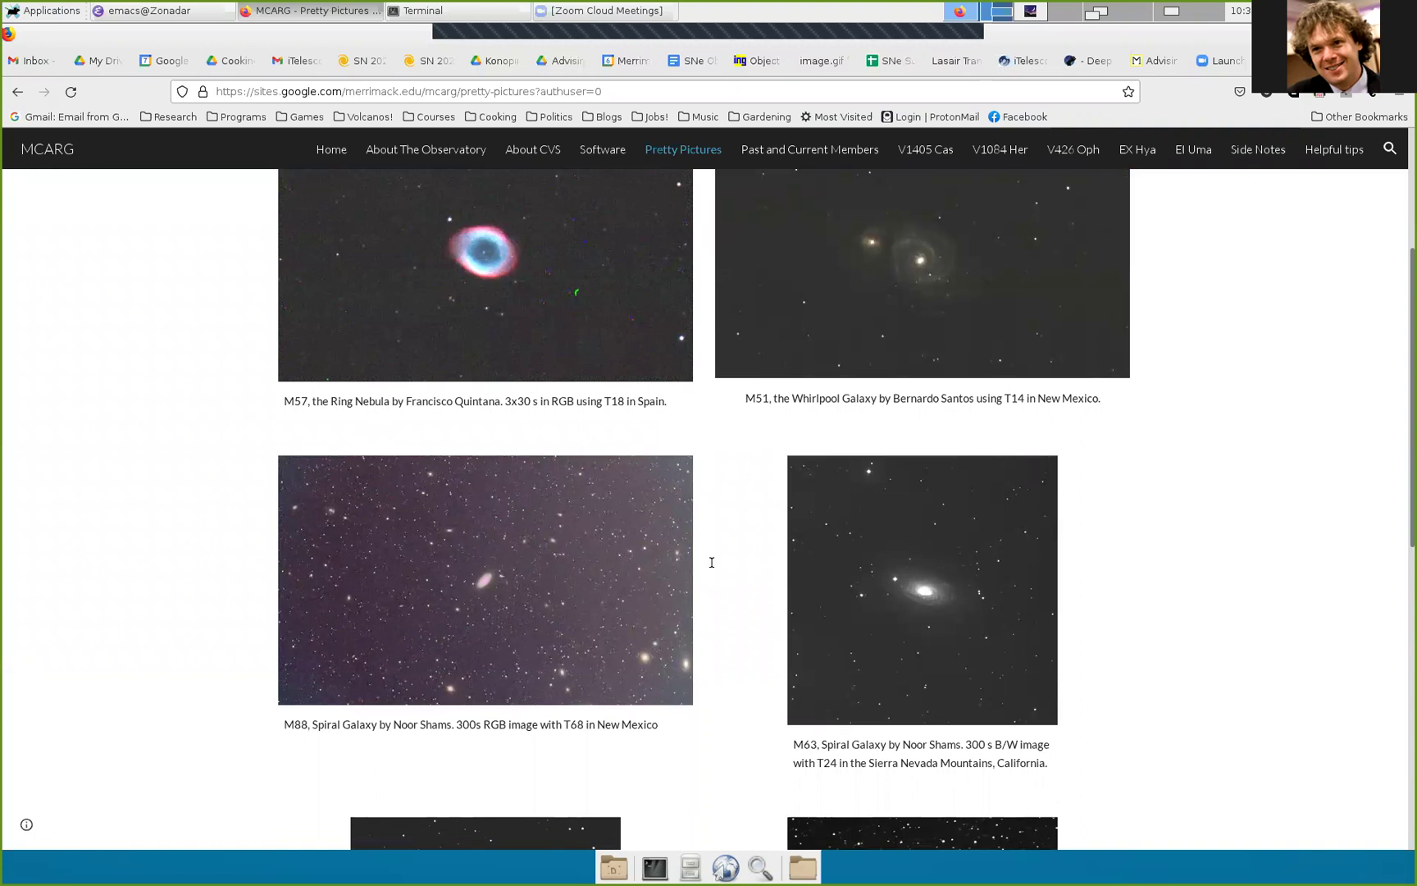
scroll(768, 532, "down", 5)
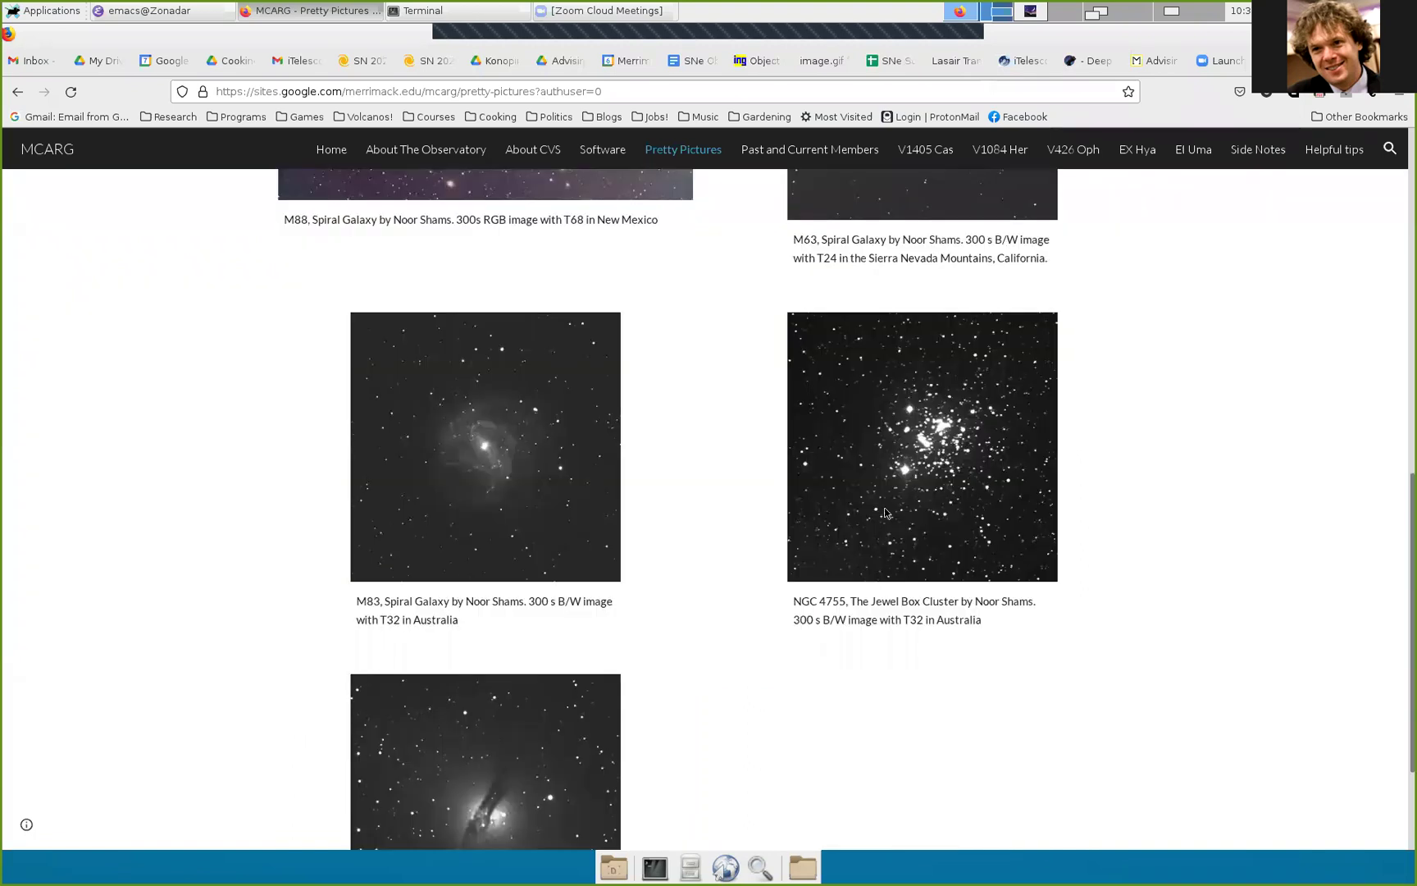
scroll(885, 512, "up", 8)
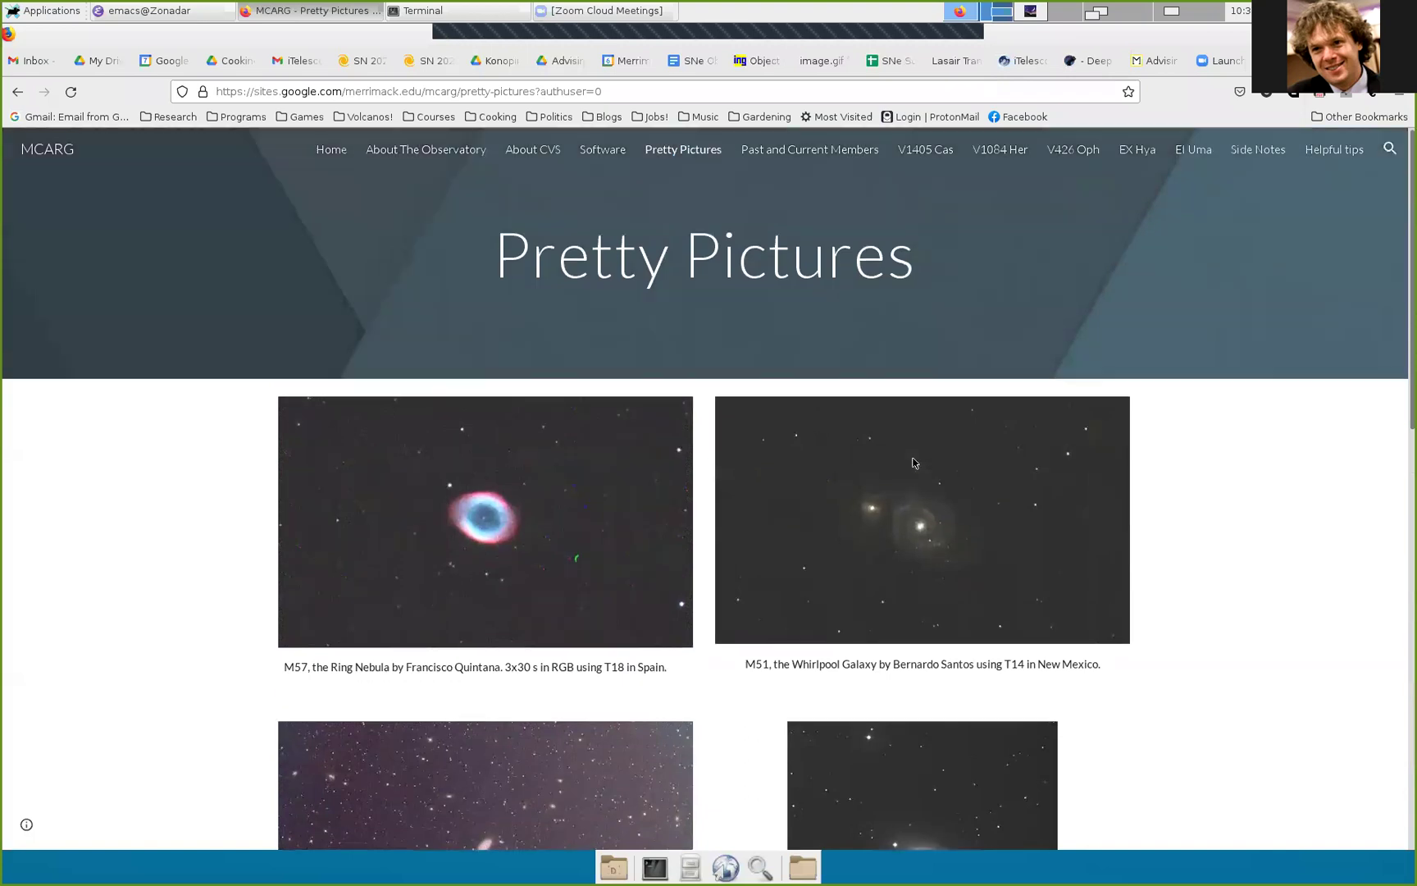
scroll(772, 538, "down", 9)
scroll(747, 513, "up", 6)
scroll(746, 512, "up", 3)
Step: Browse Wikipedia's Messier object table, enlarge the Crab Nebula (M1) picture, then return to Stellarium
key("ctrl+Tab")
scroll(592, 305, "up", 10)
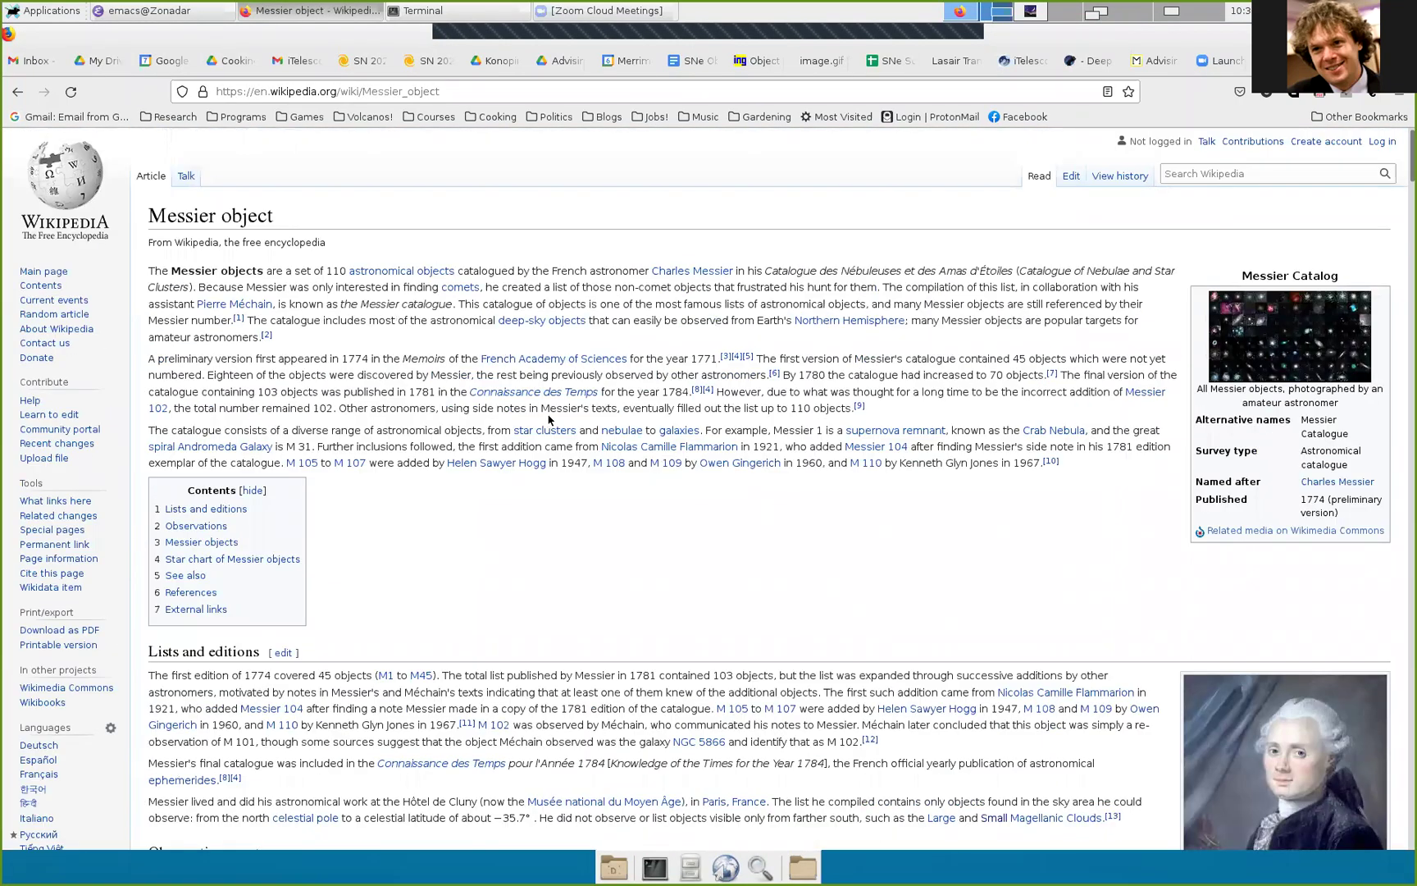
scroll(559, 392, "down", 15)
scroll(617, 395, "down", 10)
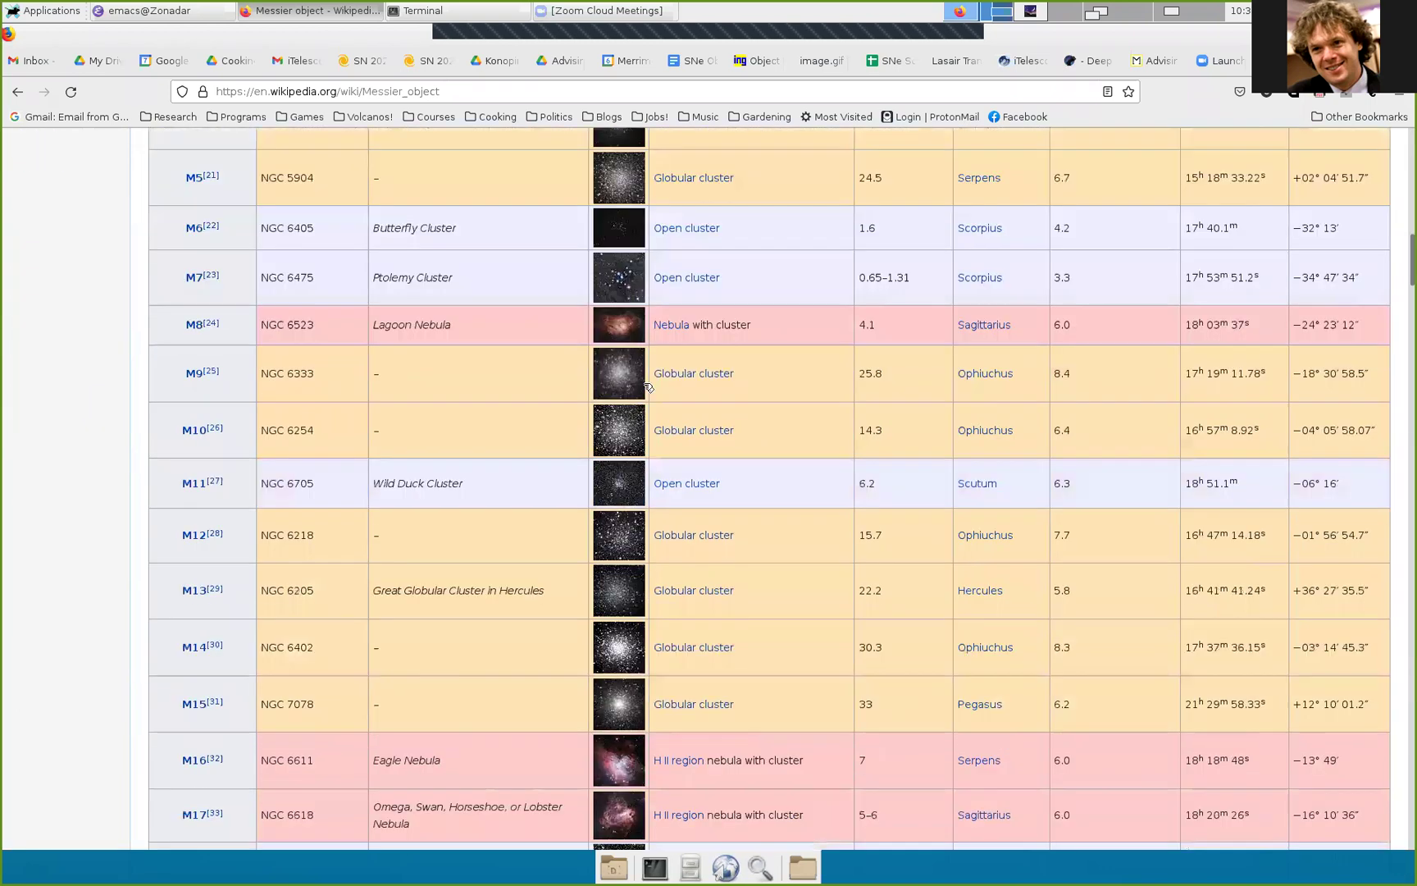
scroll(816, 490, "up", 12)
left_click(641, 557)
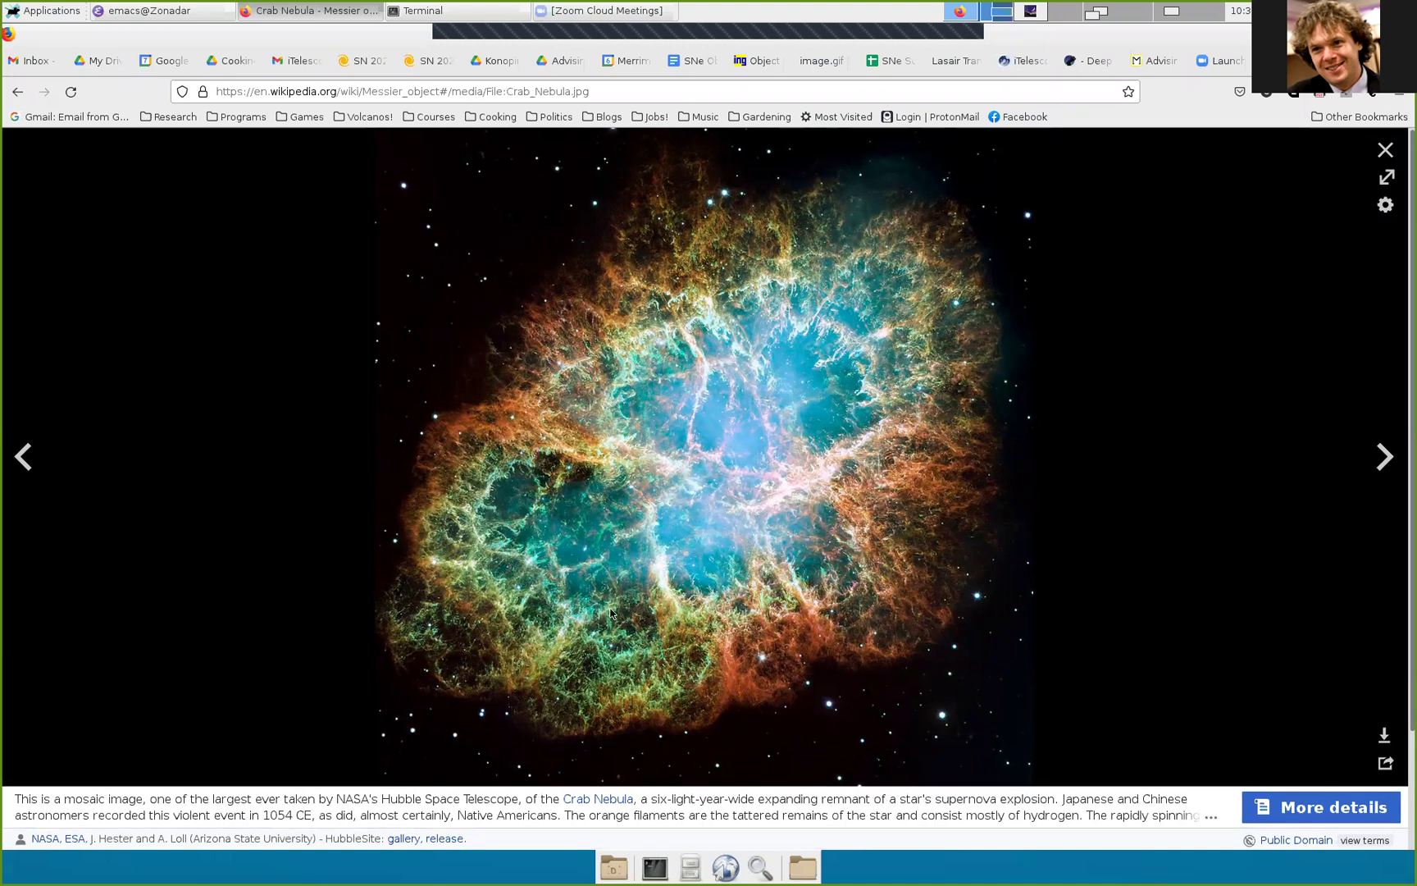
key("Escape")
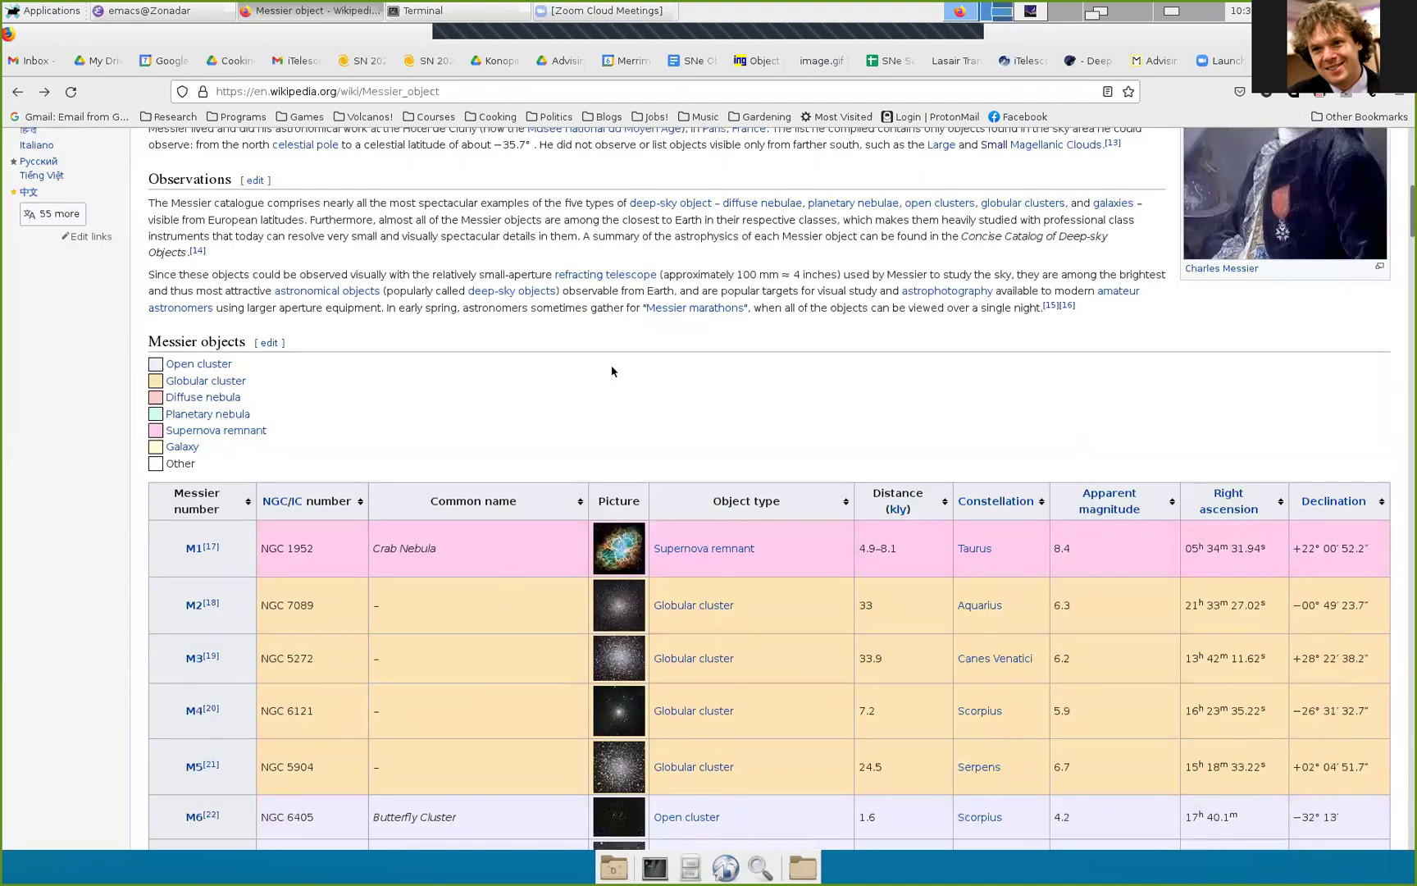
key("alt+Tab")
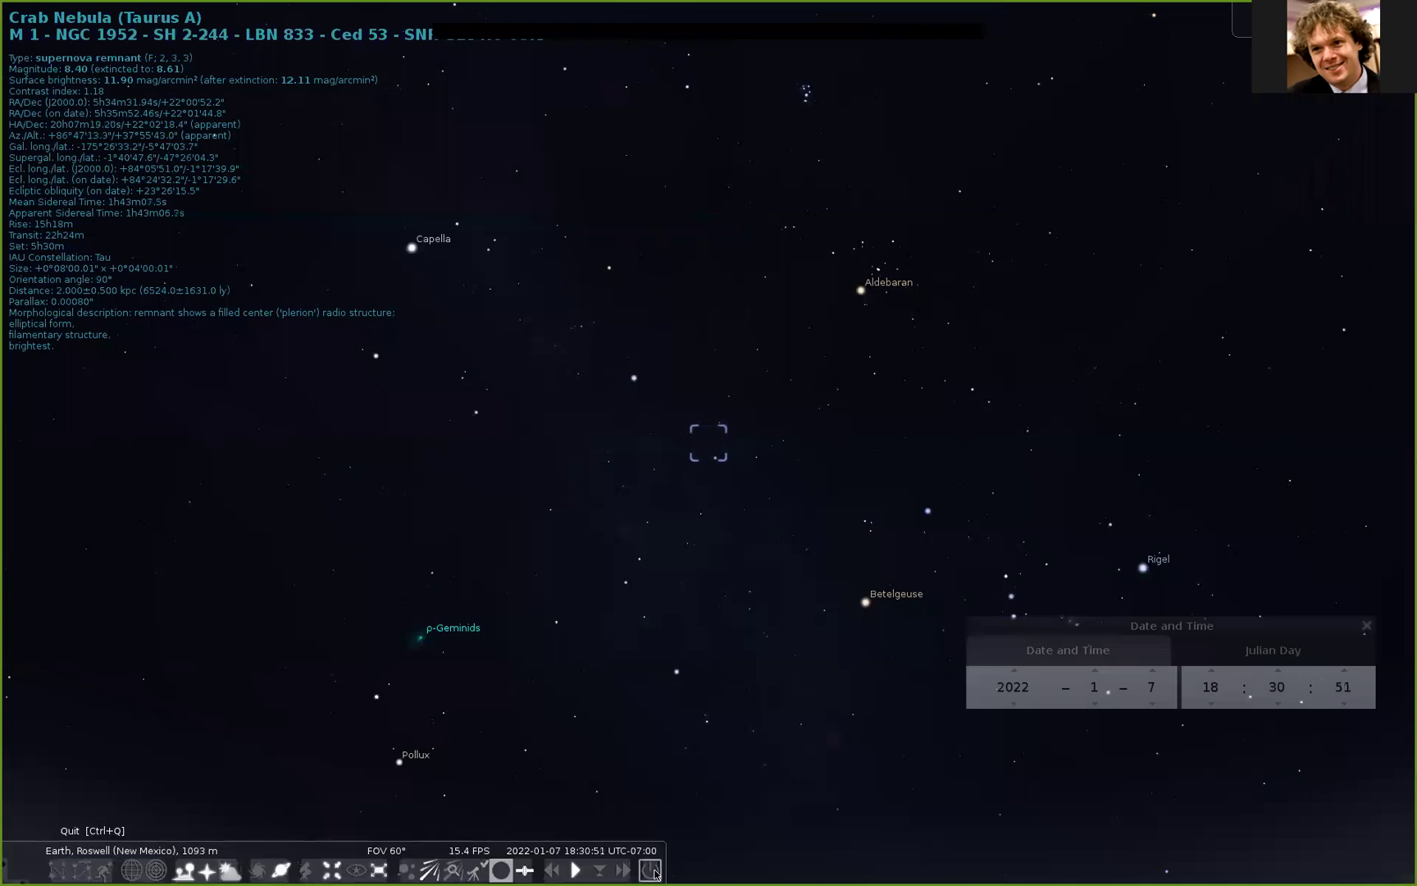
Step: Quit Stellarium and enter 'stellarium &' in the terminal to relaunch it in the background
left_click(653, 871)
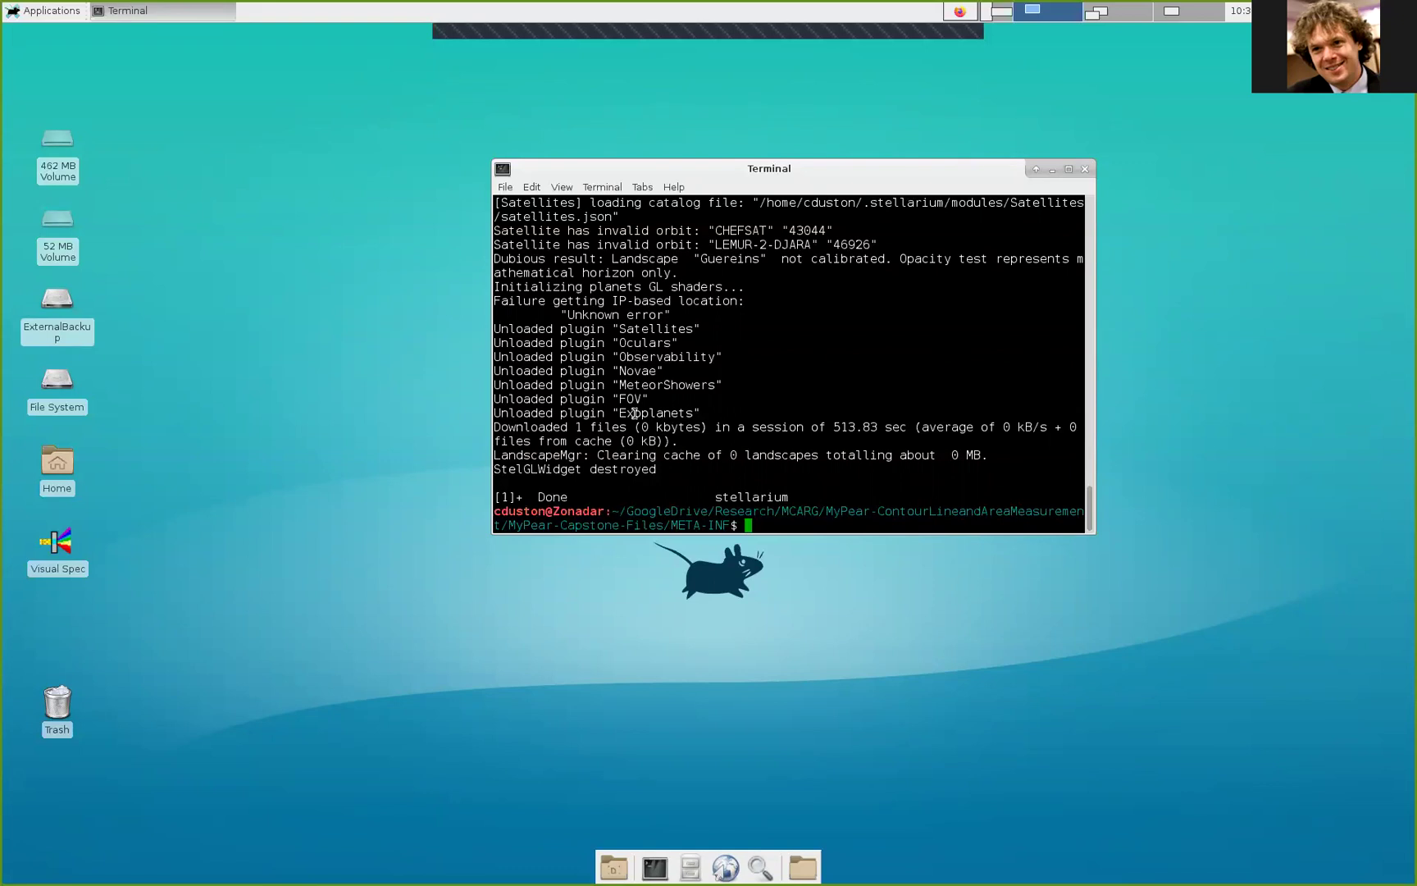
type("stellarium &")
Step: Relaunch Stellarium and pick Roswell (New Mexico) after searching 'New Mexic' in the Location window
key("Return")
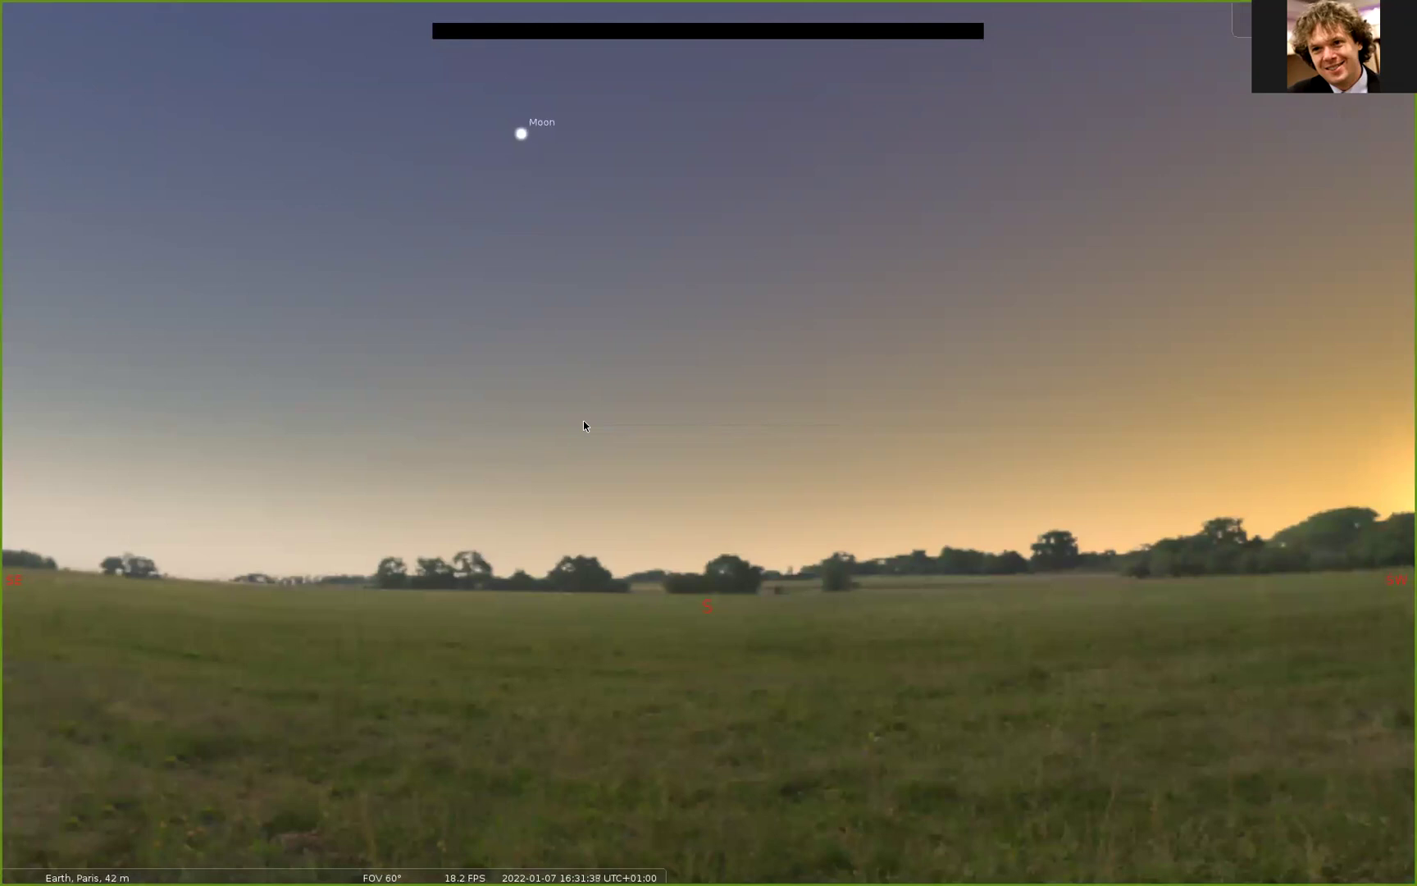
mouse_move(2, 551)
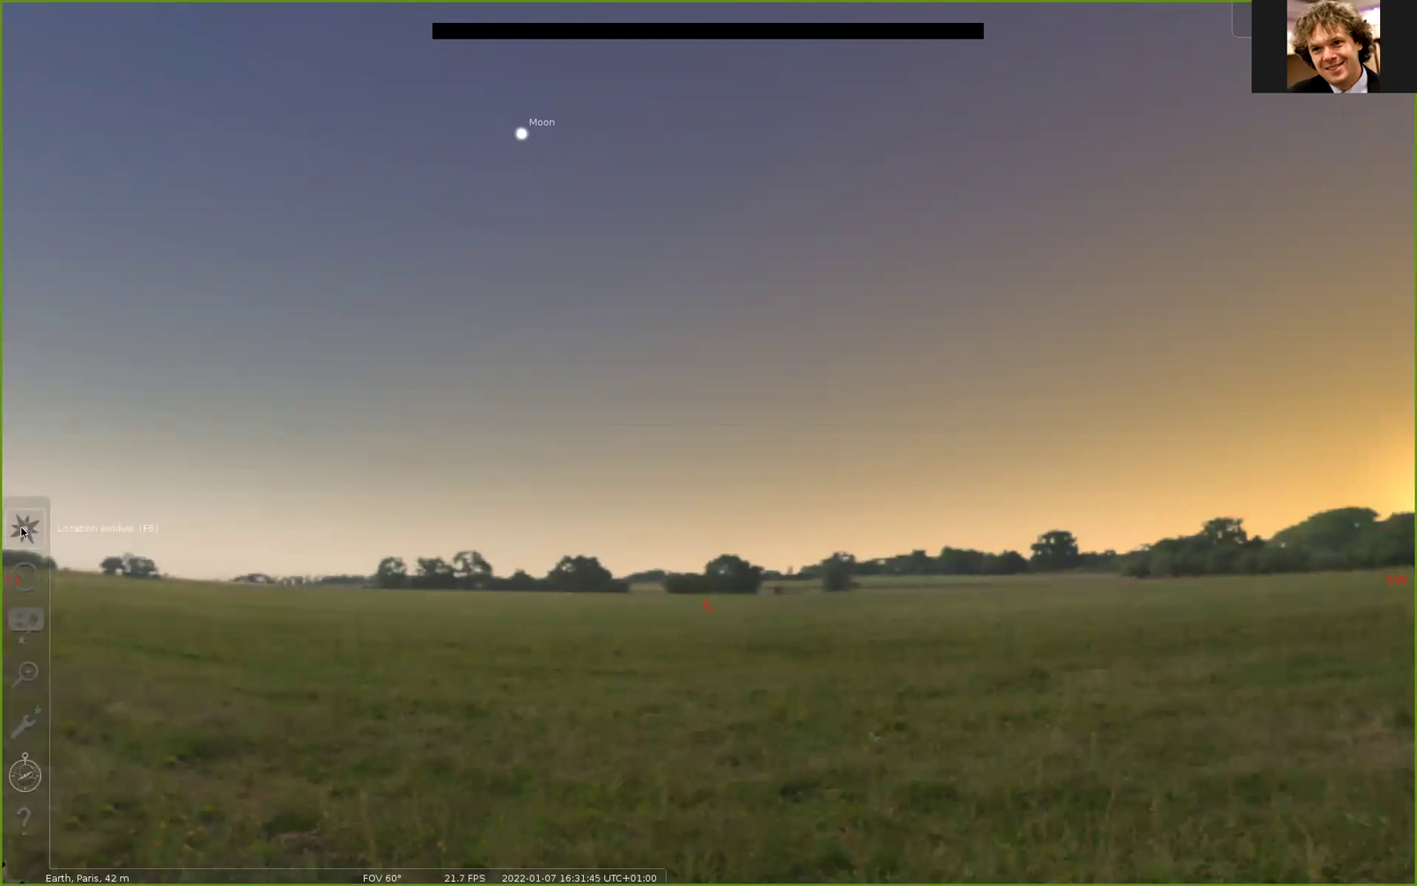
left_click(27, 532)
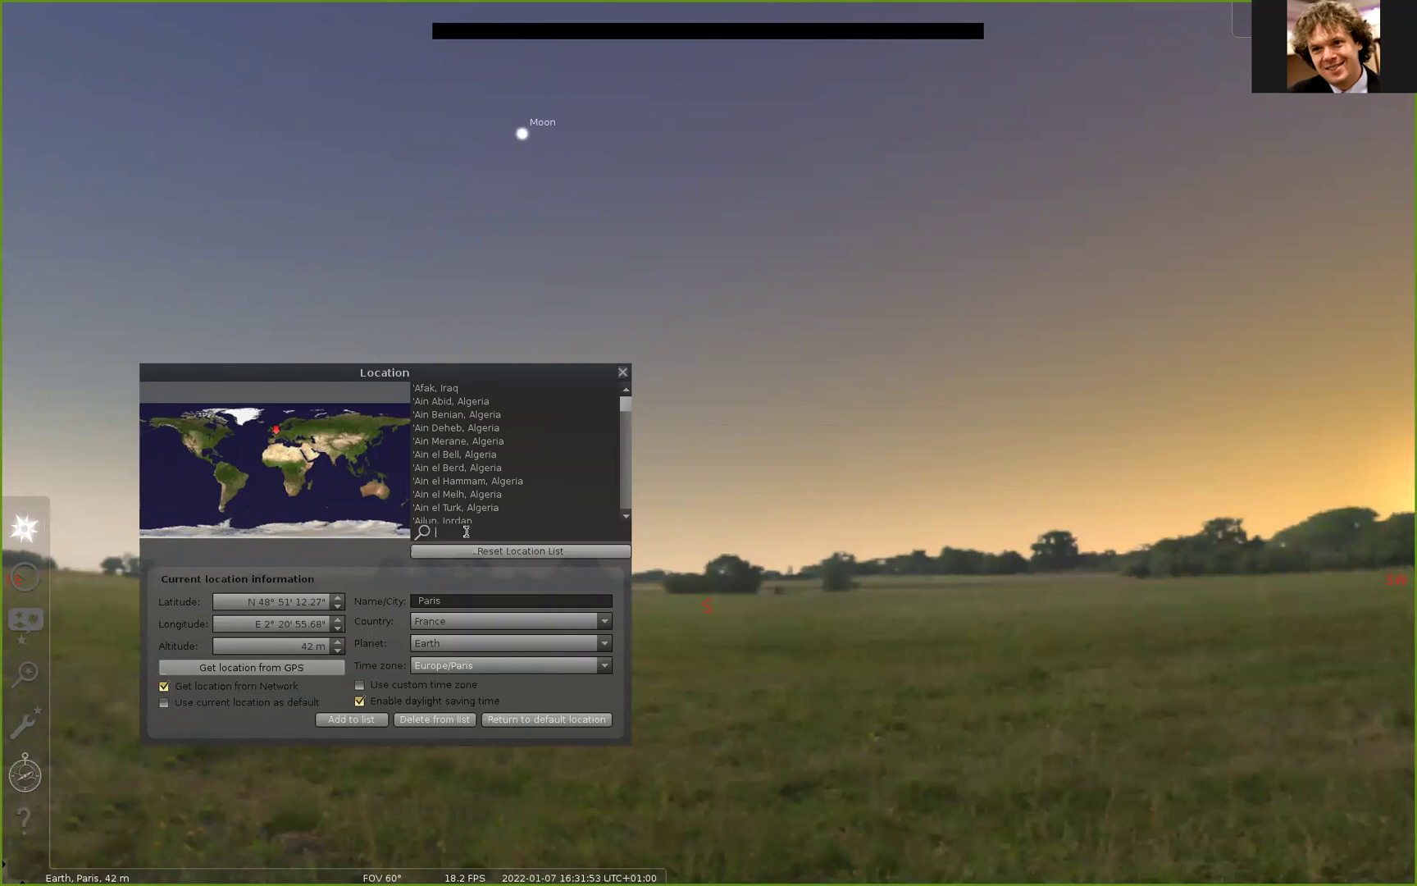
type("New Mexico")
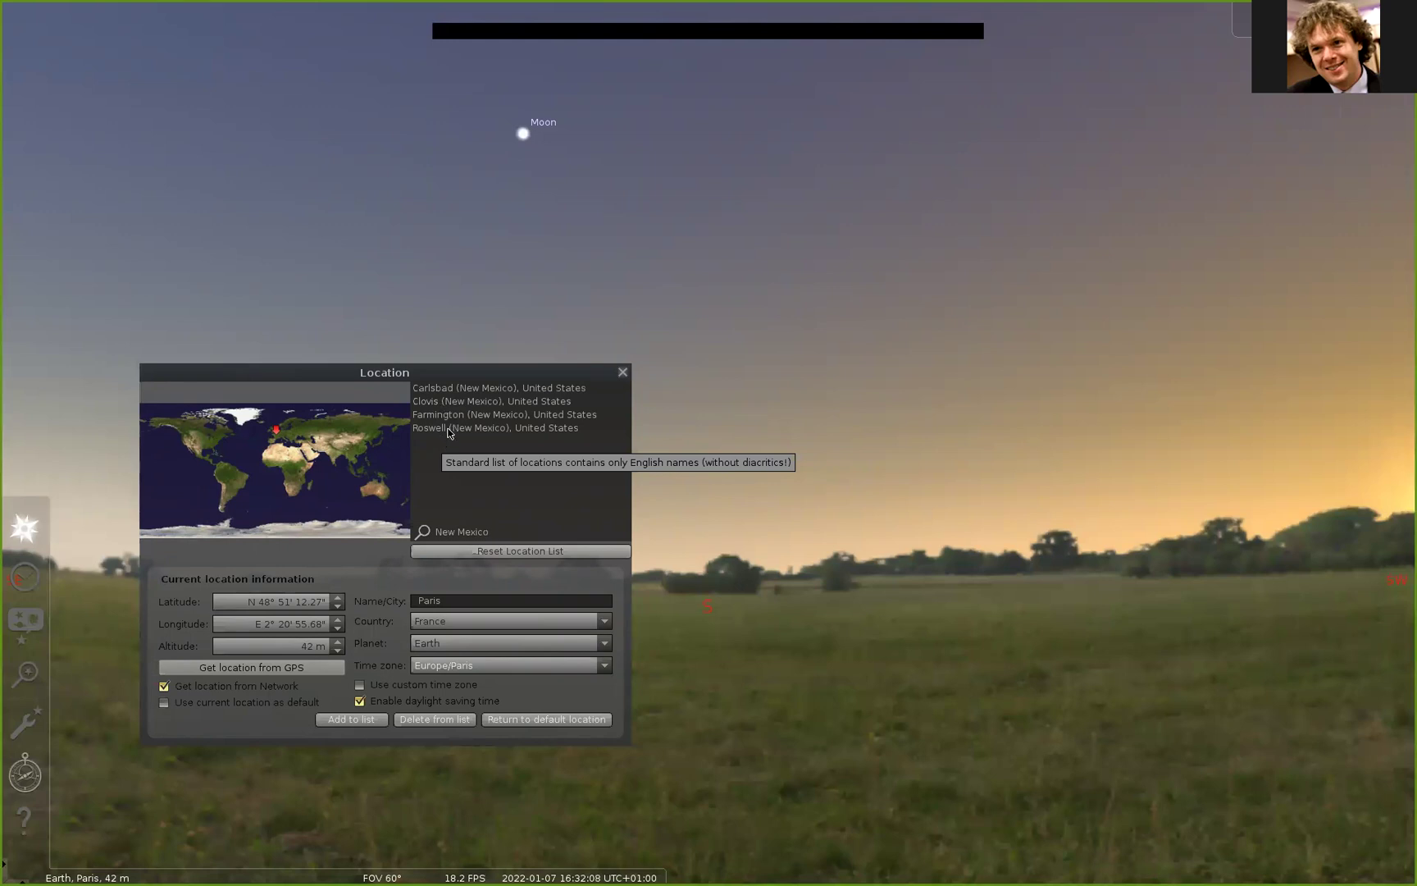
left_click(451, 428)
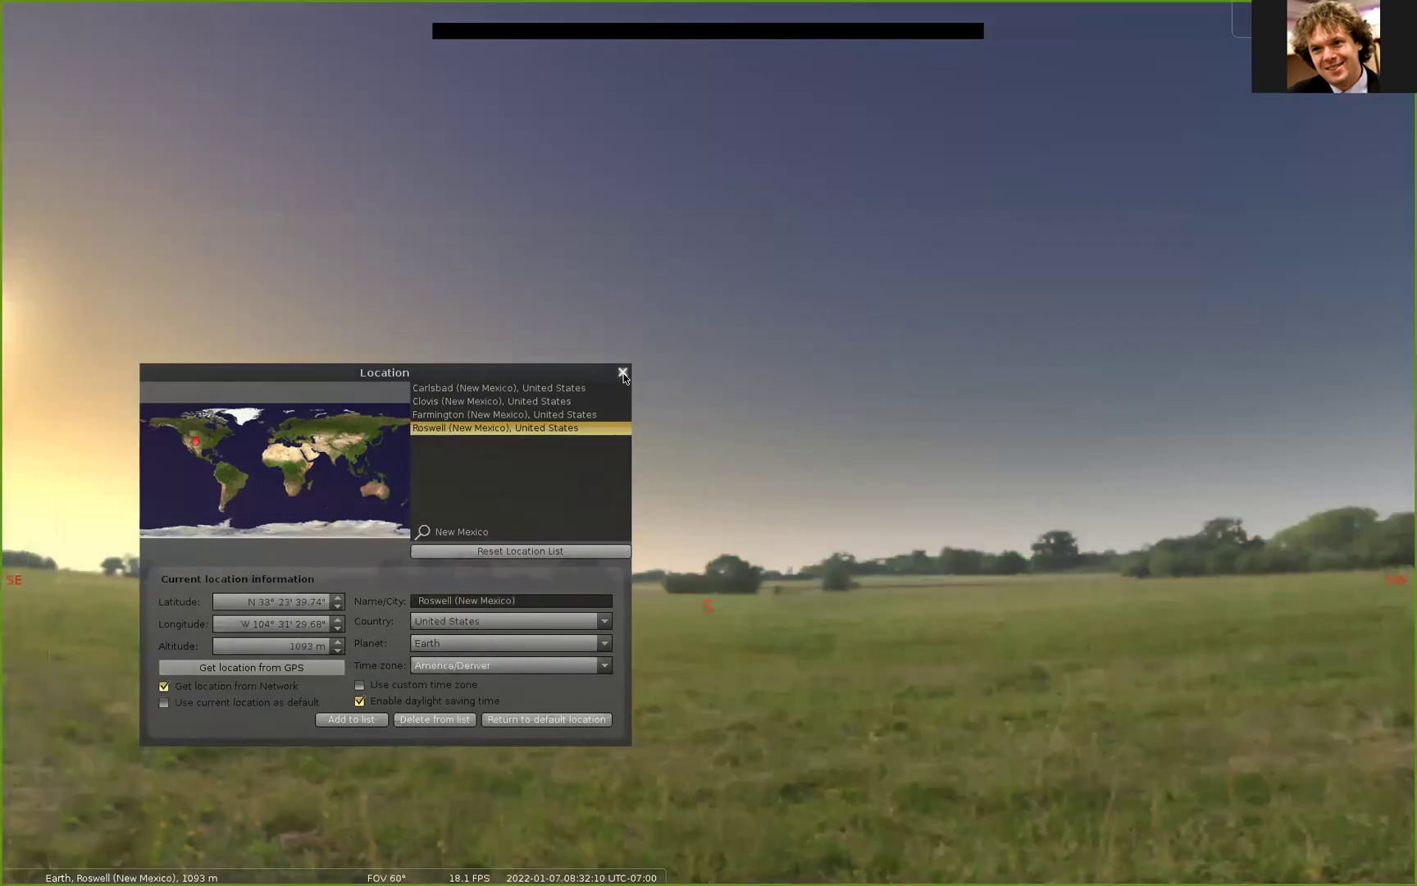
Step: Advance the clock's hour from 8 to 18 on 2022-01-07 in the Date and Time window
left_click(622, 373)
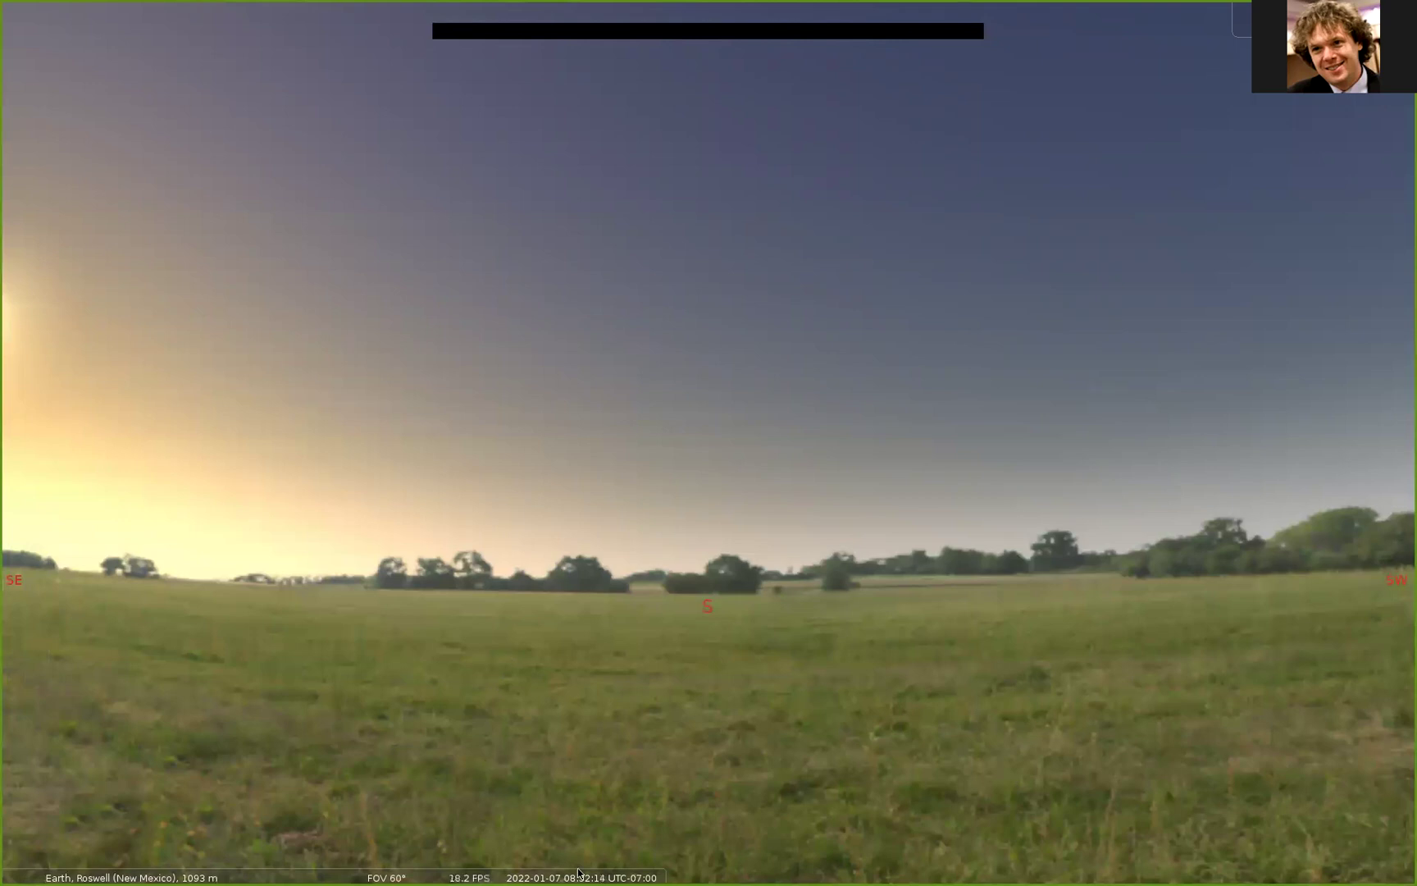
mouse_move(542, 857)
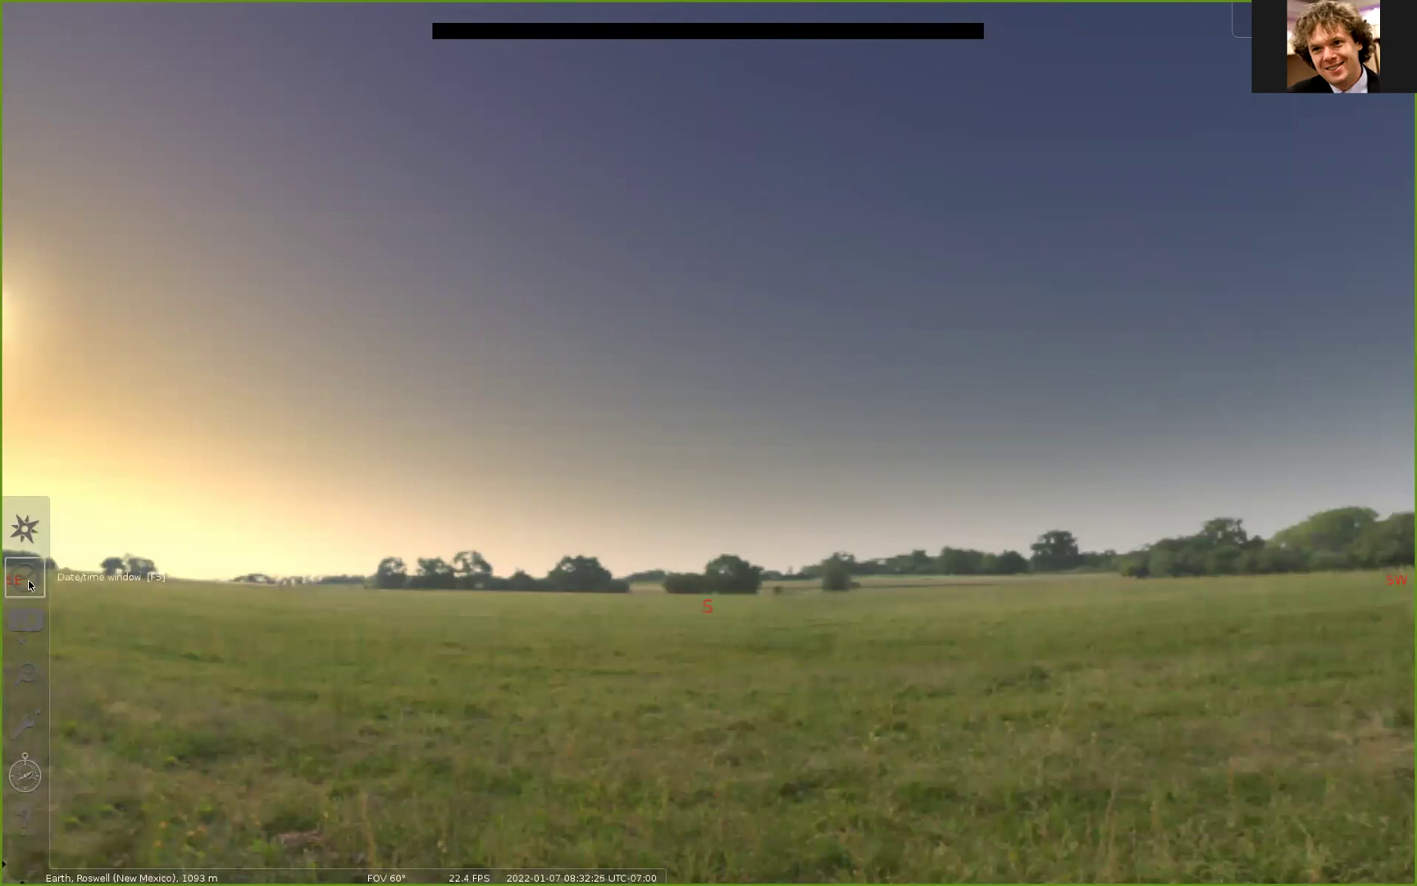
left_click(30, 584)
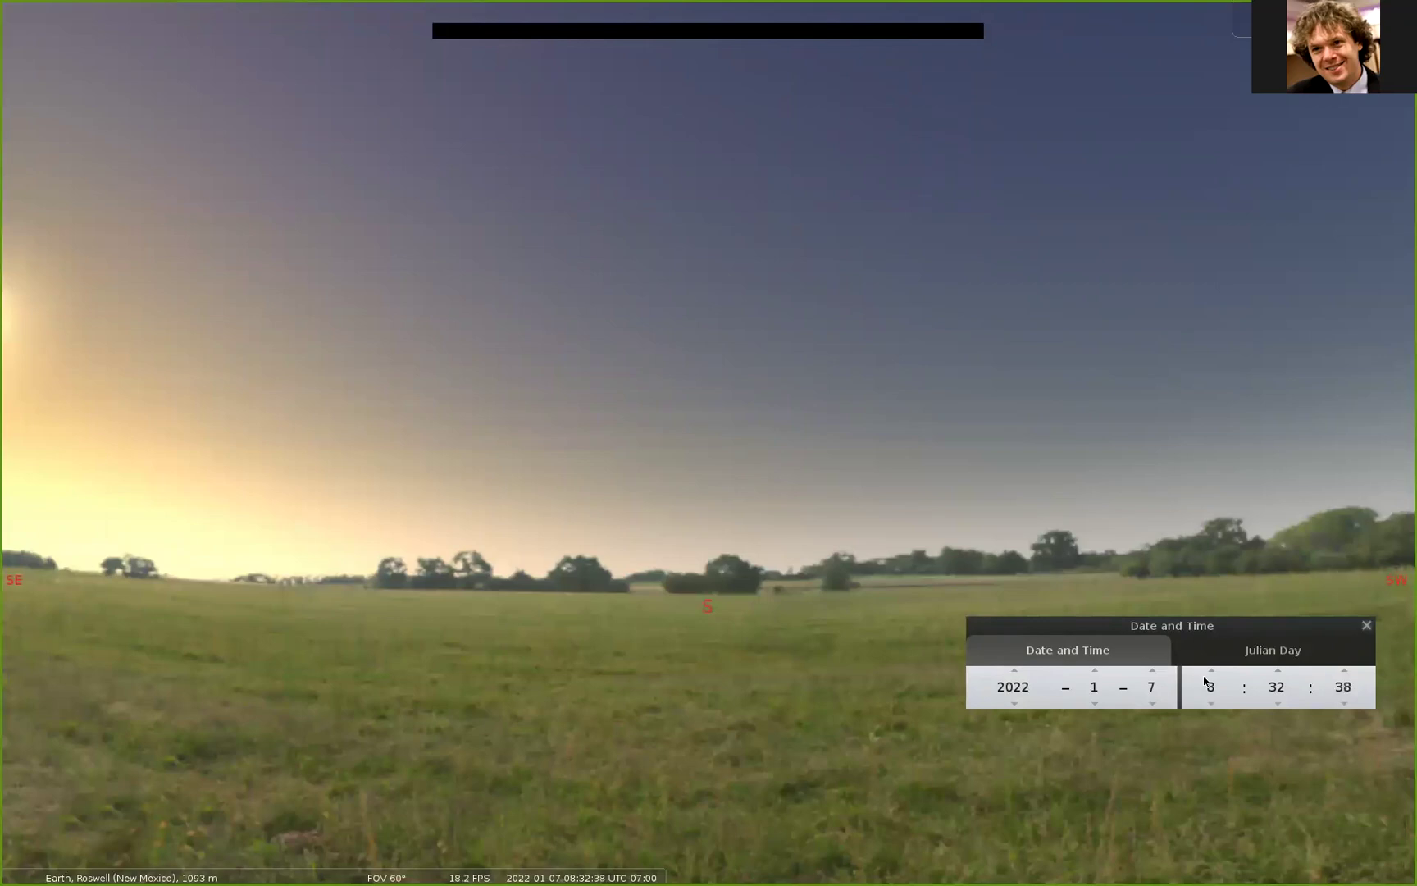
scroll(1211, 673, "up", 5)
scroll(1212, 674, "up", 5)
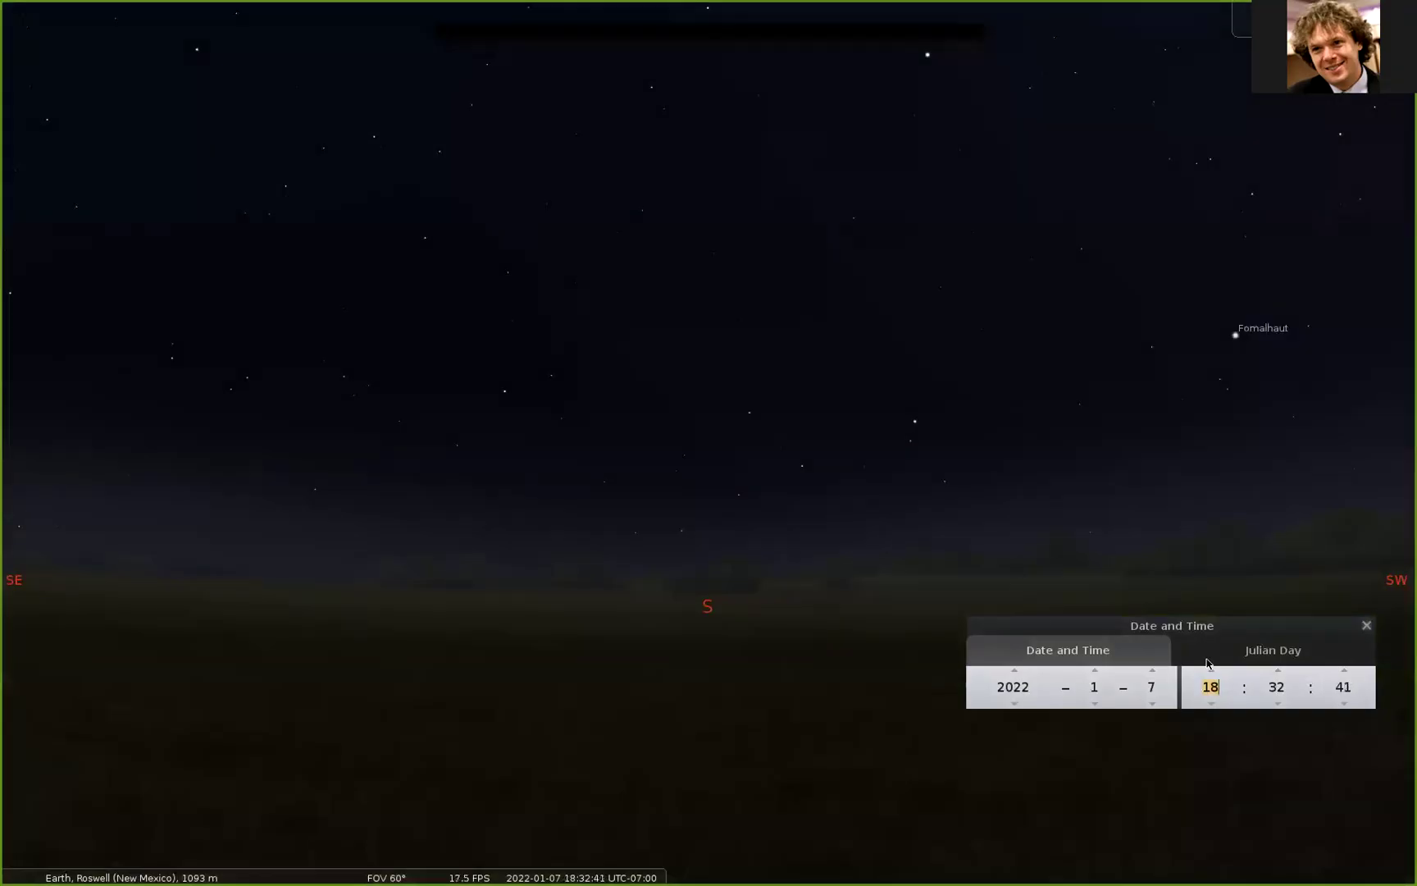
Step: Pan the evening sky to see the Moon, Jupiter, Betelgeuse and Rigel, then face south-southwest
left_click_drag(730, 354, 703, 544)
left_click_drag(736, 241, 502, 433)
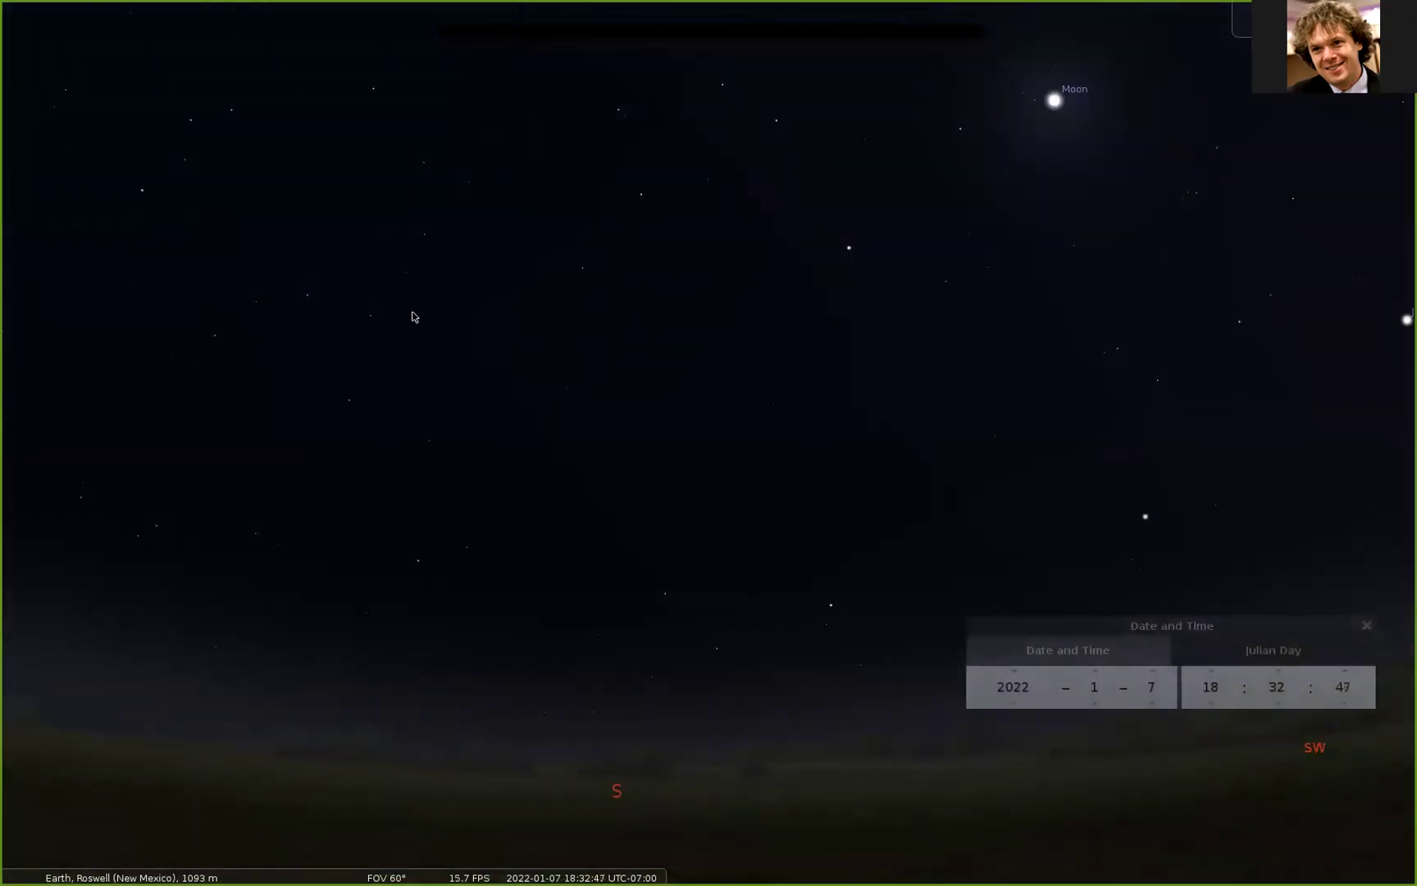
mouse_move(414, 316)
left_mouse_down()
mouse_move(787, 310)
mouse_move(405, 329)
left_mouse_up()
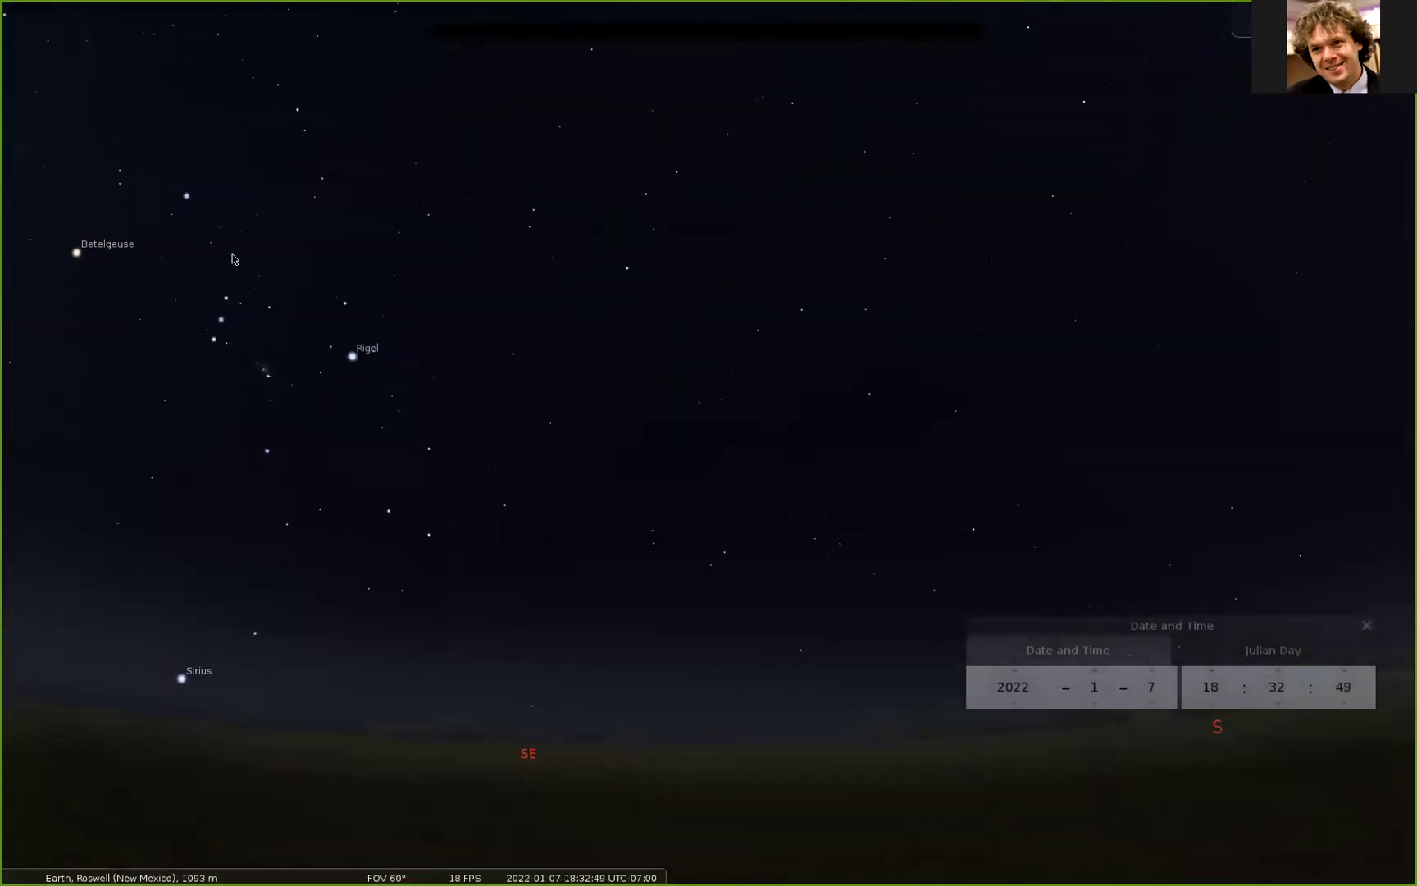
left_click_drag(291, 314, 789, 355)
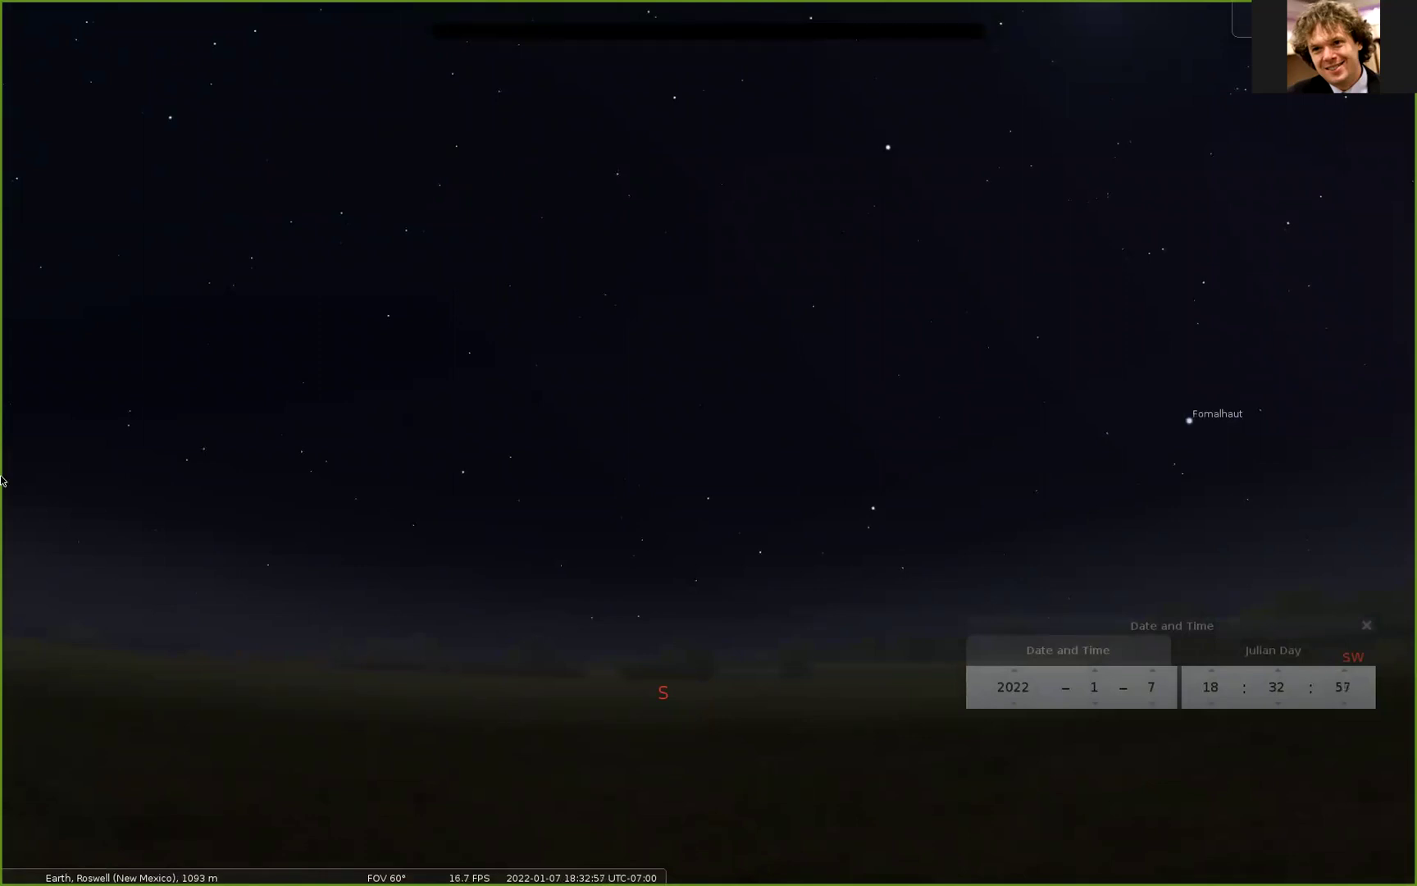
mouse_move(4, 753)
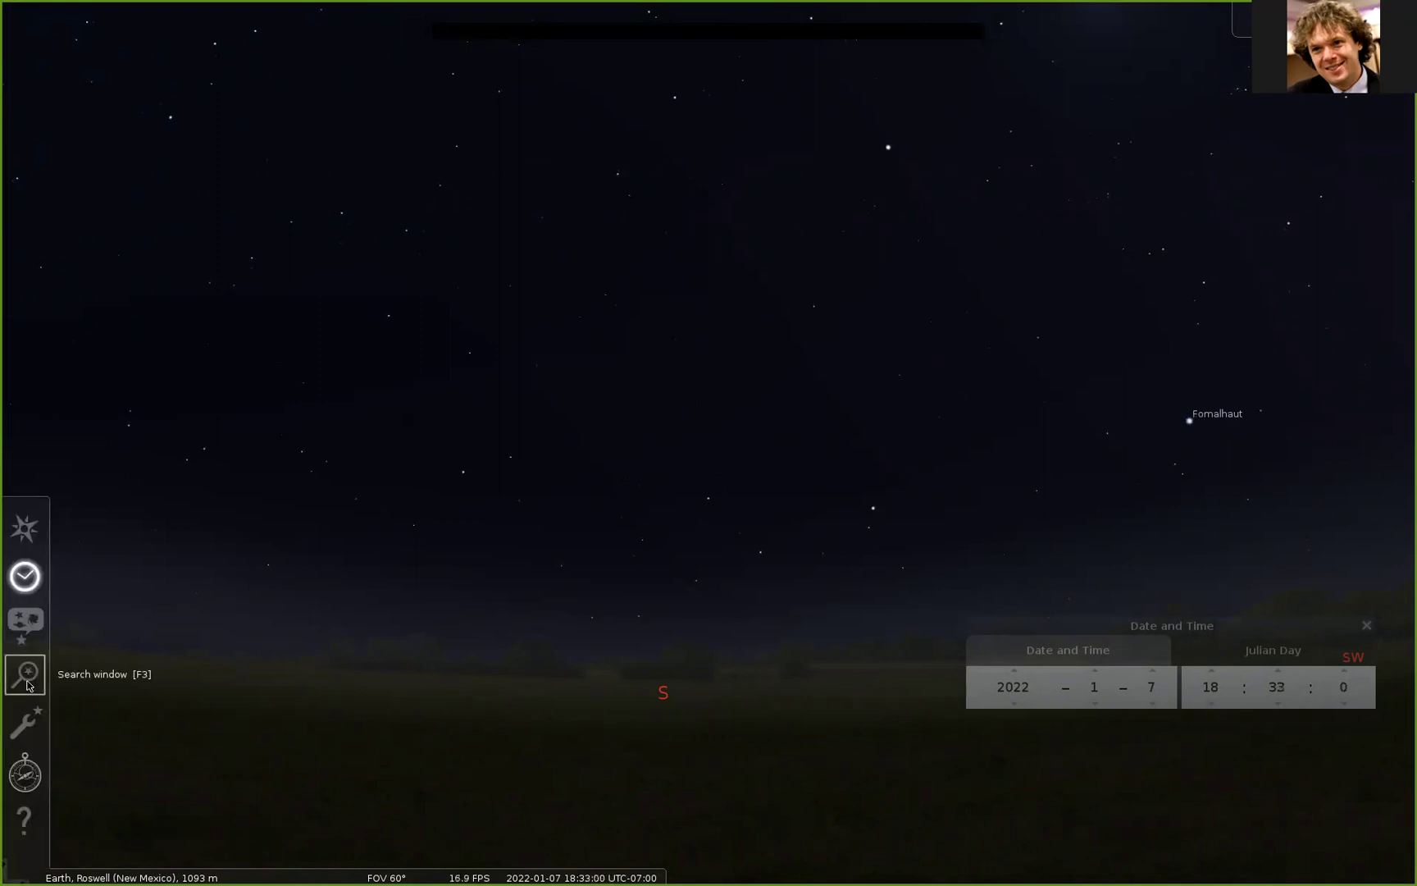
Step: Search for 'M1' to centre the view on the Crab Nebula in Taurus
left_click(27, 683)
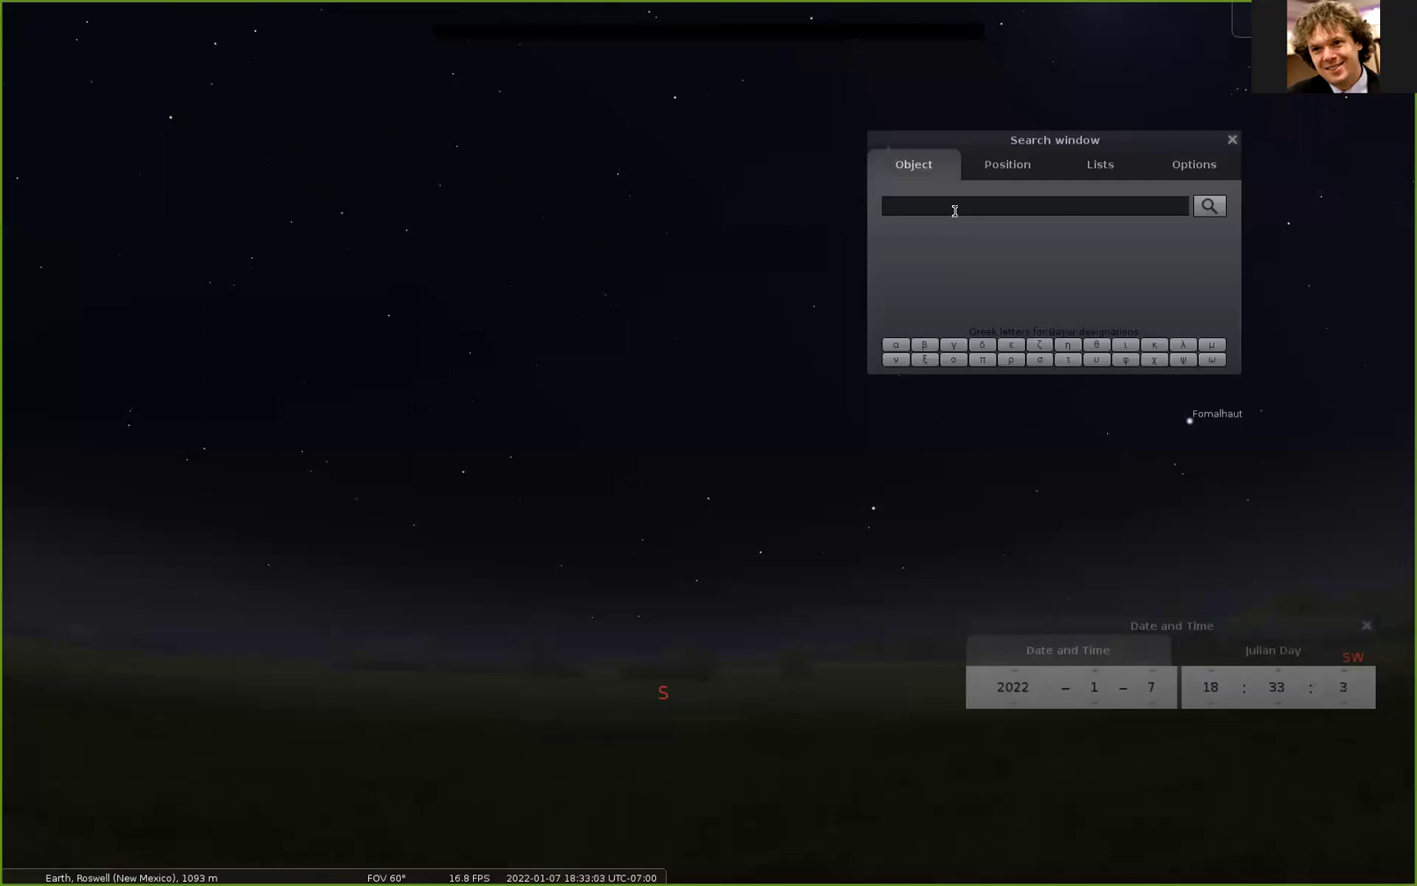
type("M1")
key("Return")
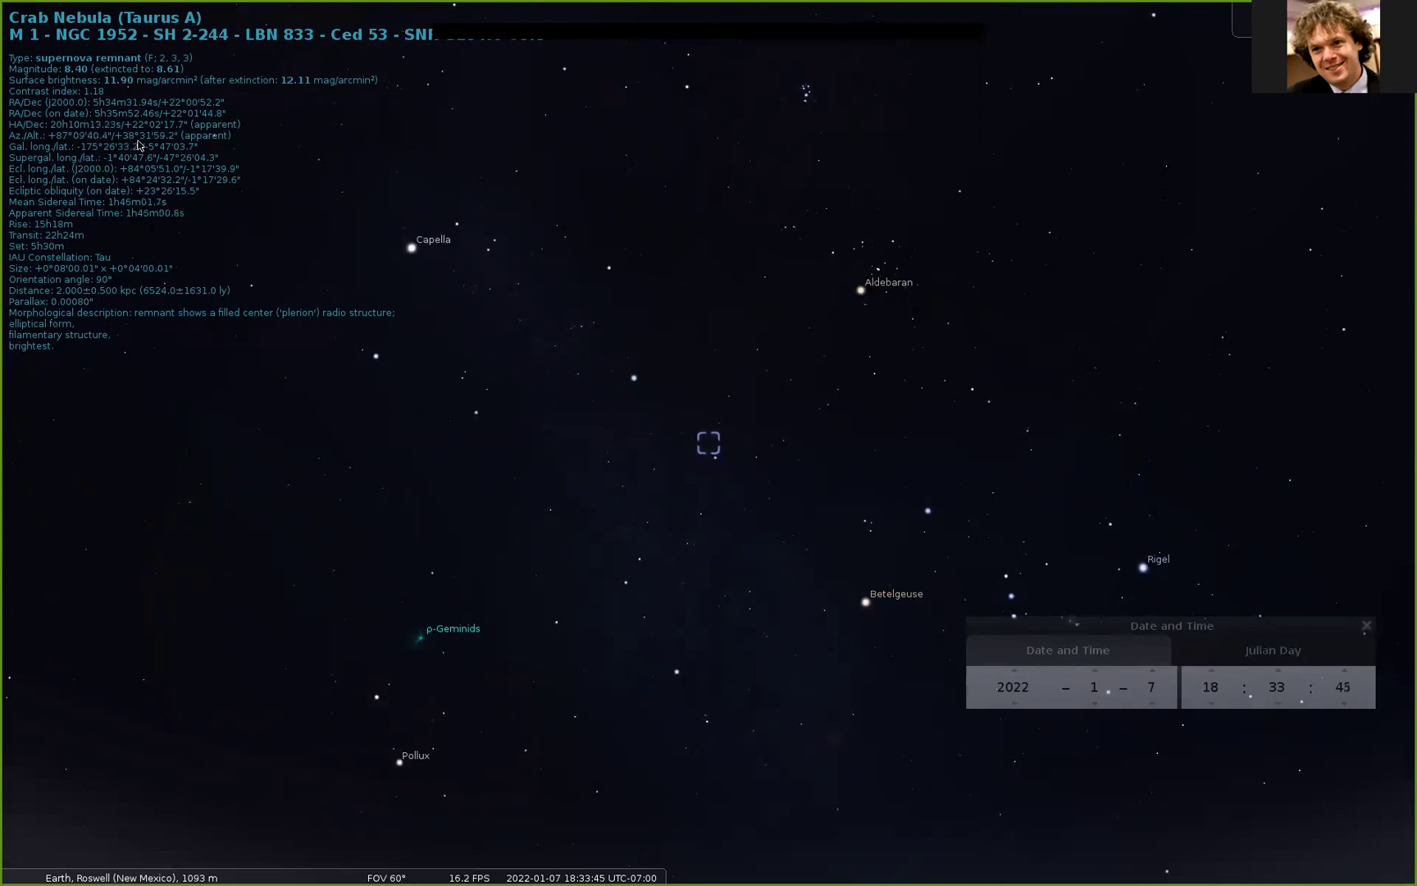
Step: Step the hour through the evening of 2022-01-07, from 17:00 up to 23:00 and back to 22:00
left_click(1211, 703)
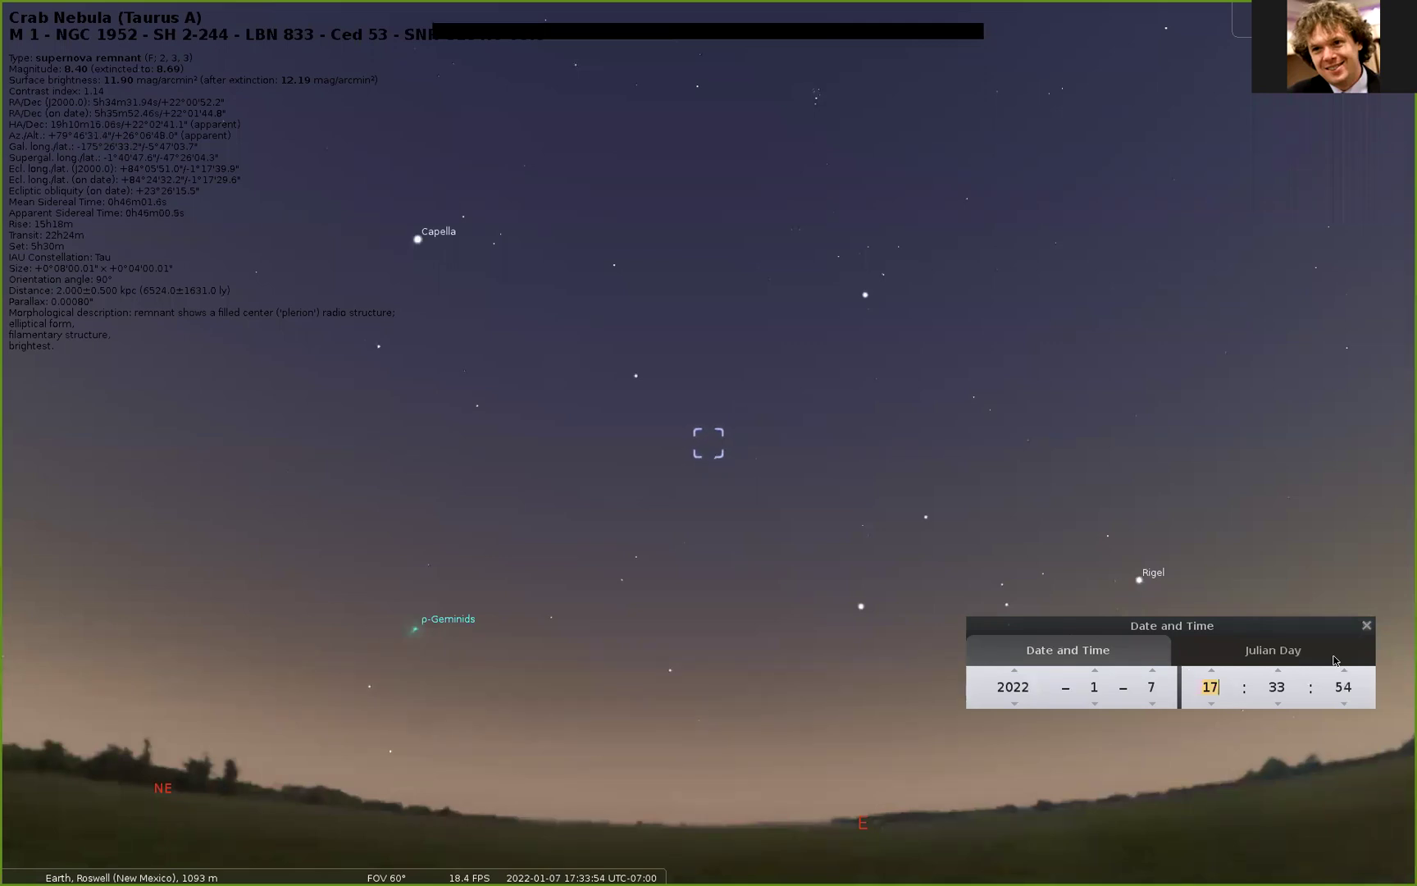
left_click(1212, 672)
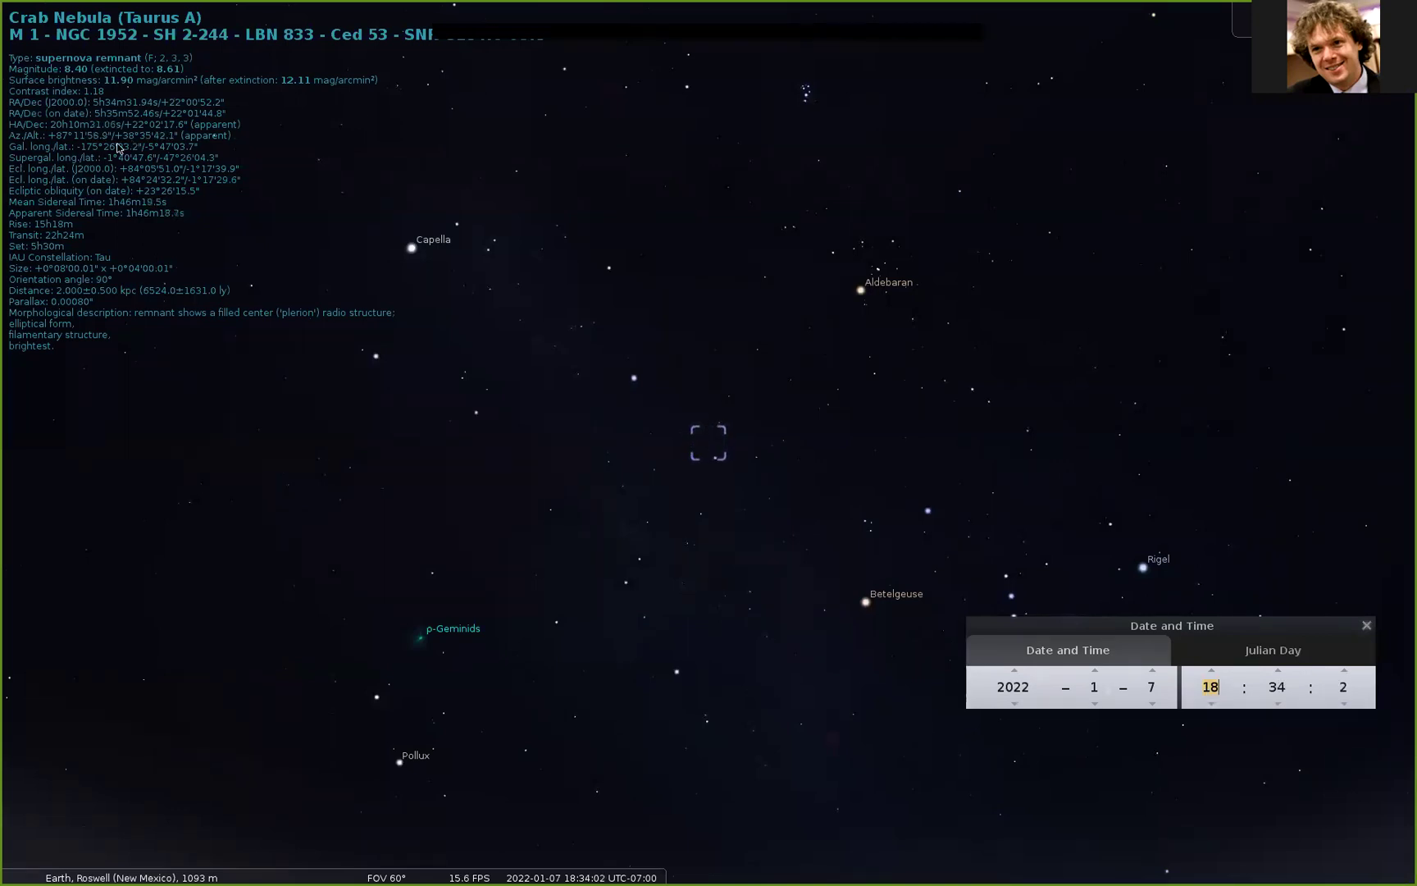
left_click(1211, 704)
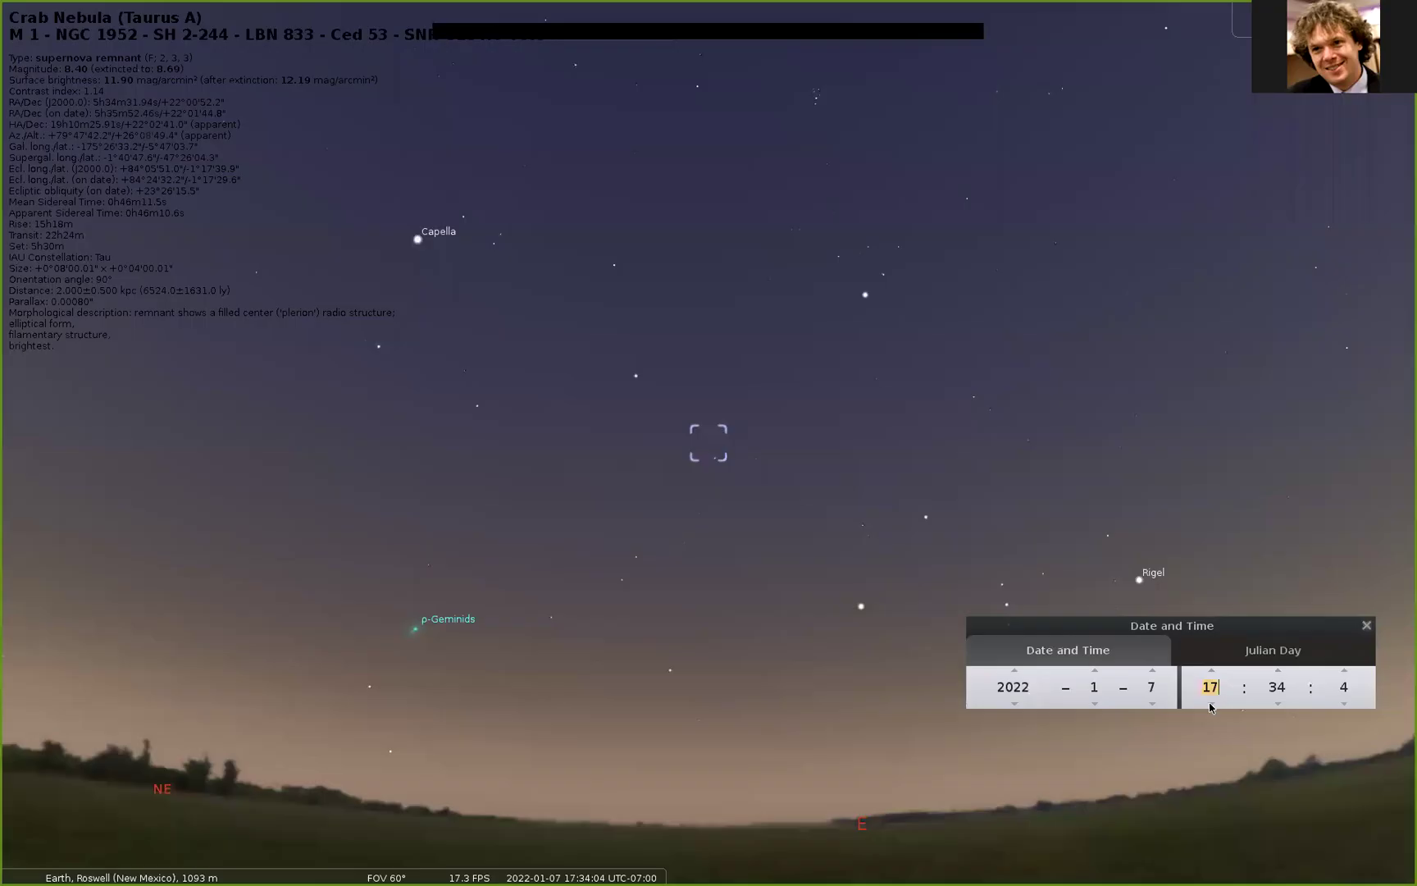
left_click(1212, 674)
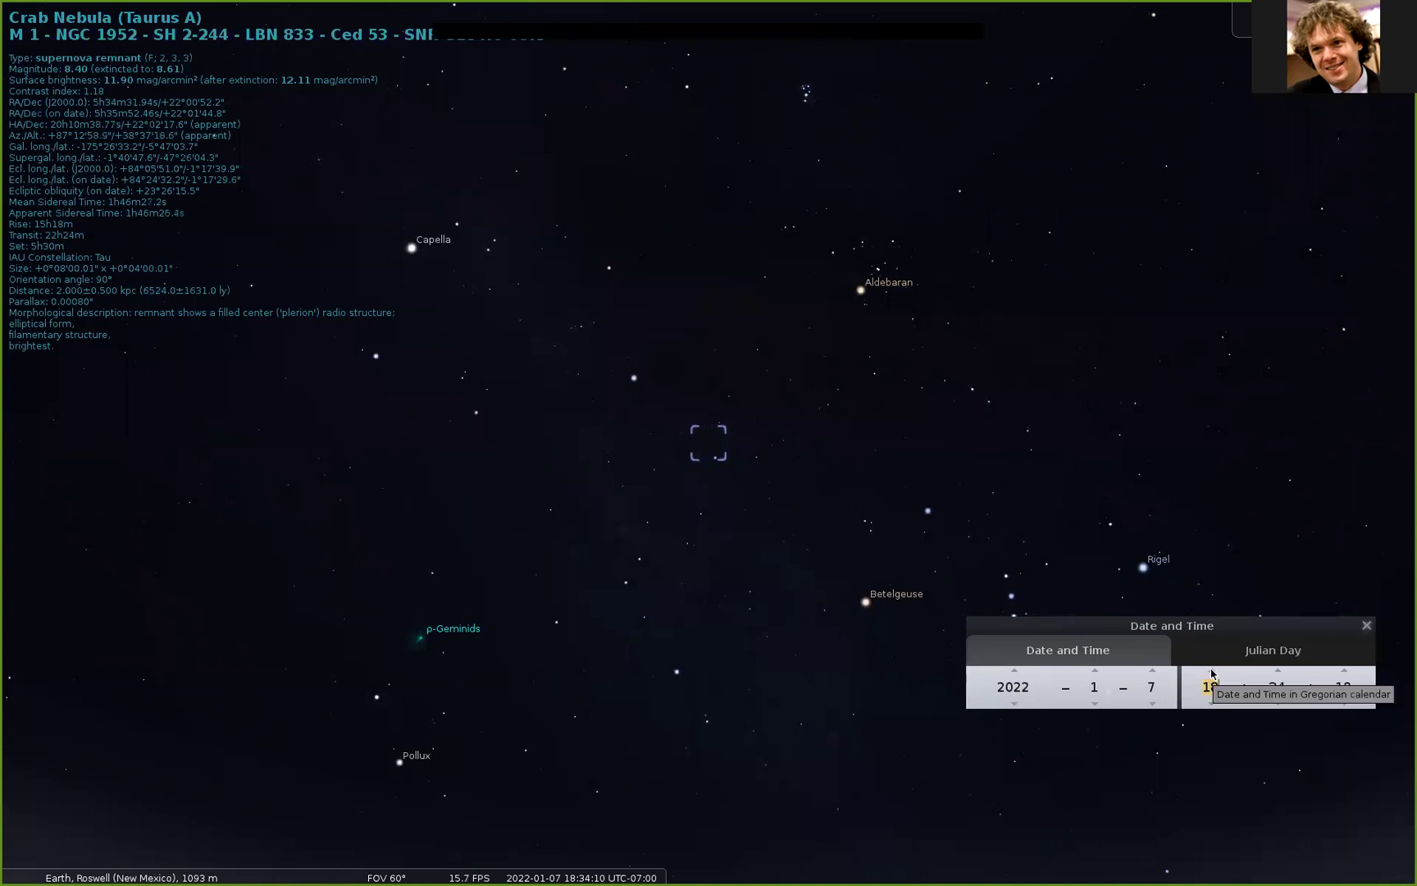
left_click(1212, 673)
left_click(1212, 673)
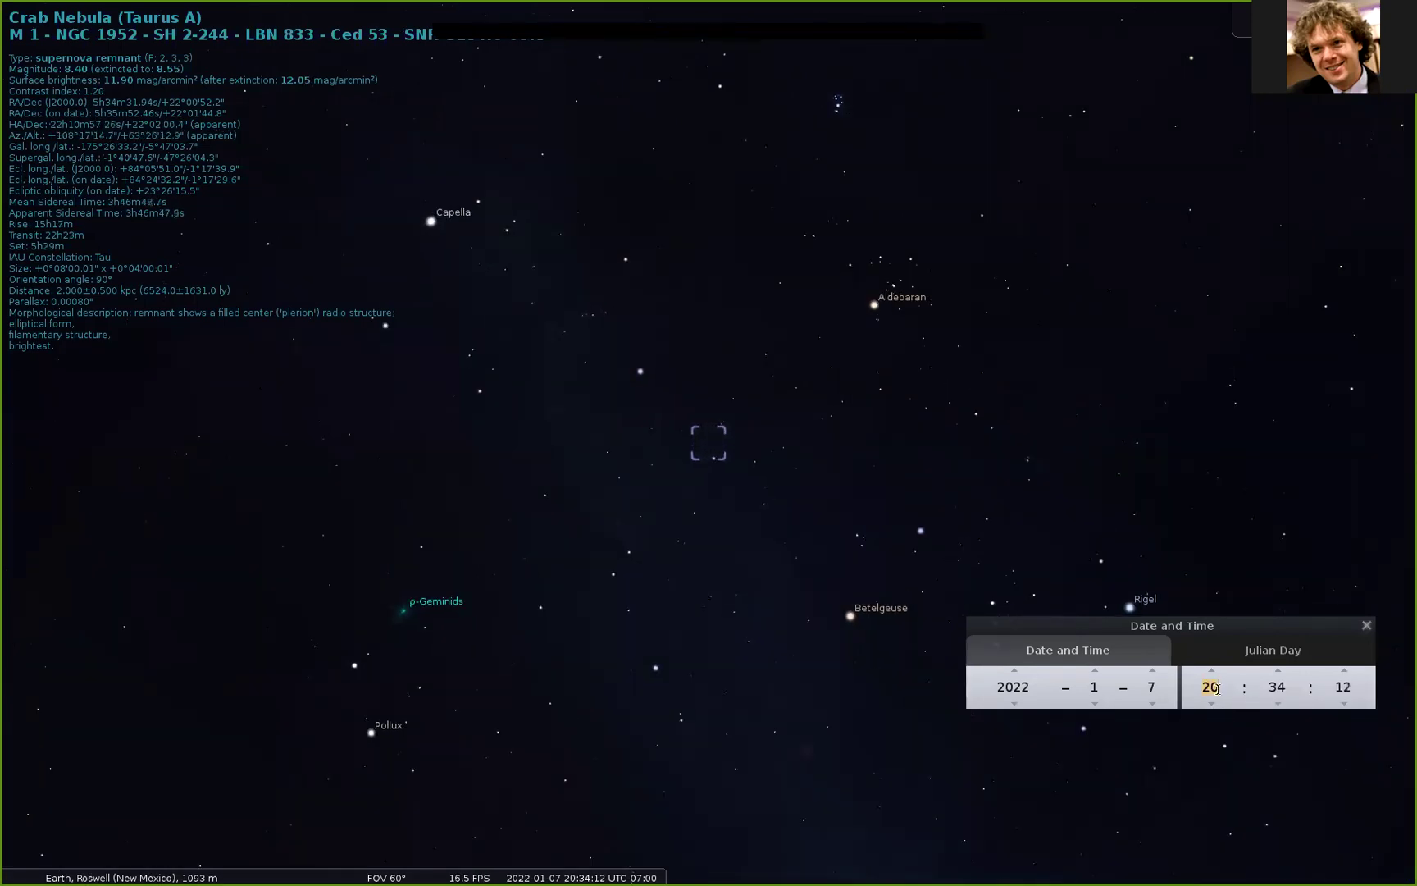
scroll(1217, 688, "down", 1)
left_click(1214, 675)
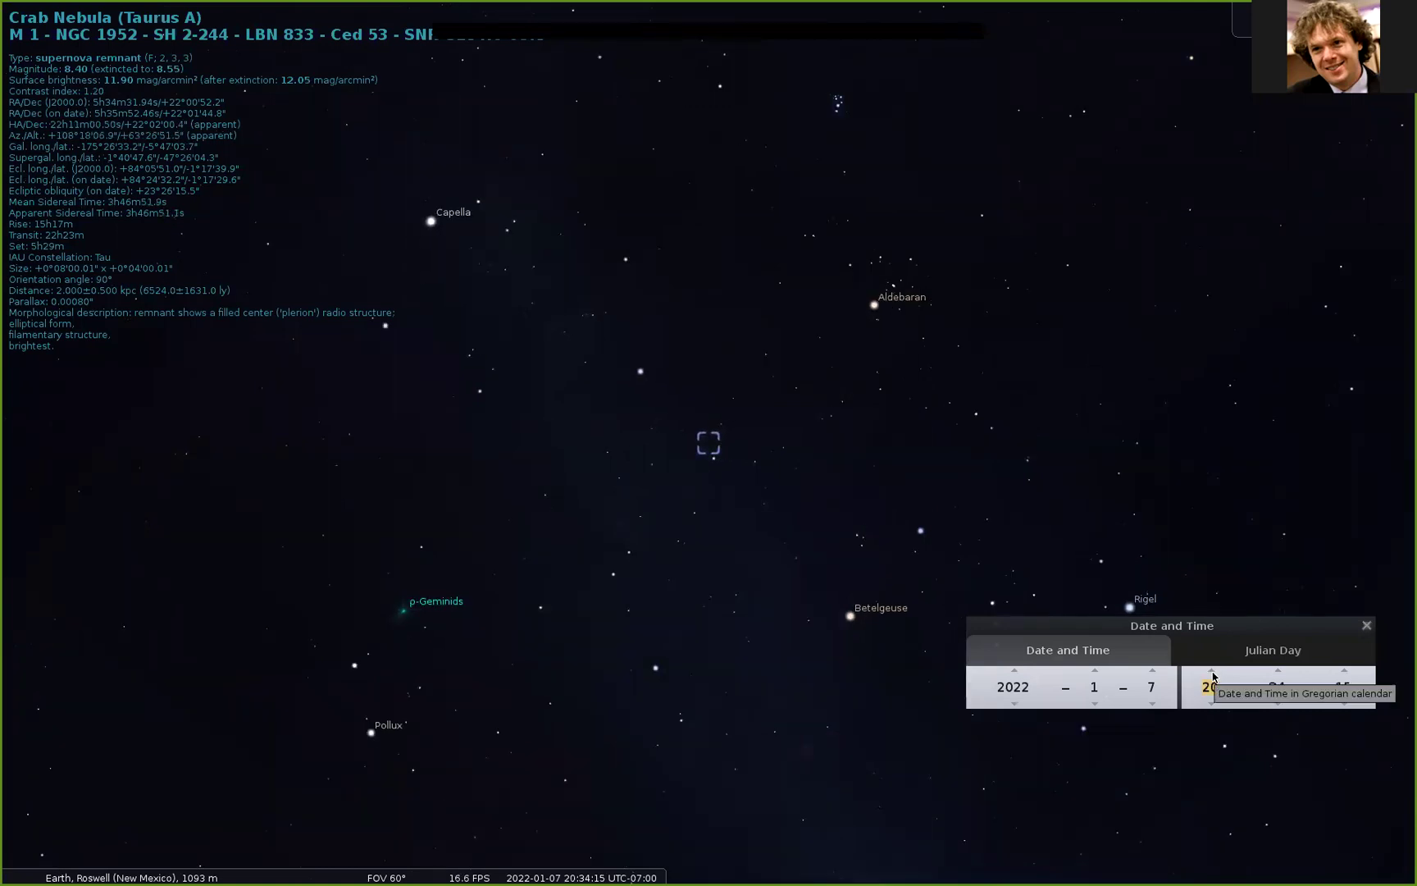
left_click(1213, 672)
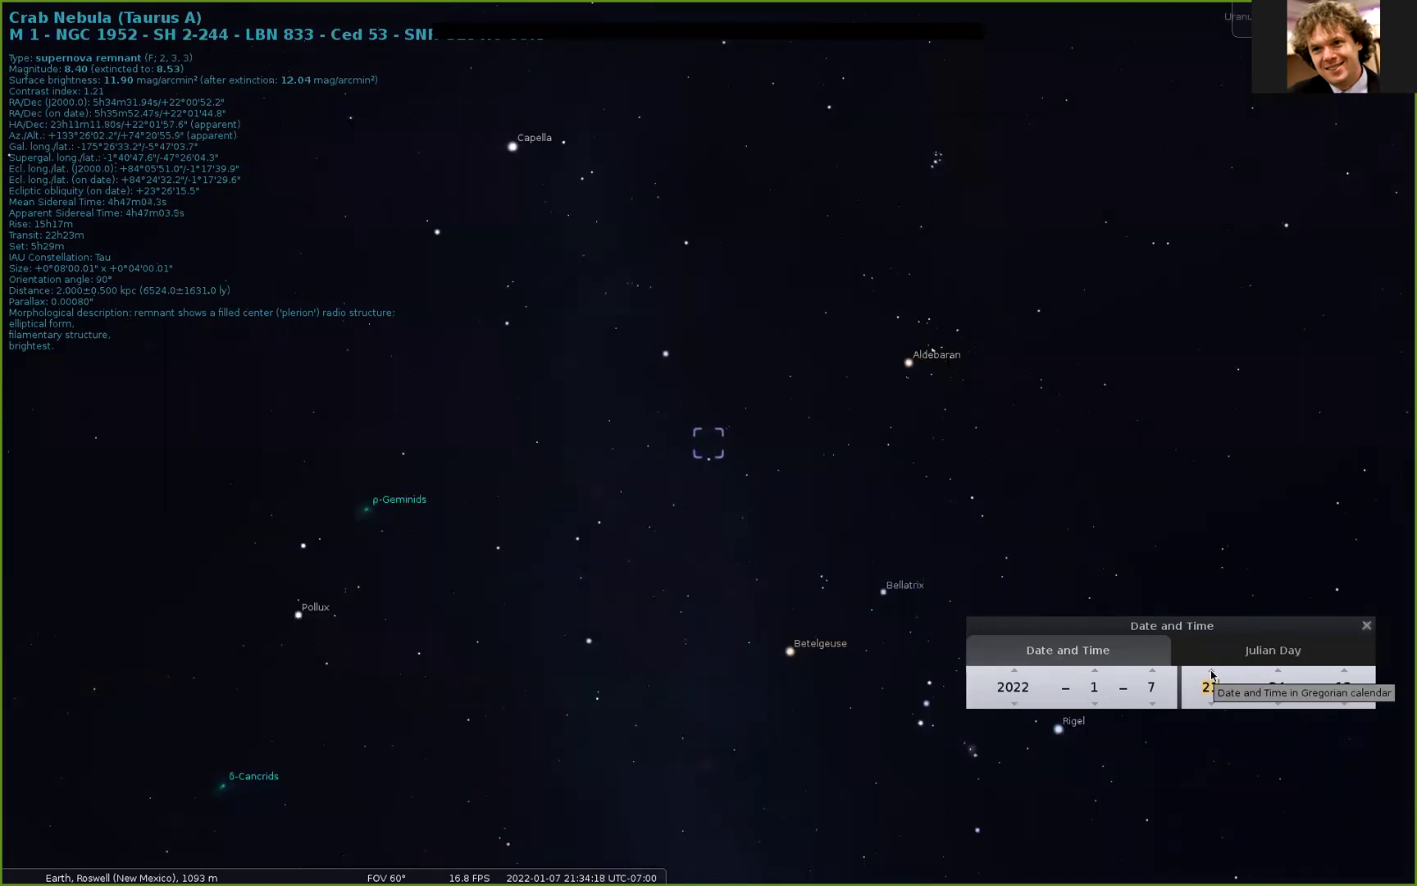
left_click(1212, 673)
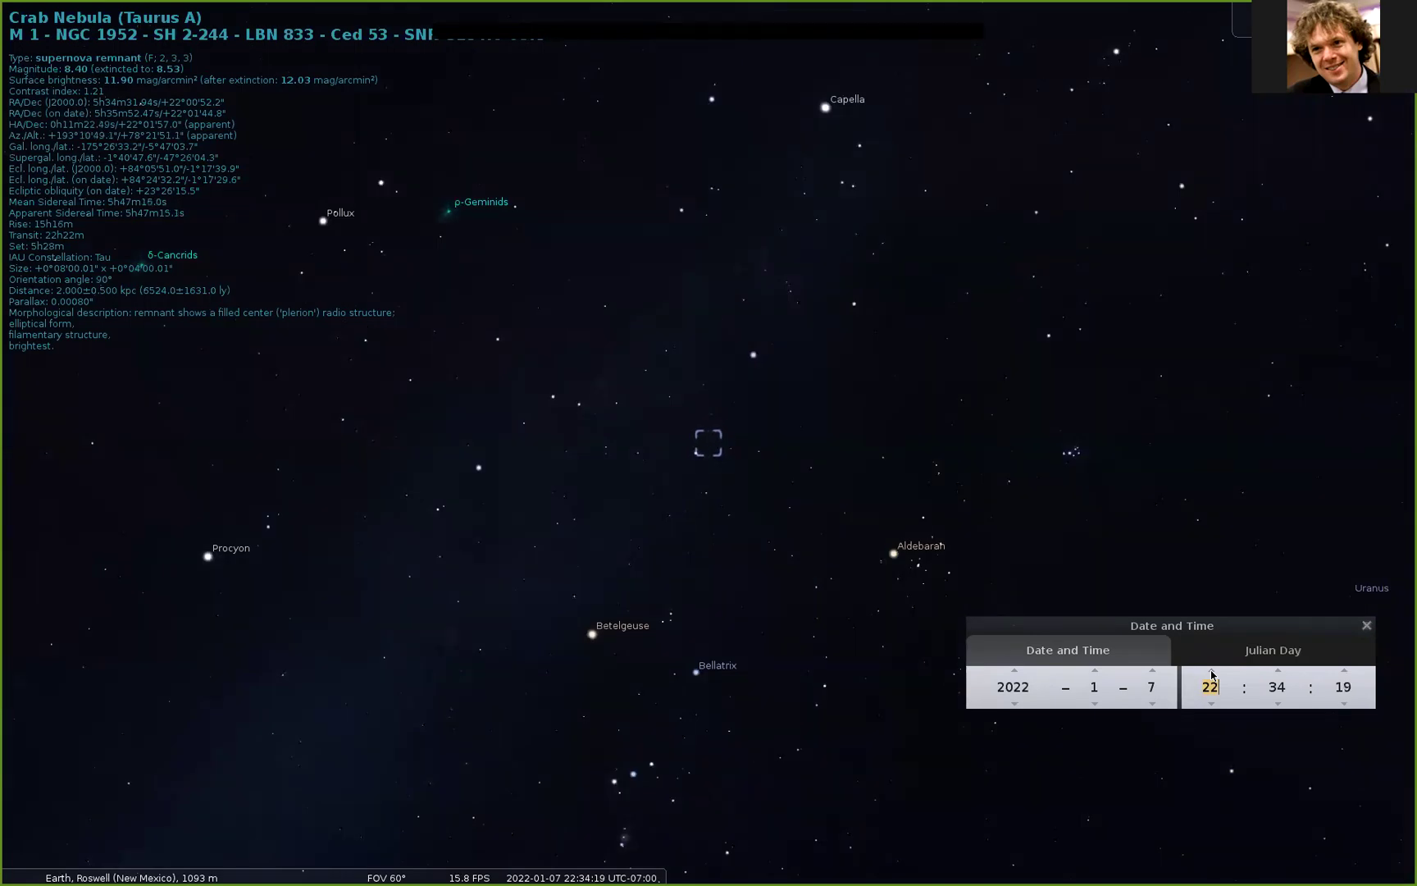
left_click(1213, 673)
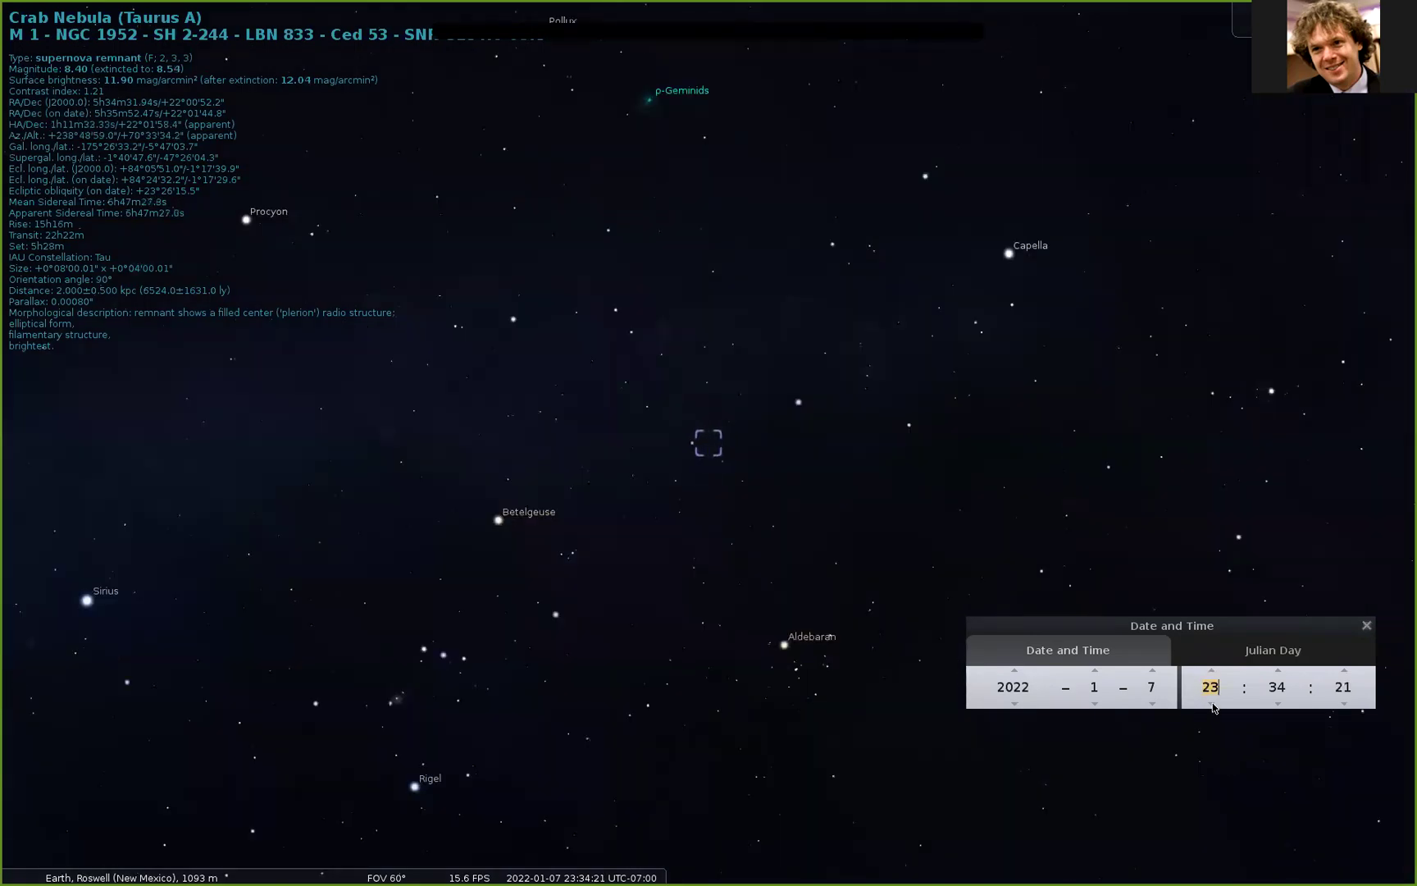
left_click(1212, 703)
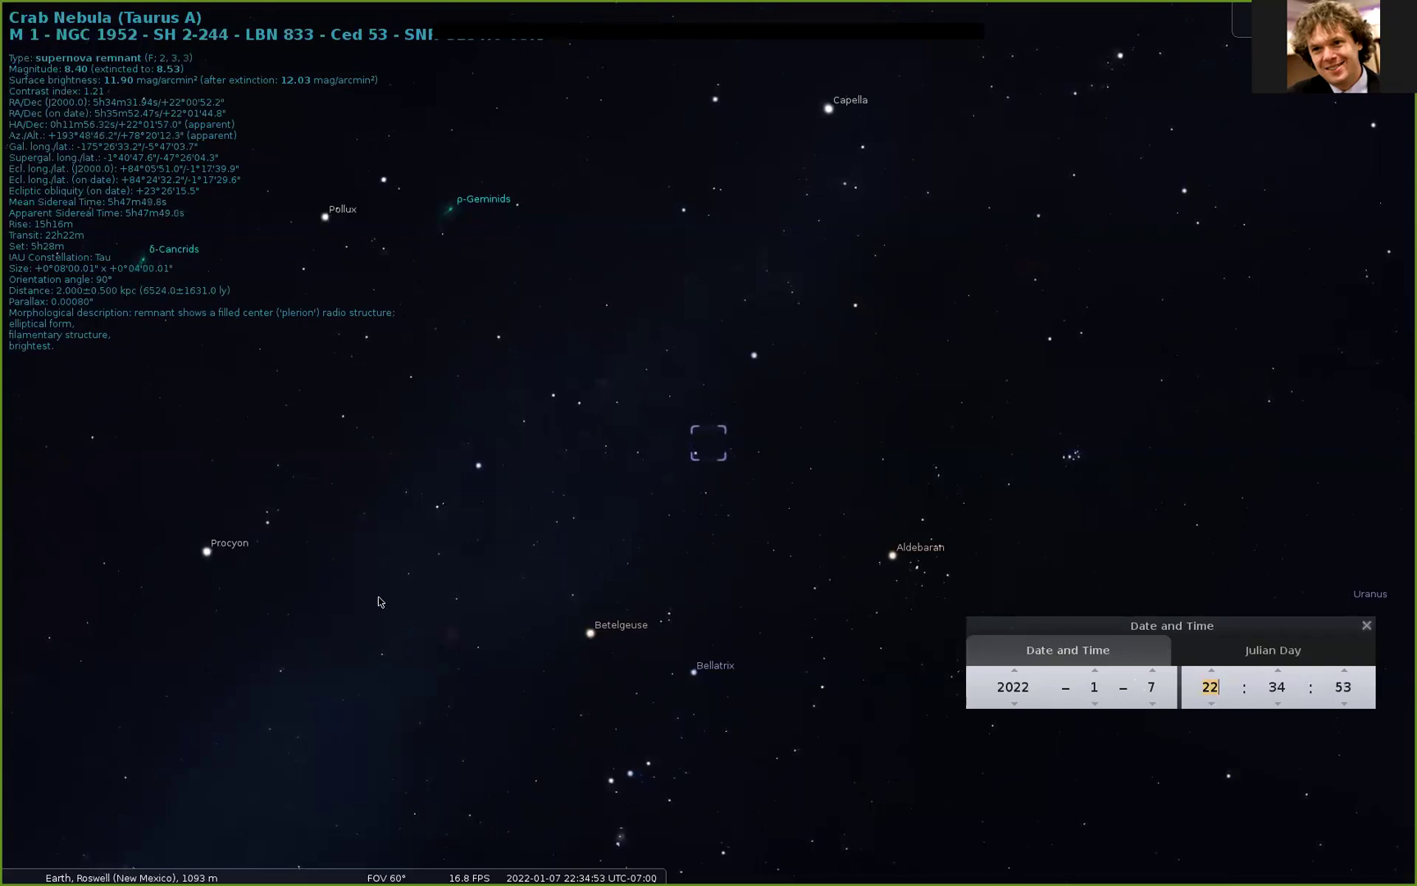
Step: Advance past midnight to 2 AM on January 8, then return to 22:35 on January 7
left_click(1212, 671)
left_click(1212, 671)
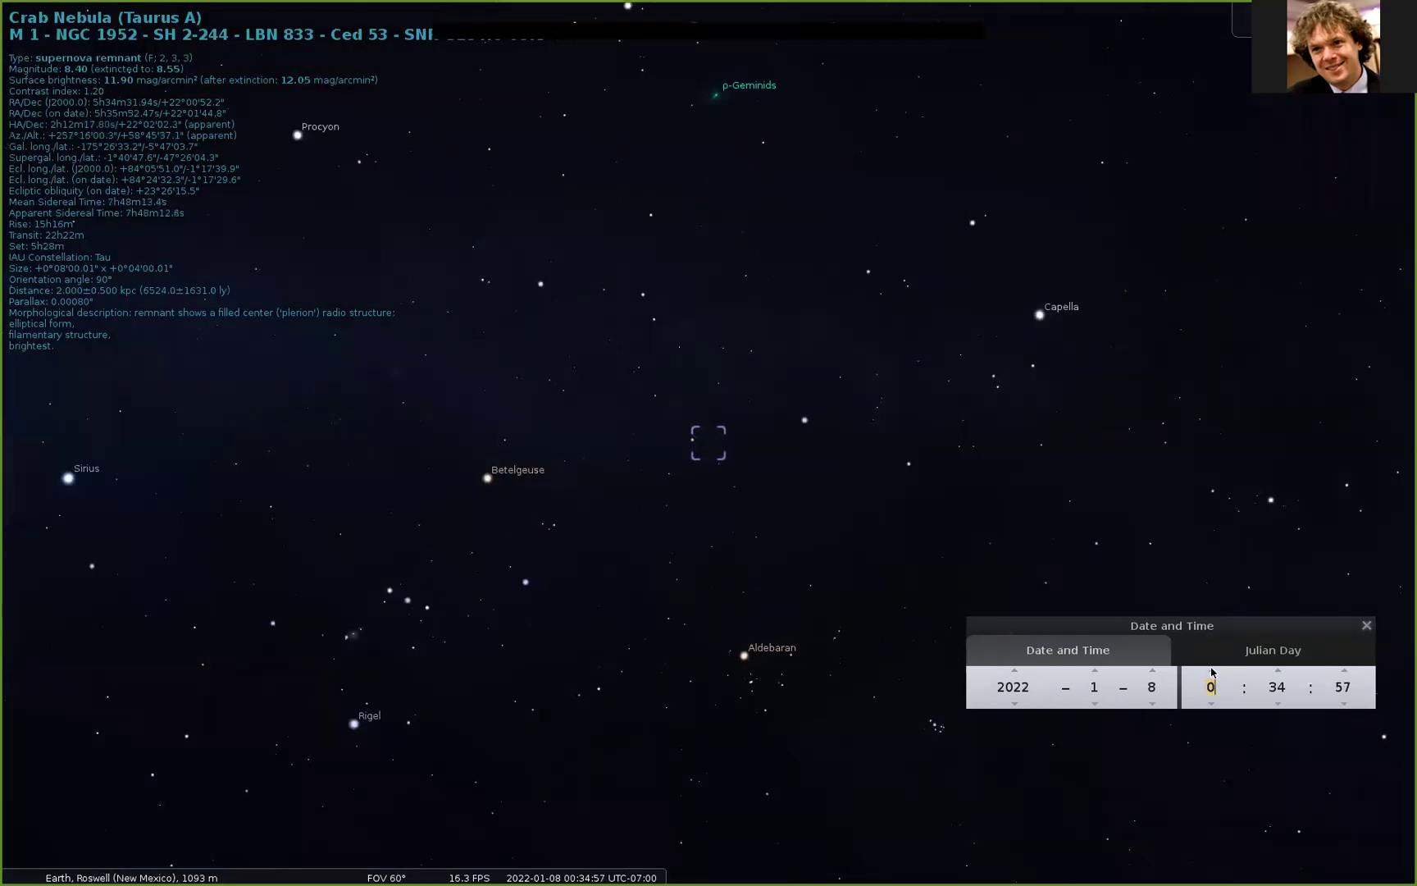
left_click(1212, 670)
left_click(1213, 671)
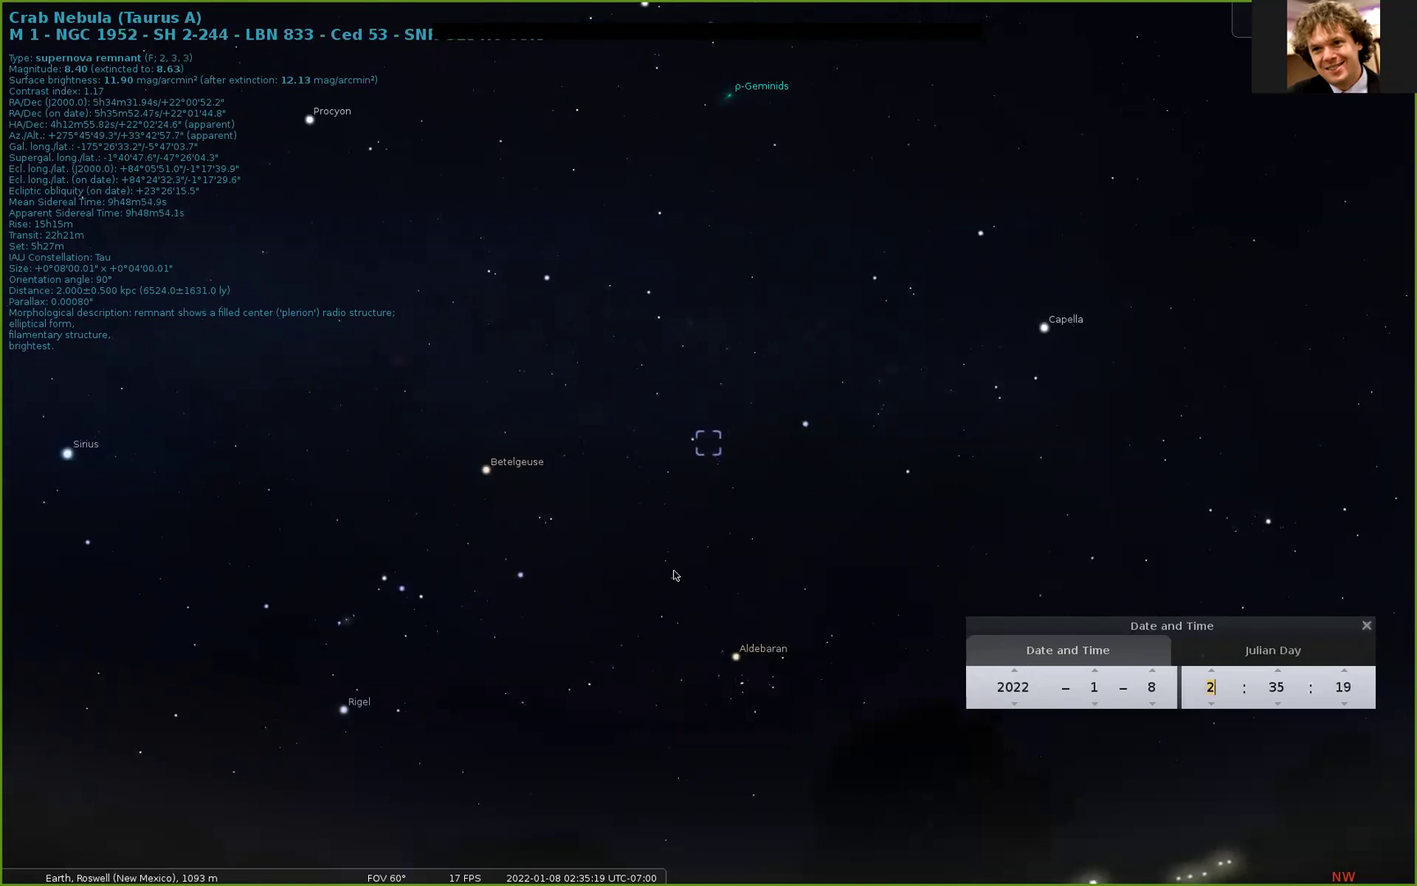
left_click(1212, 703)
left_click(1212, 703)
left_click(1212, 703)
left_click(1213, 703)
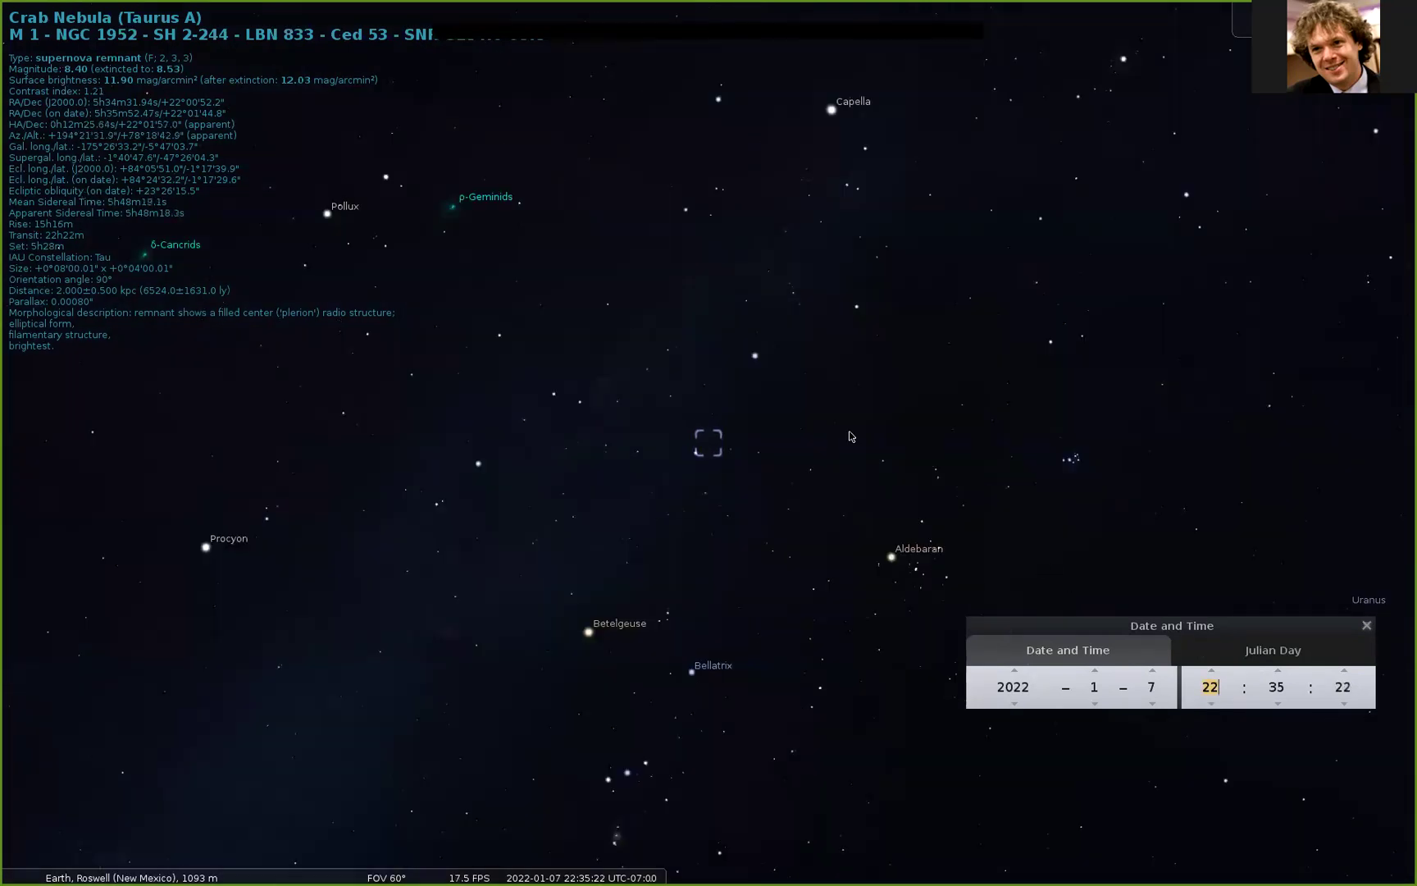
Step: Zoom out to a 193° all-sky view, rotate it, and step the time back to 18:00
scroll(847, 410, "down", 5)
scroll(847, 411, "down", 2)
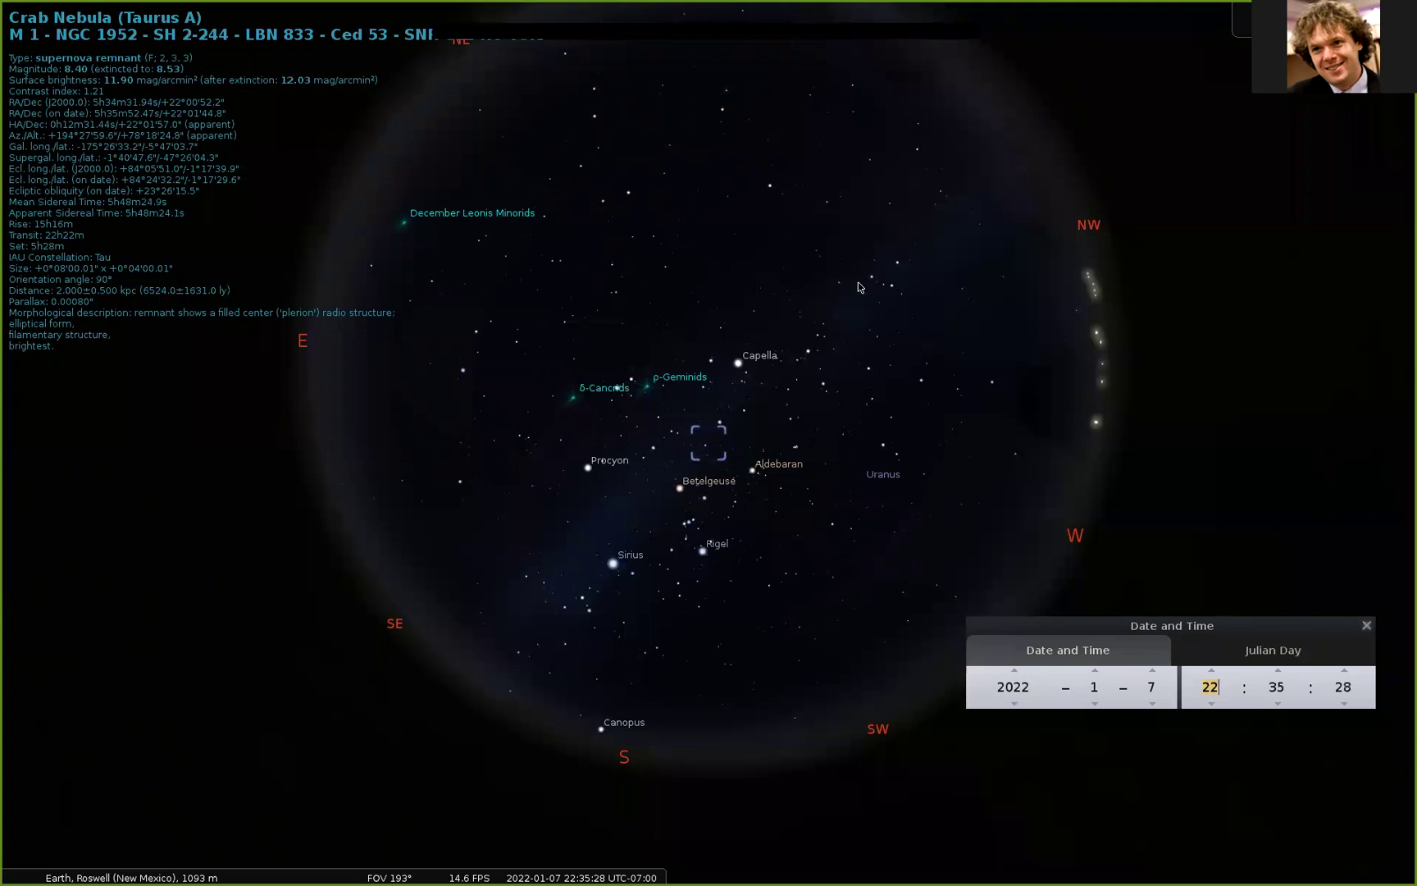
left_click_drag(808, 341, 943, 508)
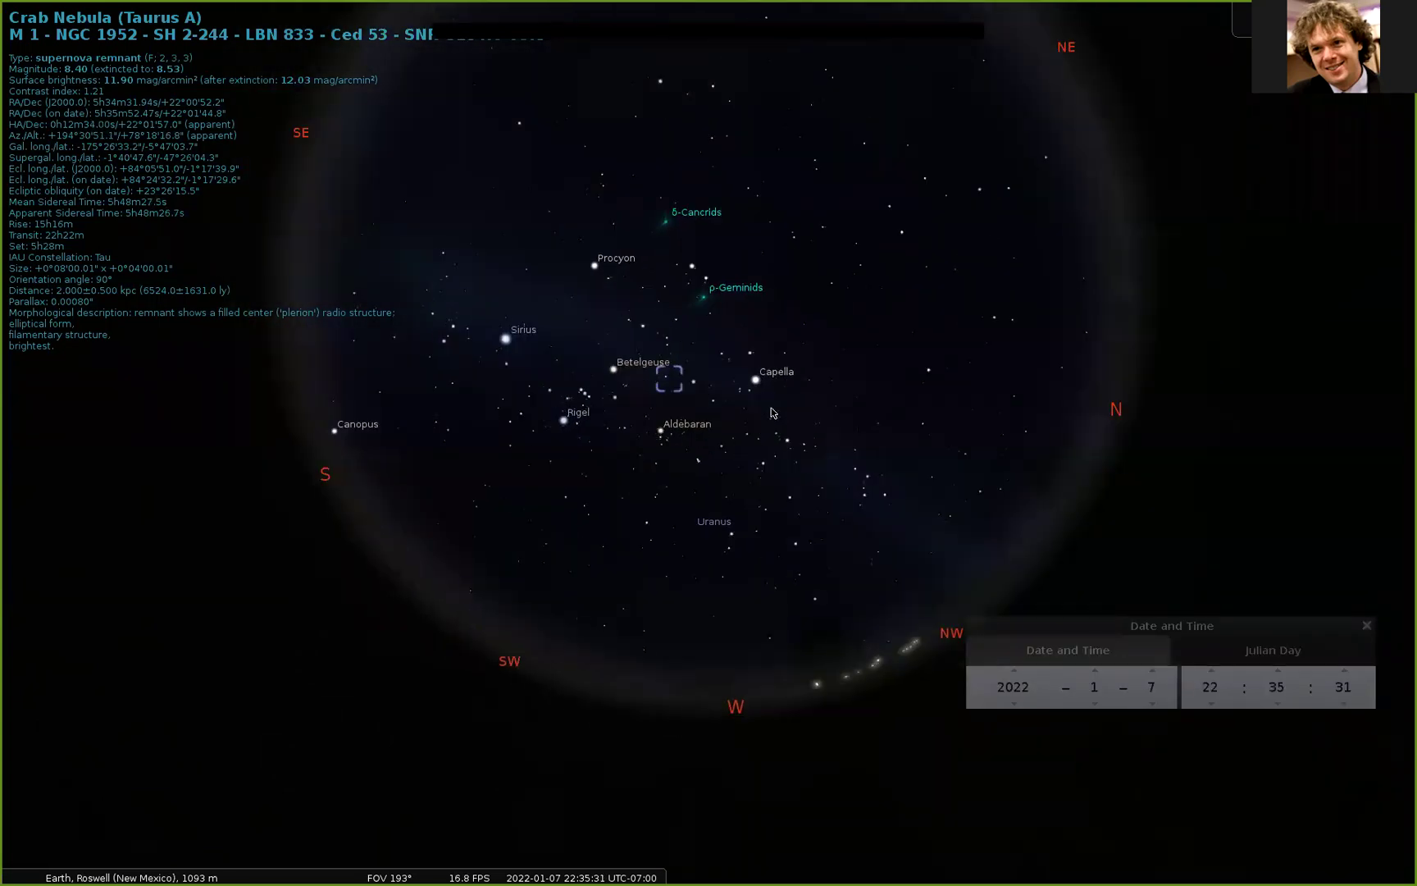
left_click(1211, 705)
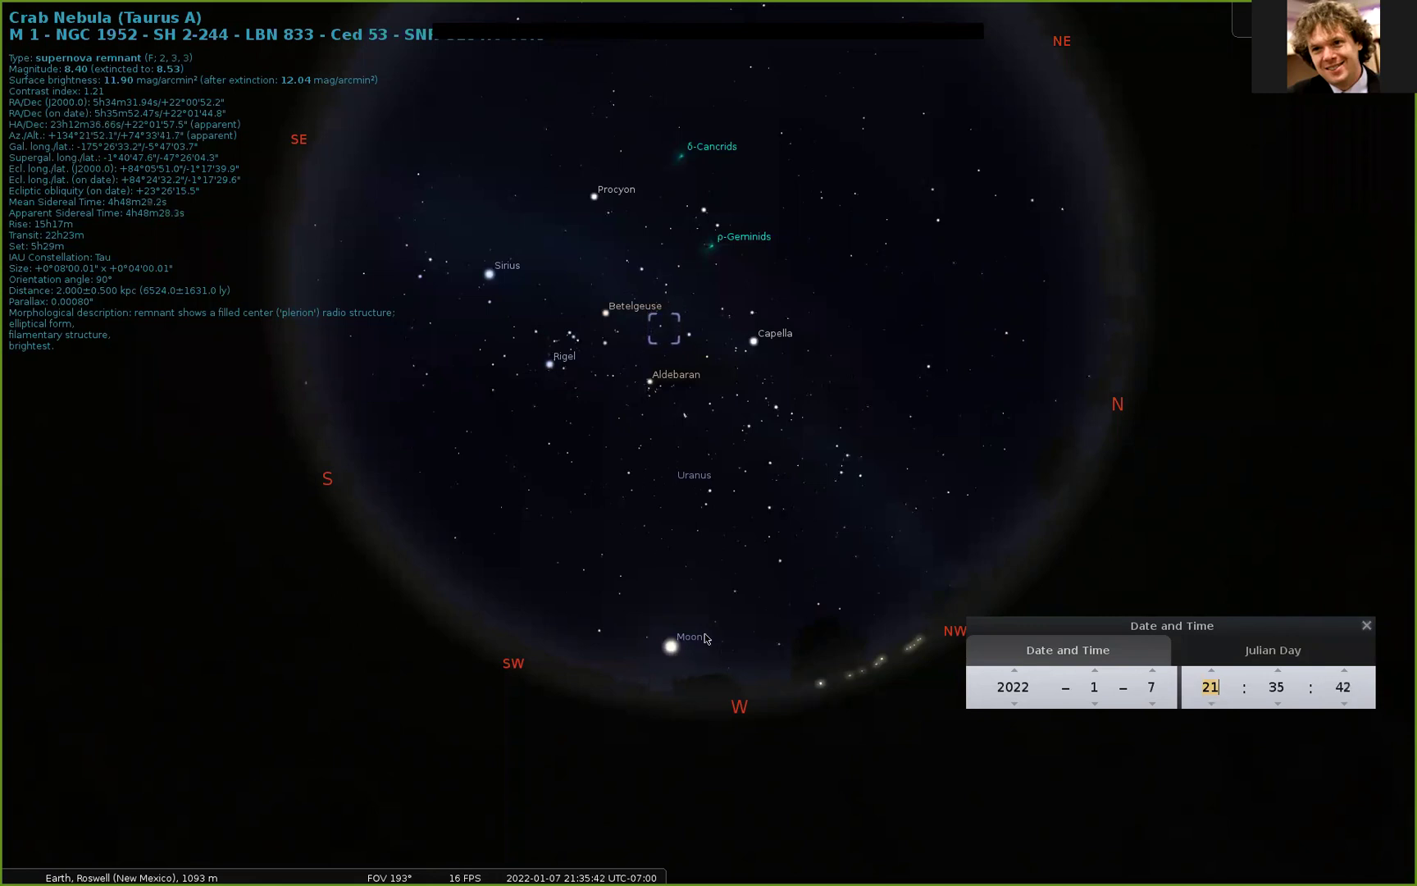
left_click(1212, 704)
left_click(1211, 704)
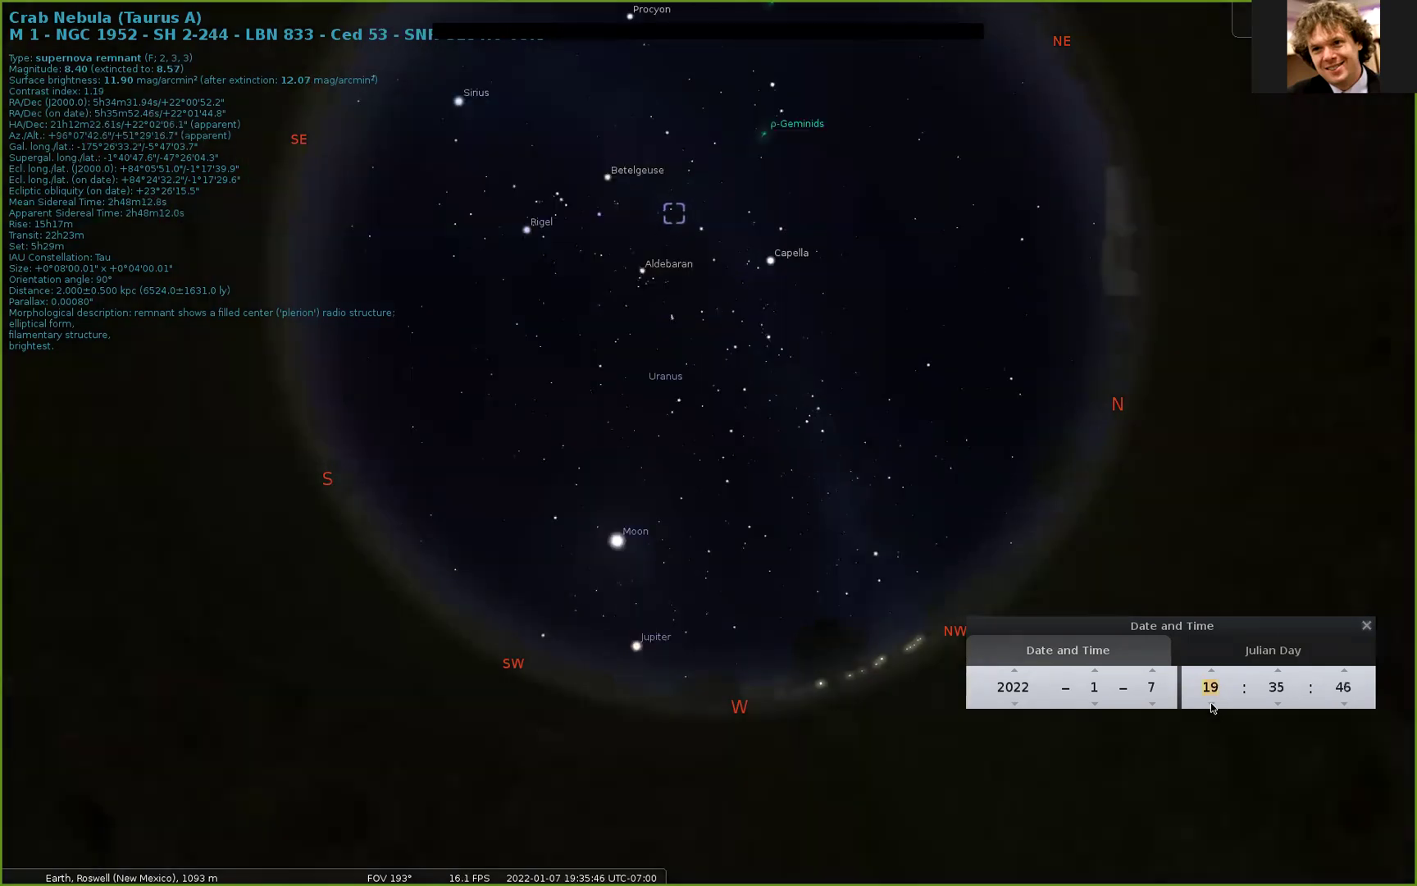
left_click(1212, 704)
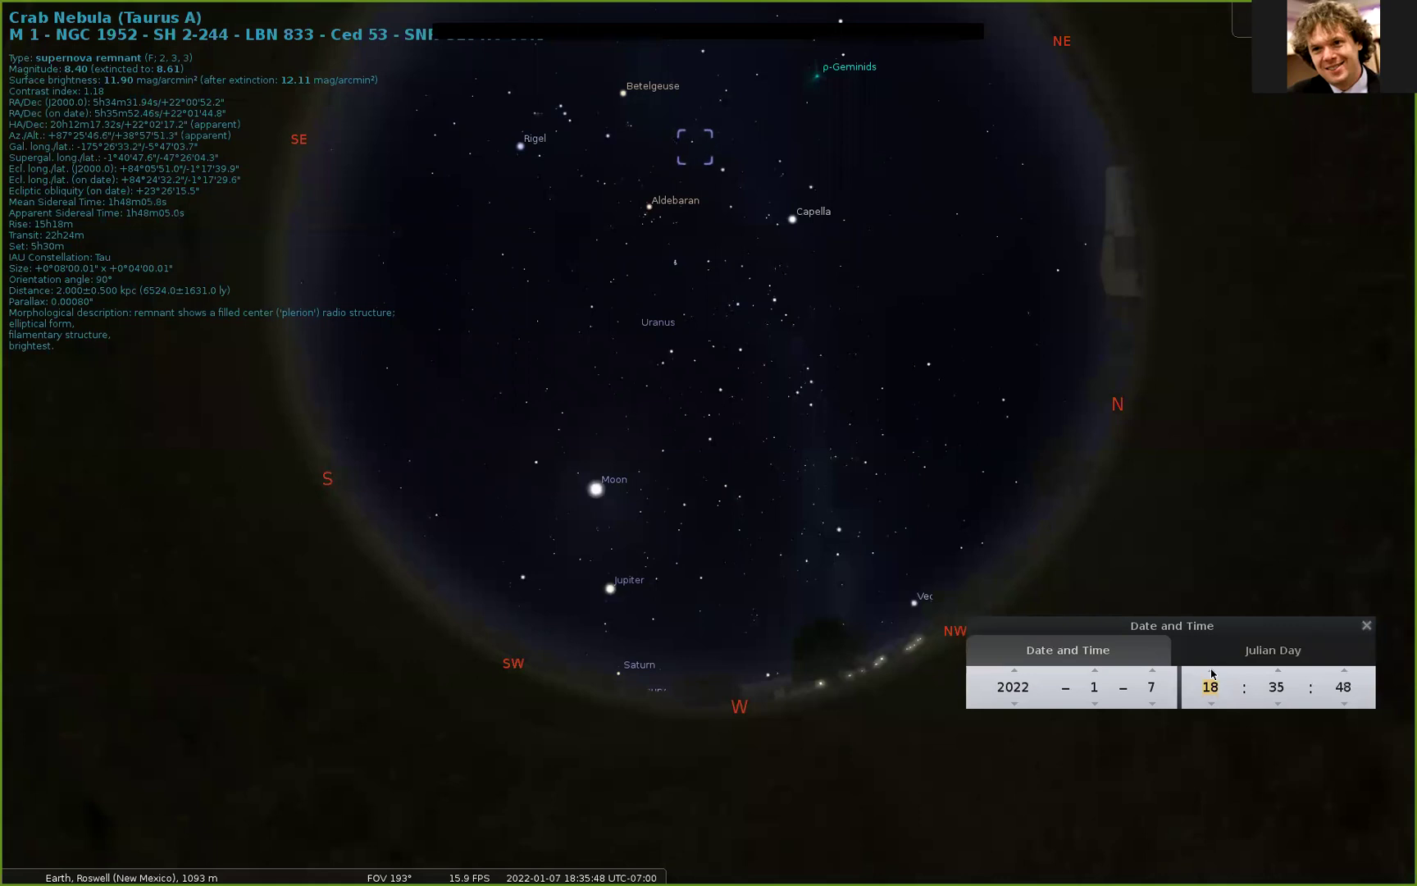
Step: Advance the time from 18:00 to 2 AM on January 8, back to midnight, then quit Stellarium
left_click(1211, 673)
left_click(1211, 672)
left_click(1211, 673)
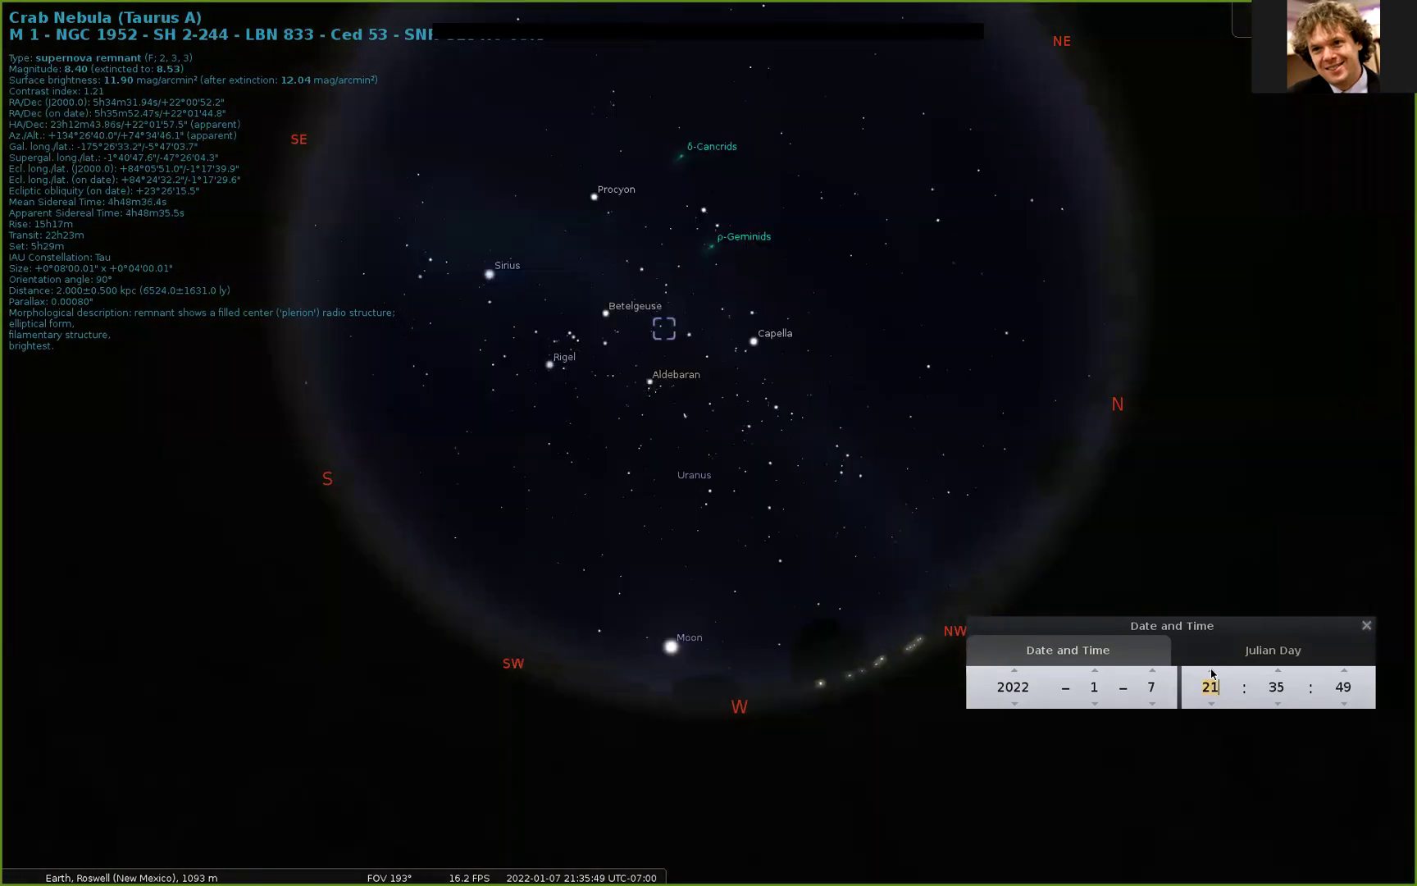
left_click(1211, 673)
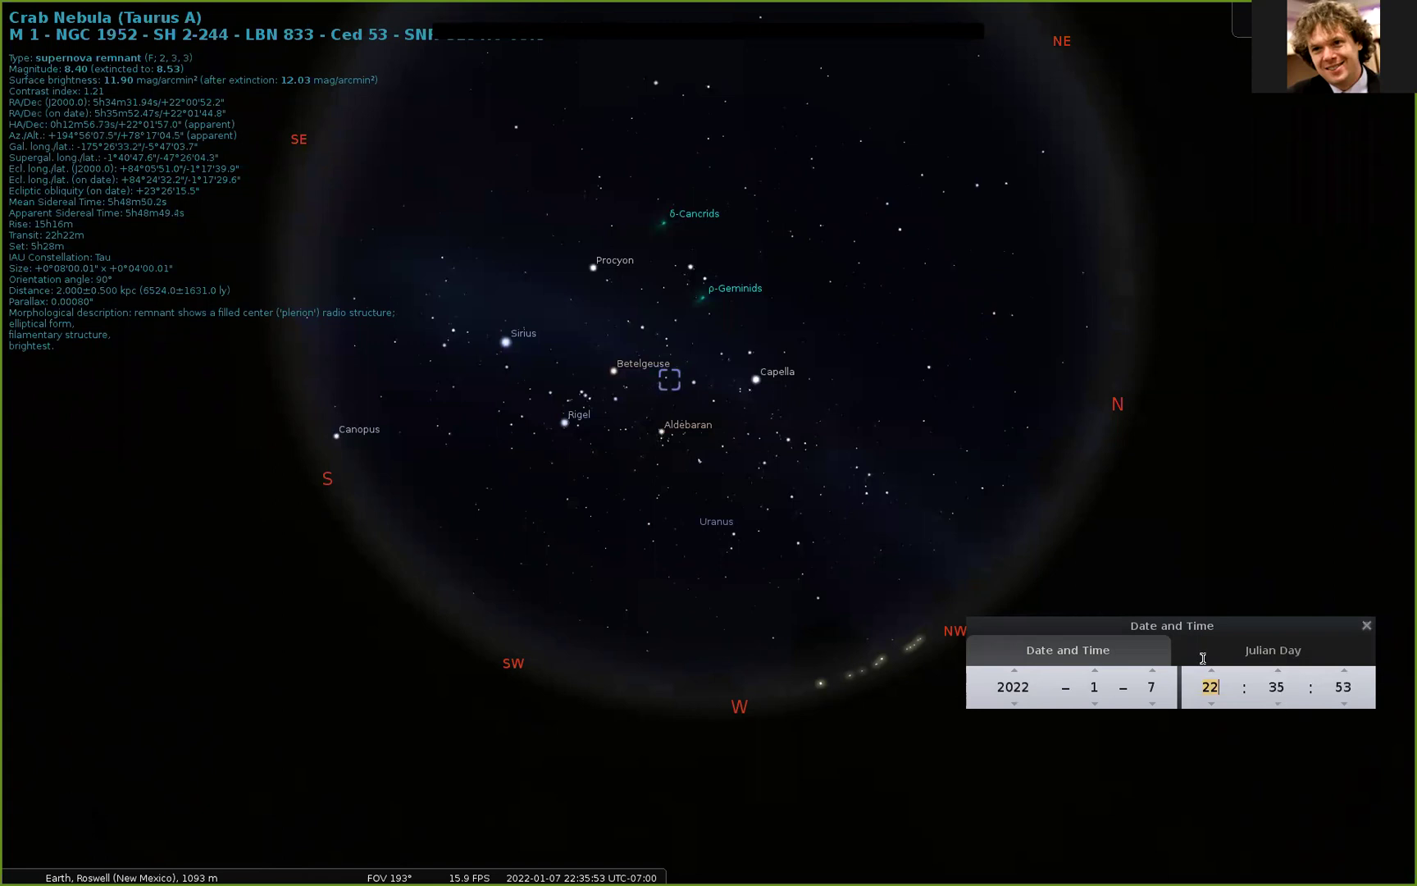
left_click(1212, 671)
left_click(1212, 671)
left_click(1211, 670)
left_click(1212, 671)
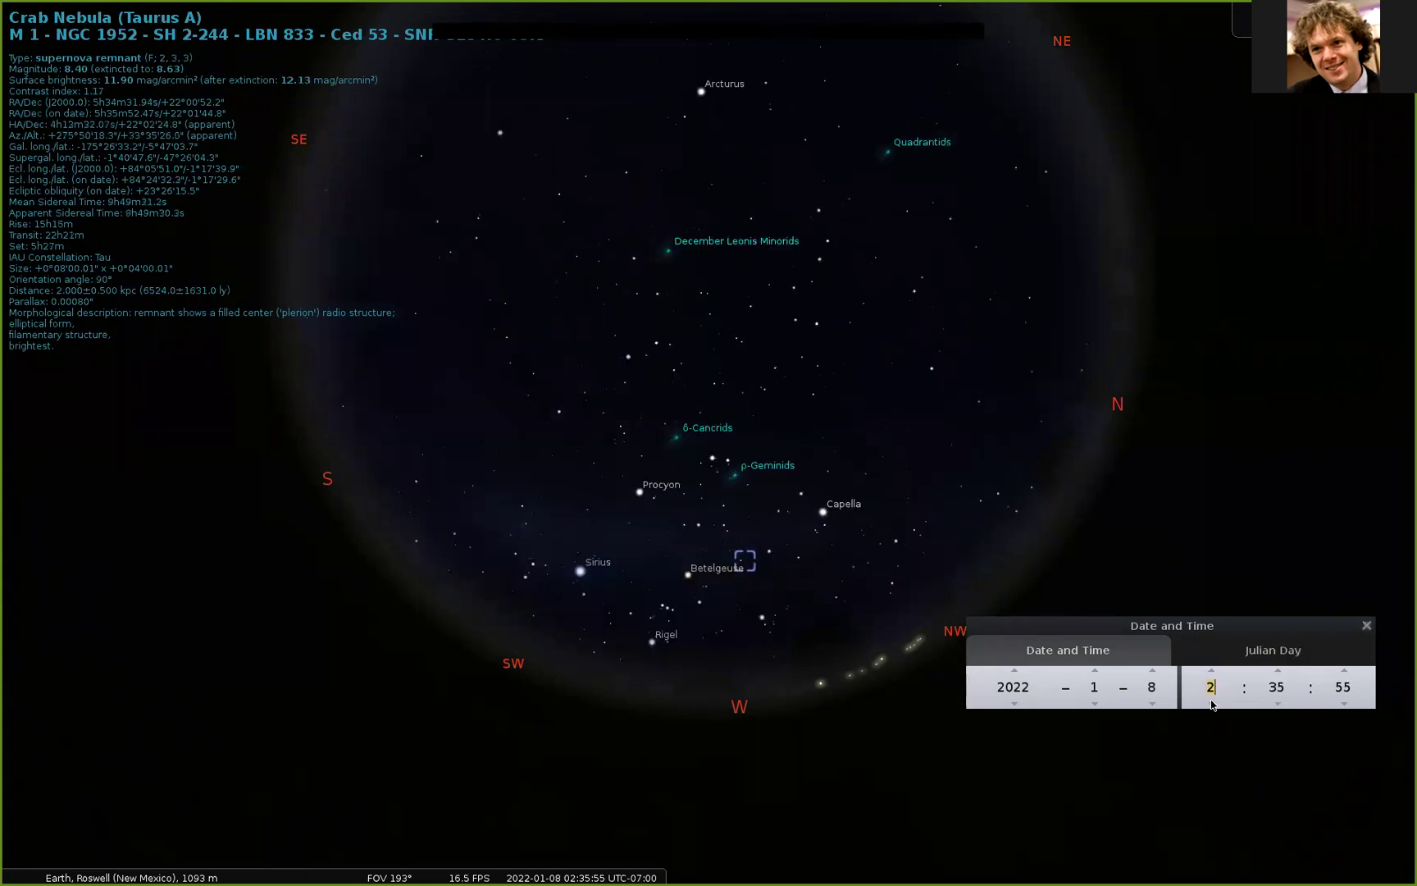
left_click(1212, 703)
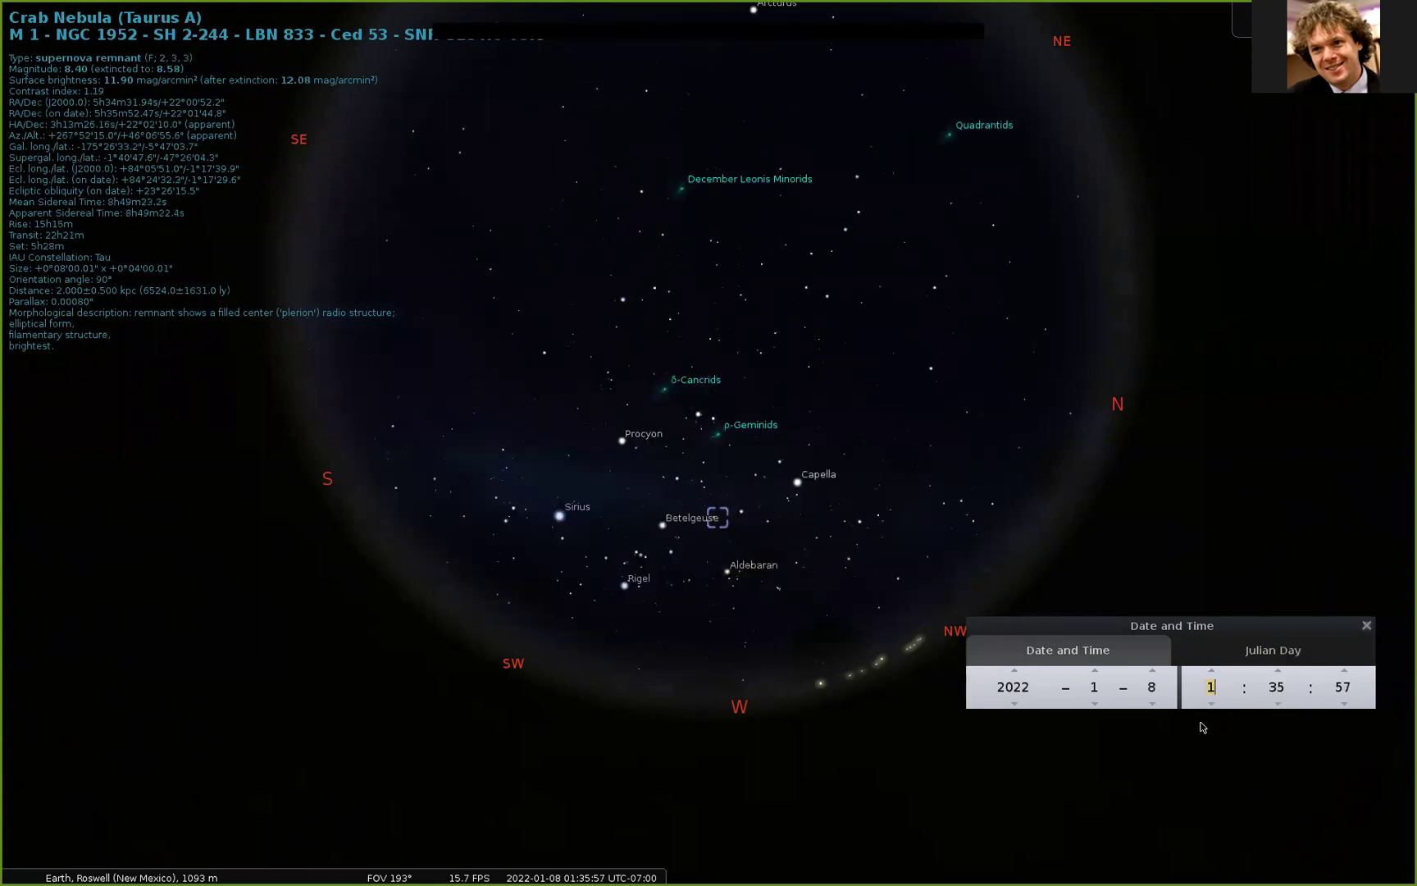
left_click(1211, 704)
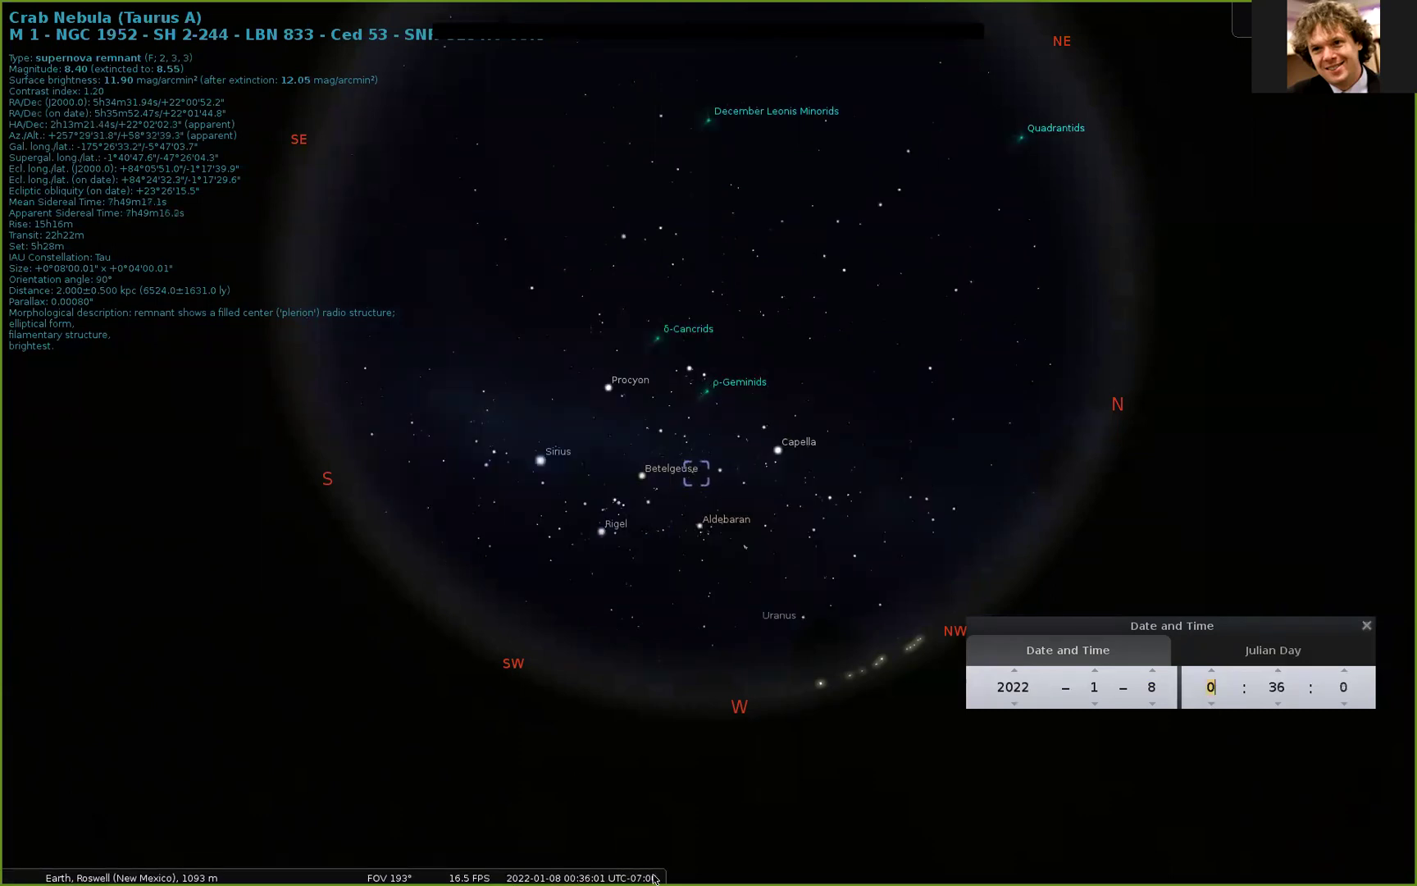
left_click(649, 870)
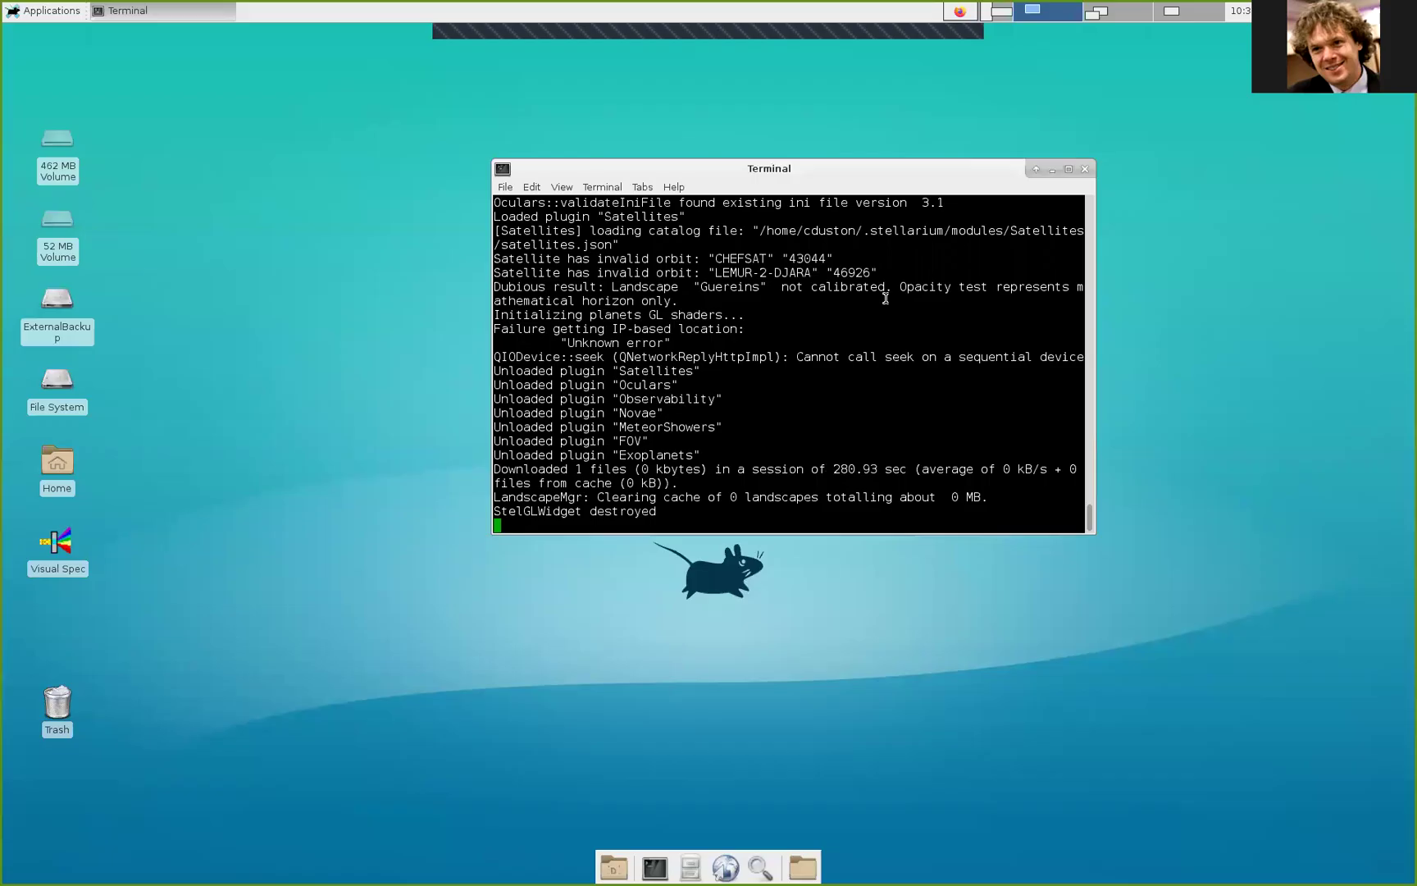
Step: Switch to Firefox's iTelescope Launchpad and close the unneeded permissions page
left_click(1001, 11)
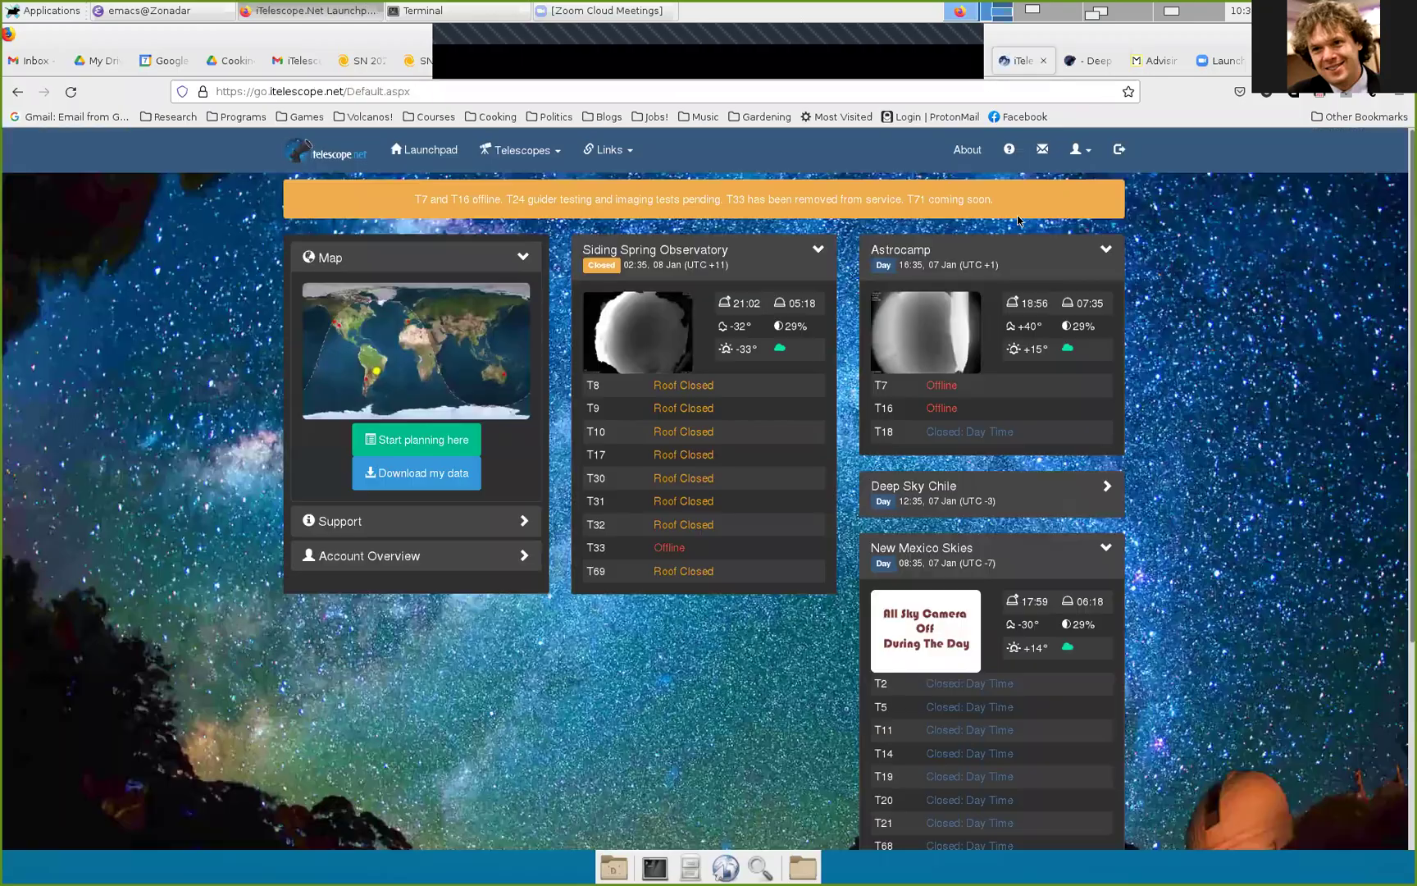
left_click(1021, 66)
left_click(1110, 66)
left_click(1023, 65)
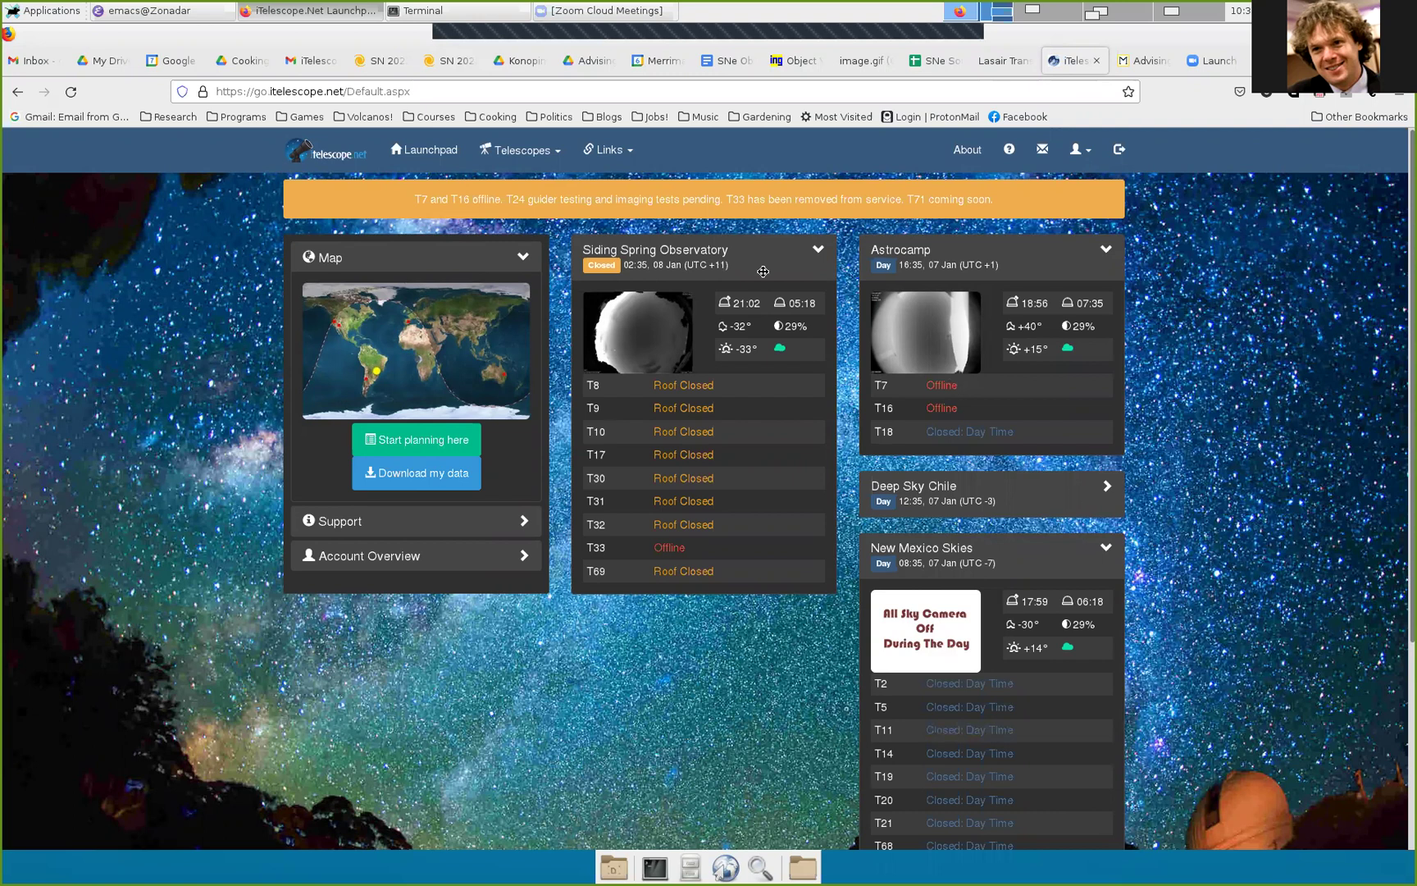
Step: Check the recommended telescopes in the SNe Observation Procedure document, then scroll the Launchpad to New Mexico Skies
left_click(729, 64)
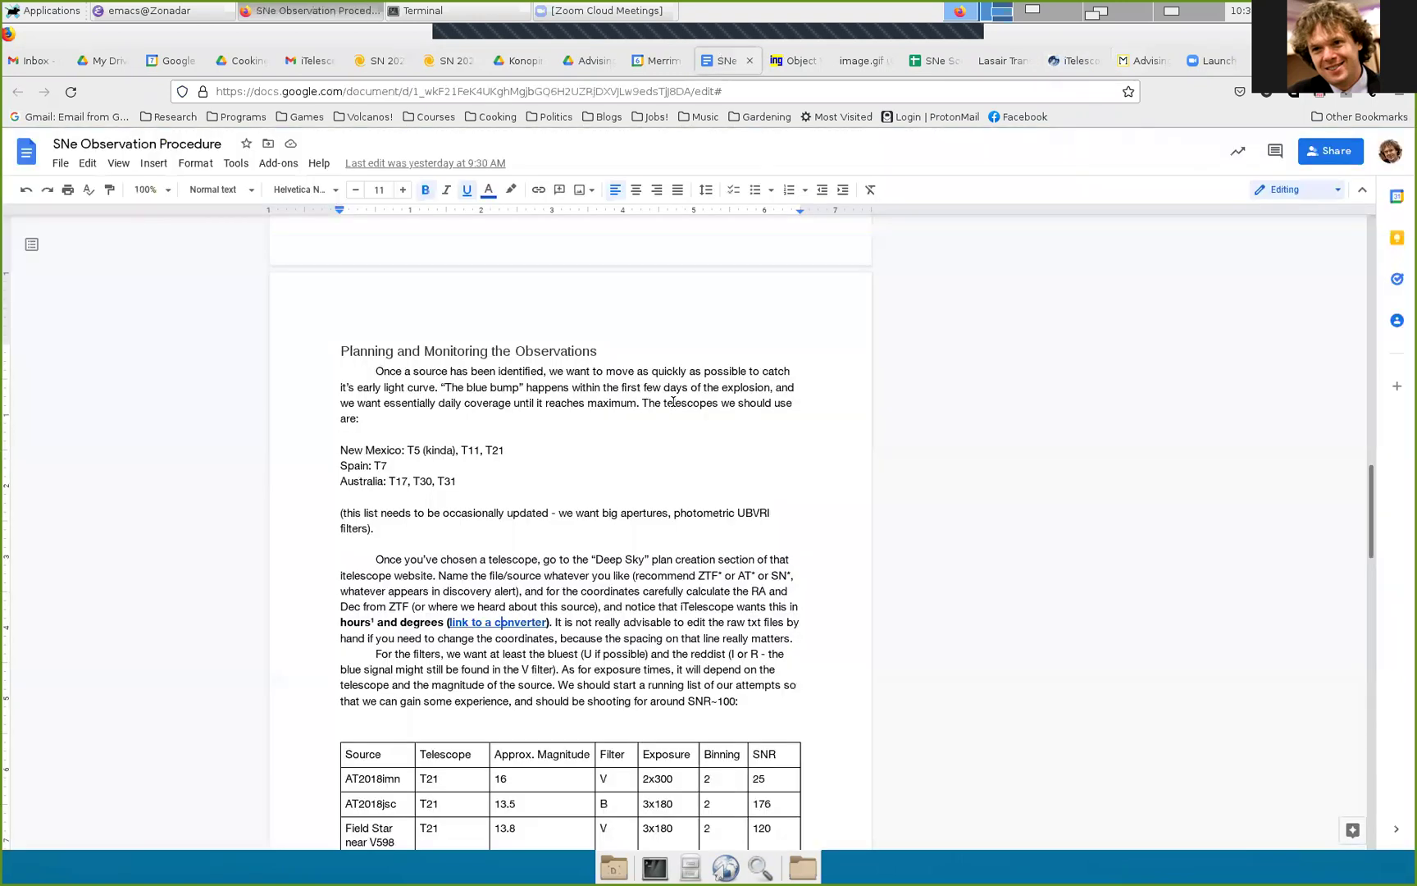
left_click_drag(474, 484, 340, 448)
left_click(424, 447)
left_click_drag(469, 482, 342, 450)
left_click(342, 450)
left_click(1073, 61)
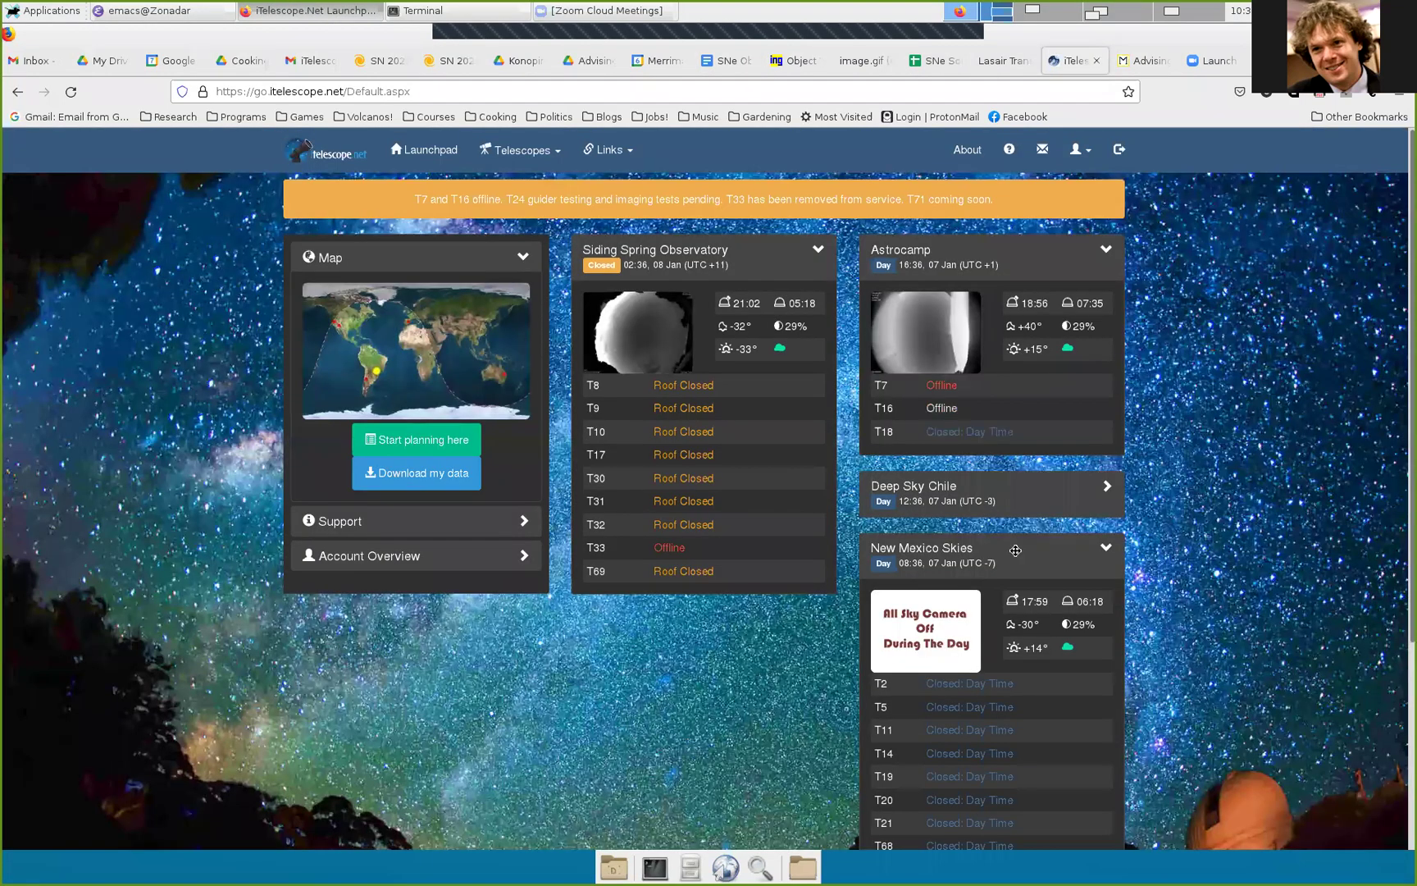
scroll(1190, 525, "down", 3)
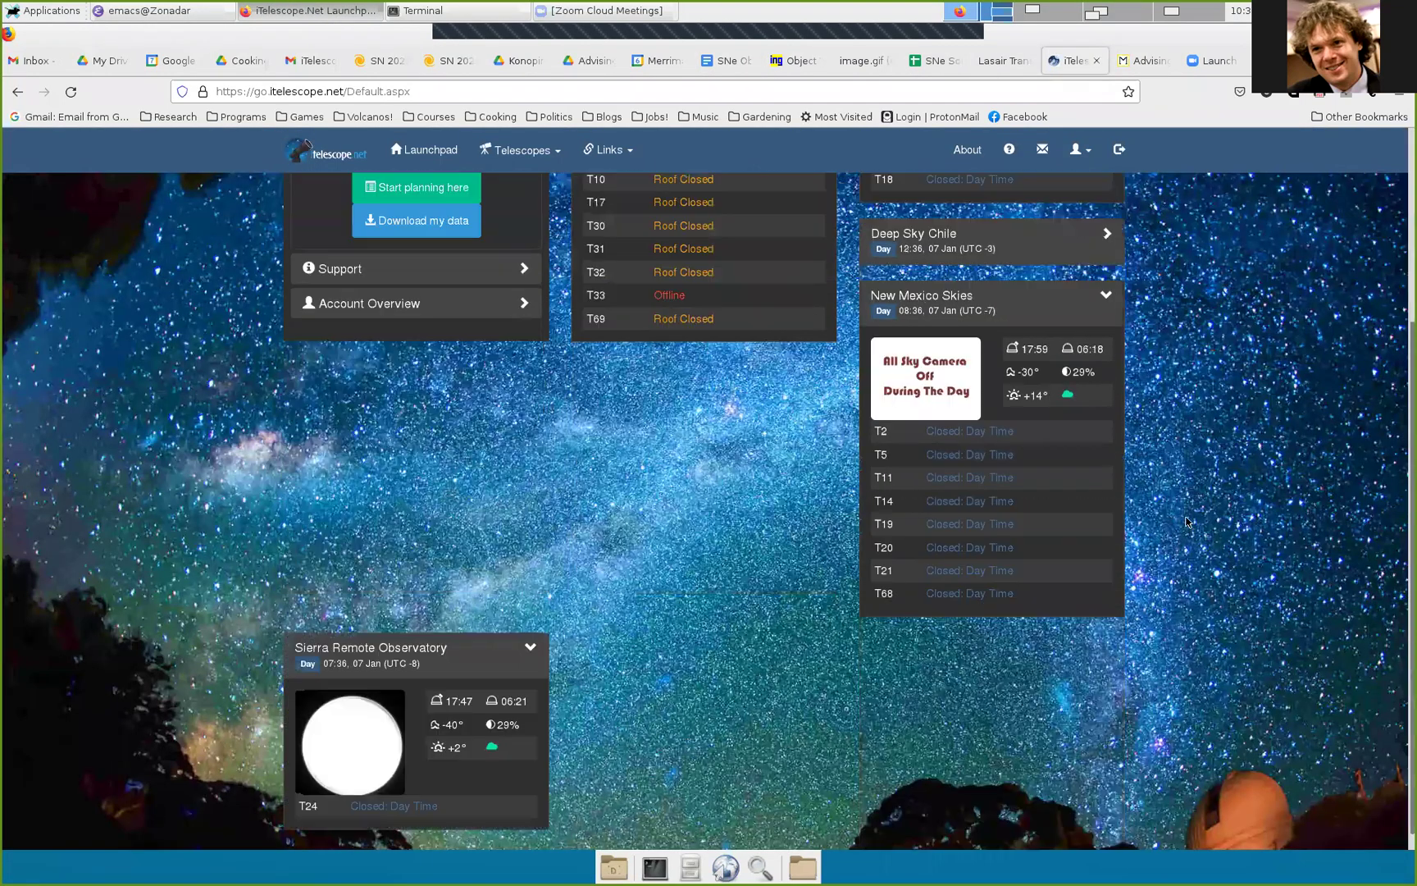
left_click(960, 572)
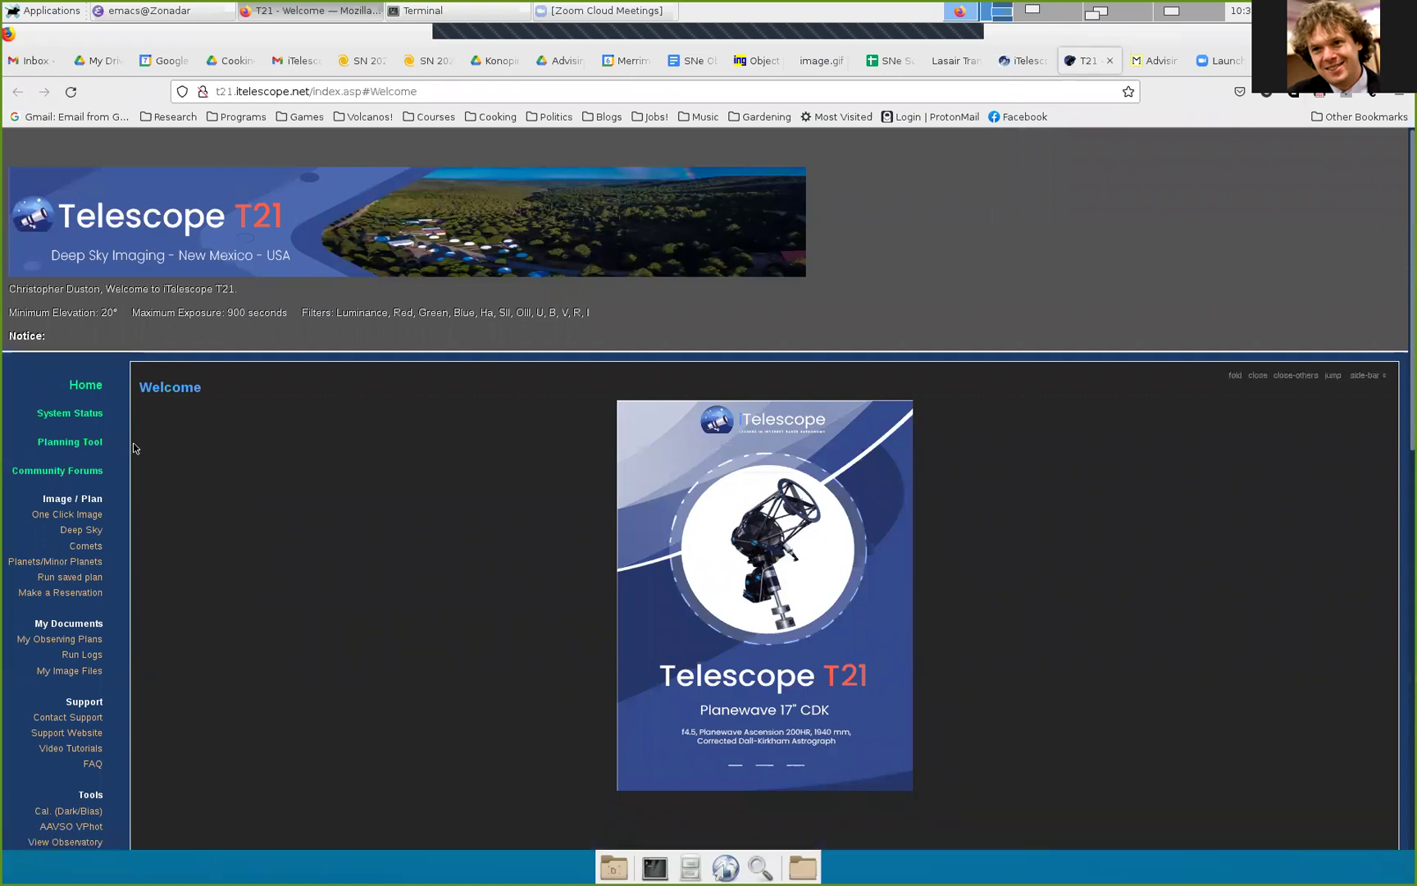
left_click(82, 594)
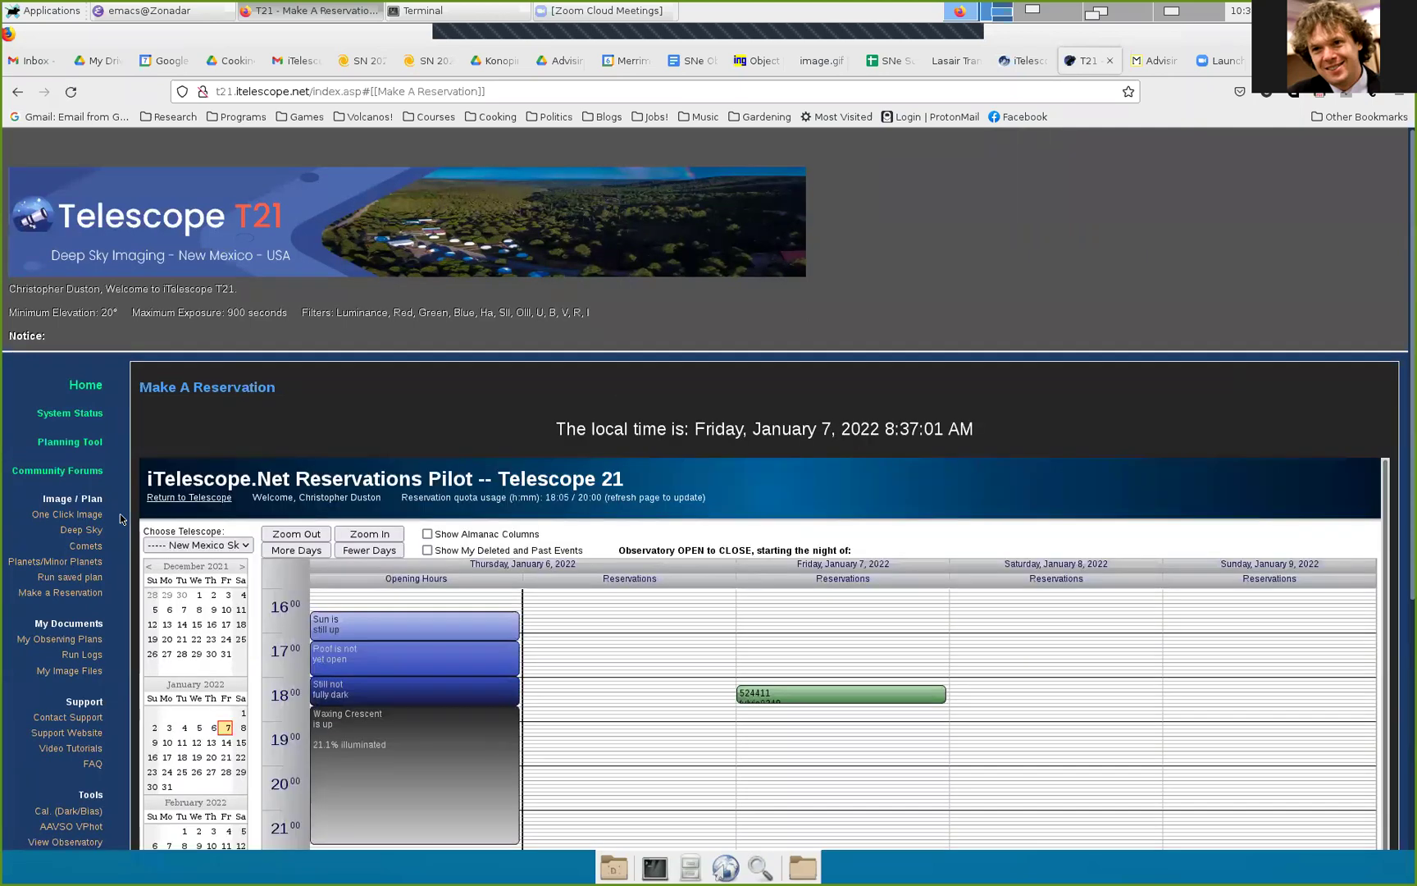
scroll(121, 518, "down", 5)
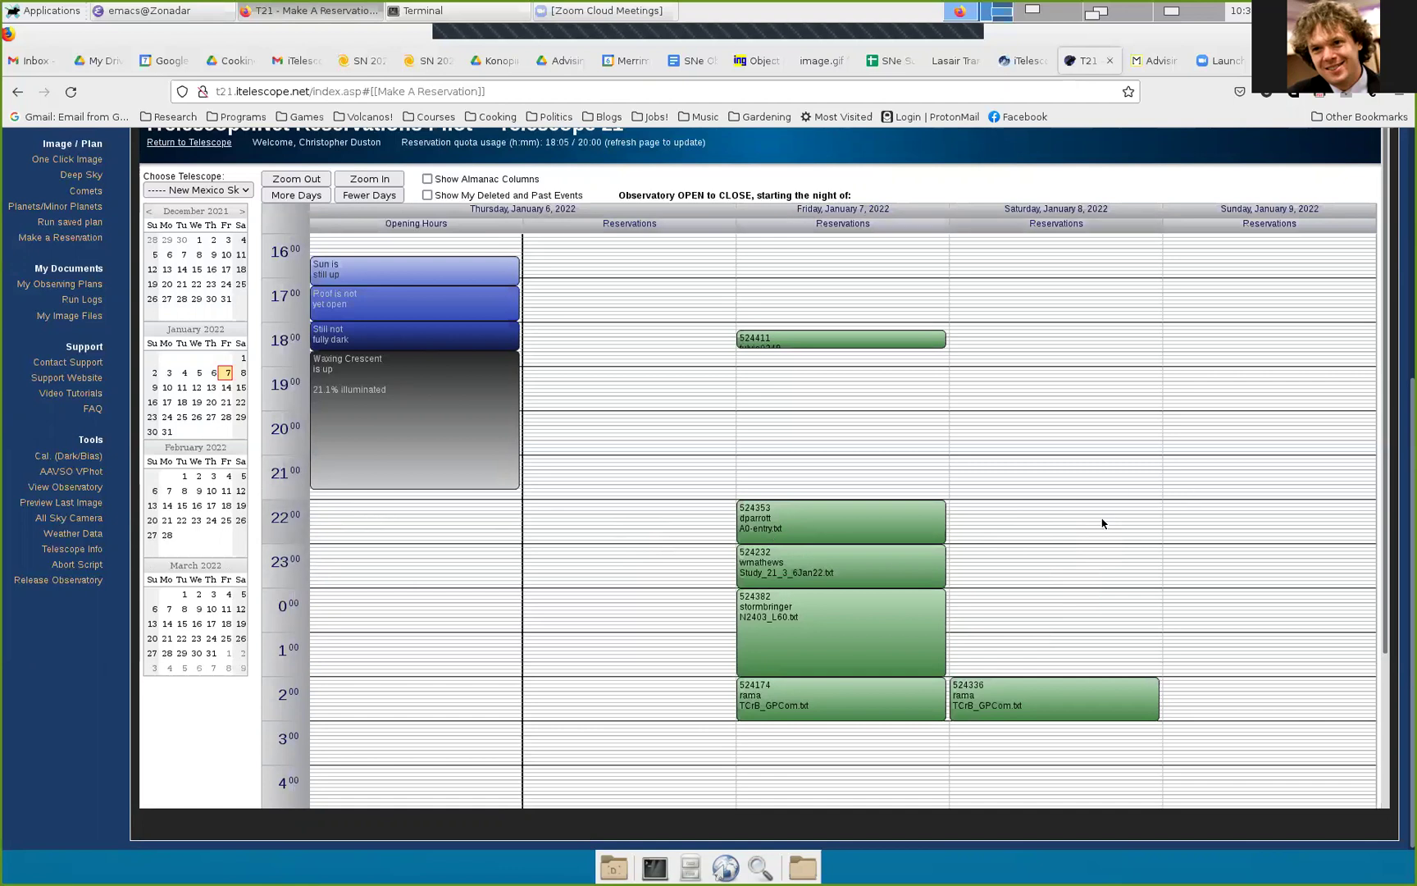
scroll(82, 656, "up", 3)
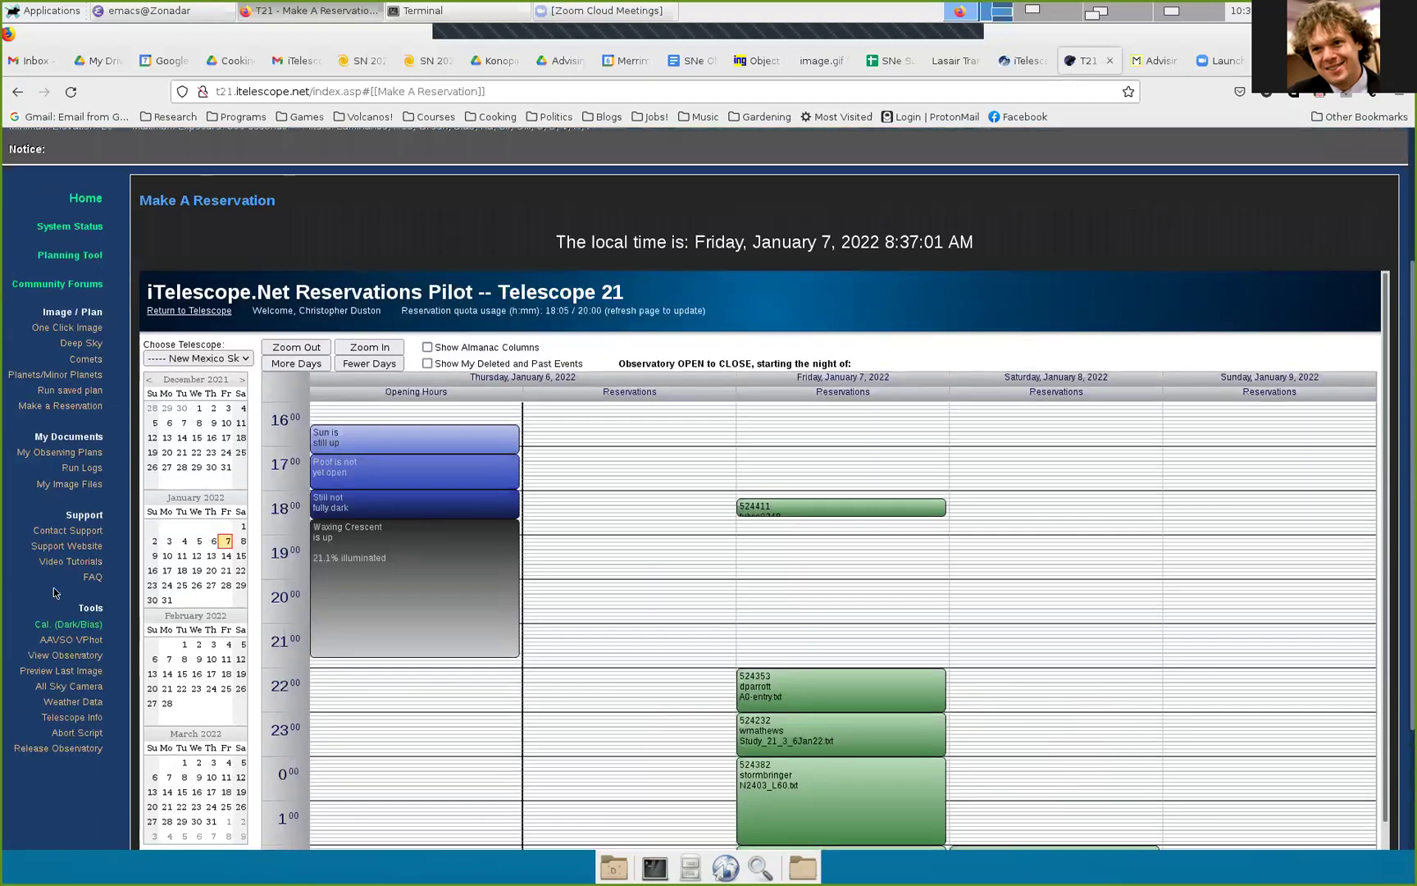
Step: Browse the One Click Image object table, then return to the T21 Deep Sky Imaging form
left_click(81, 344)
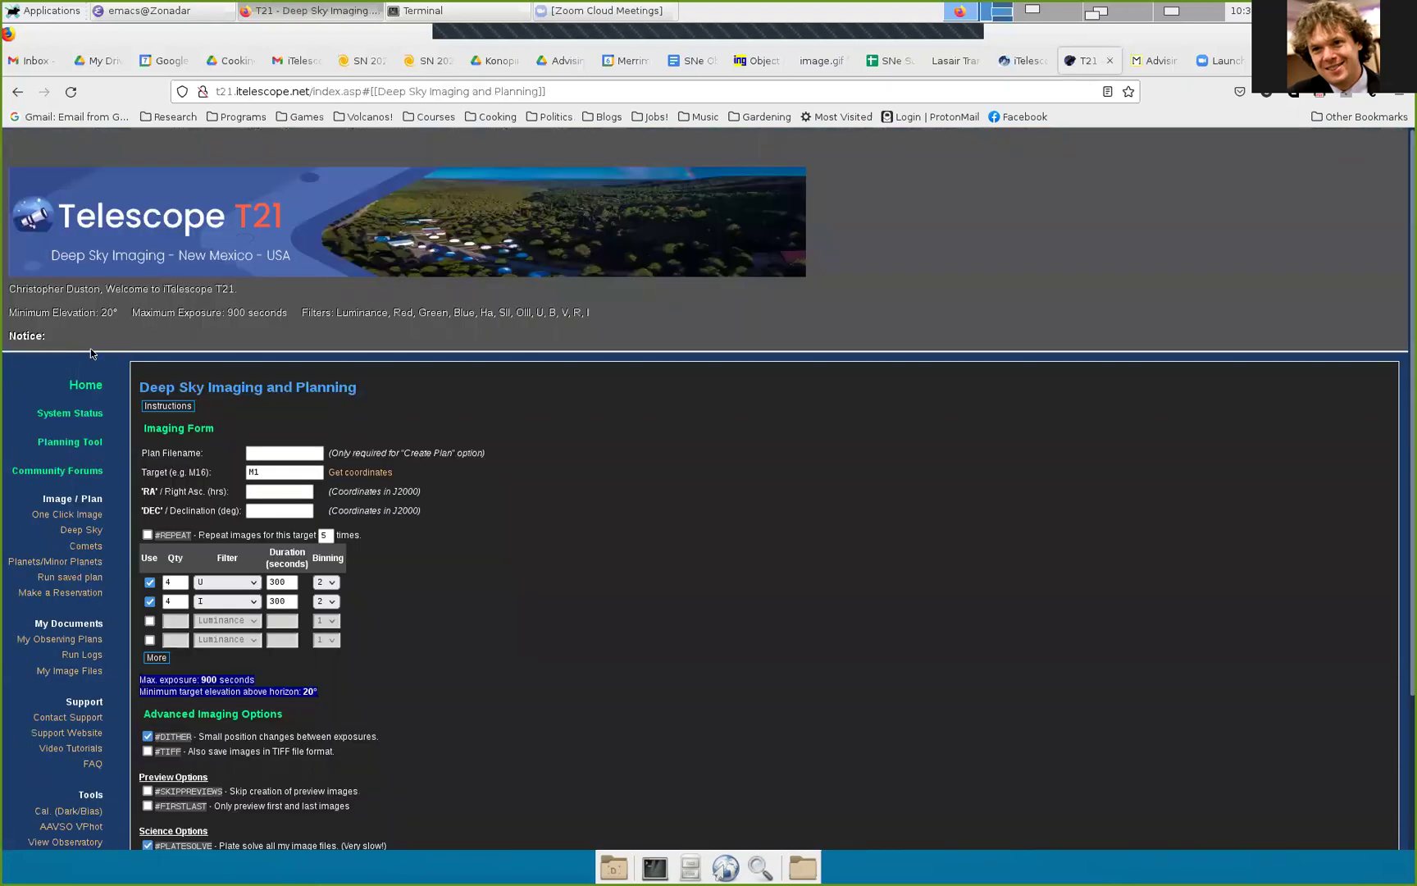
left_click(73, 515)
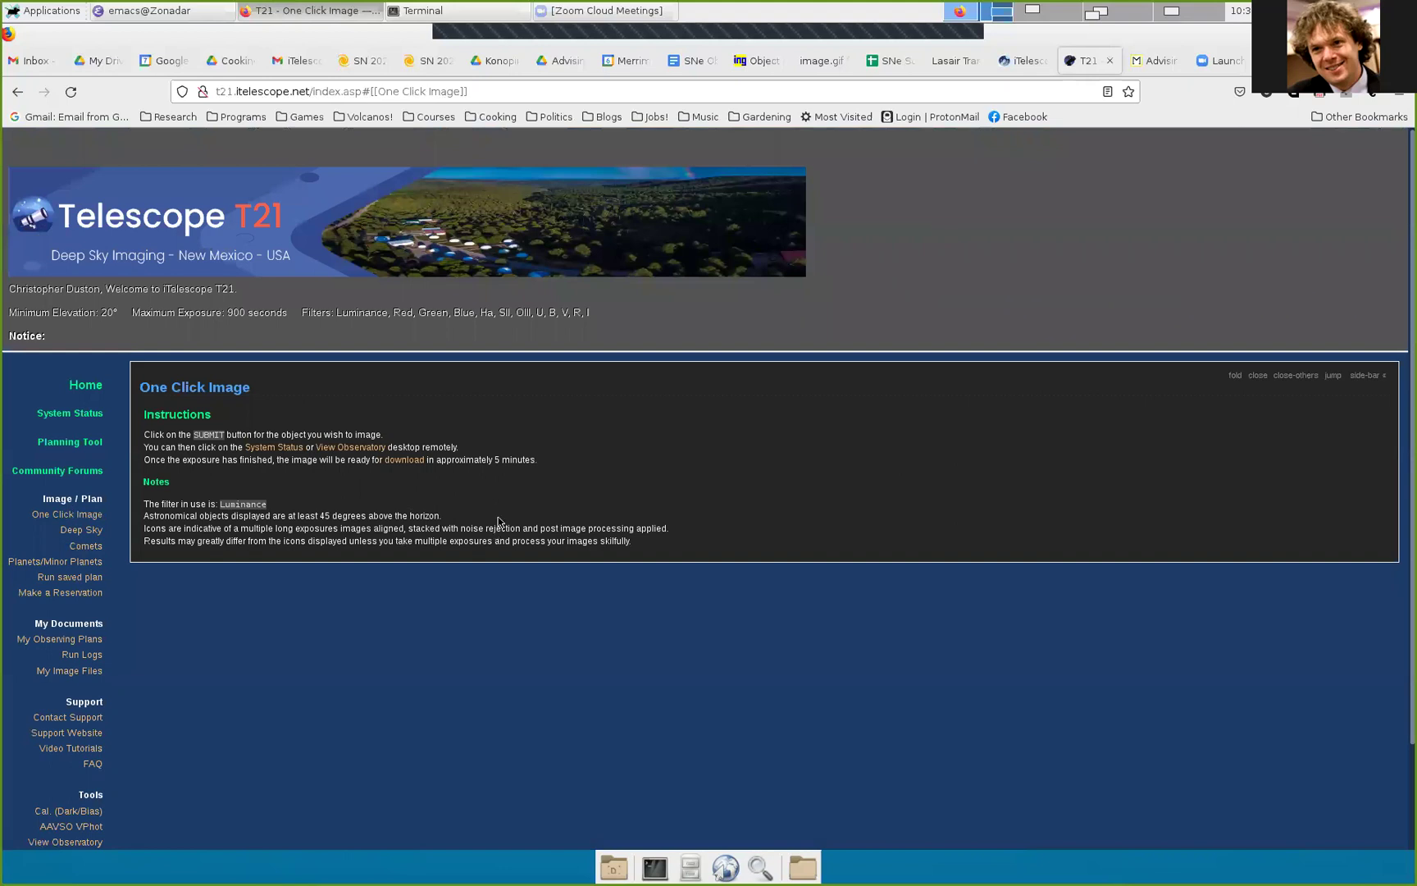
scroll(695, 572, "down", 12)
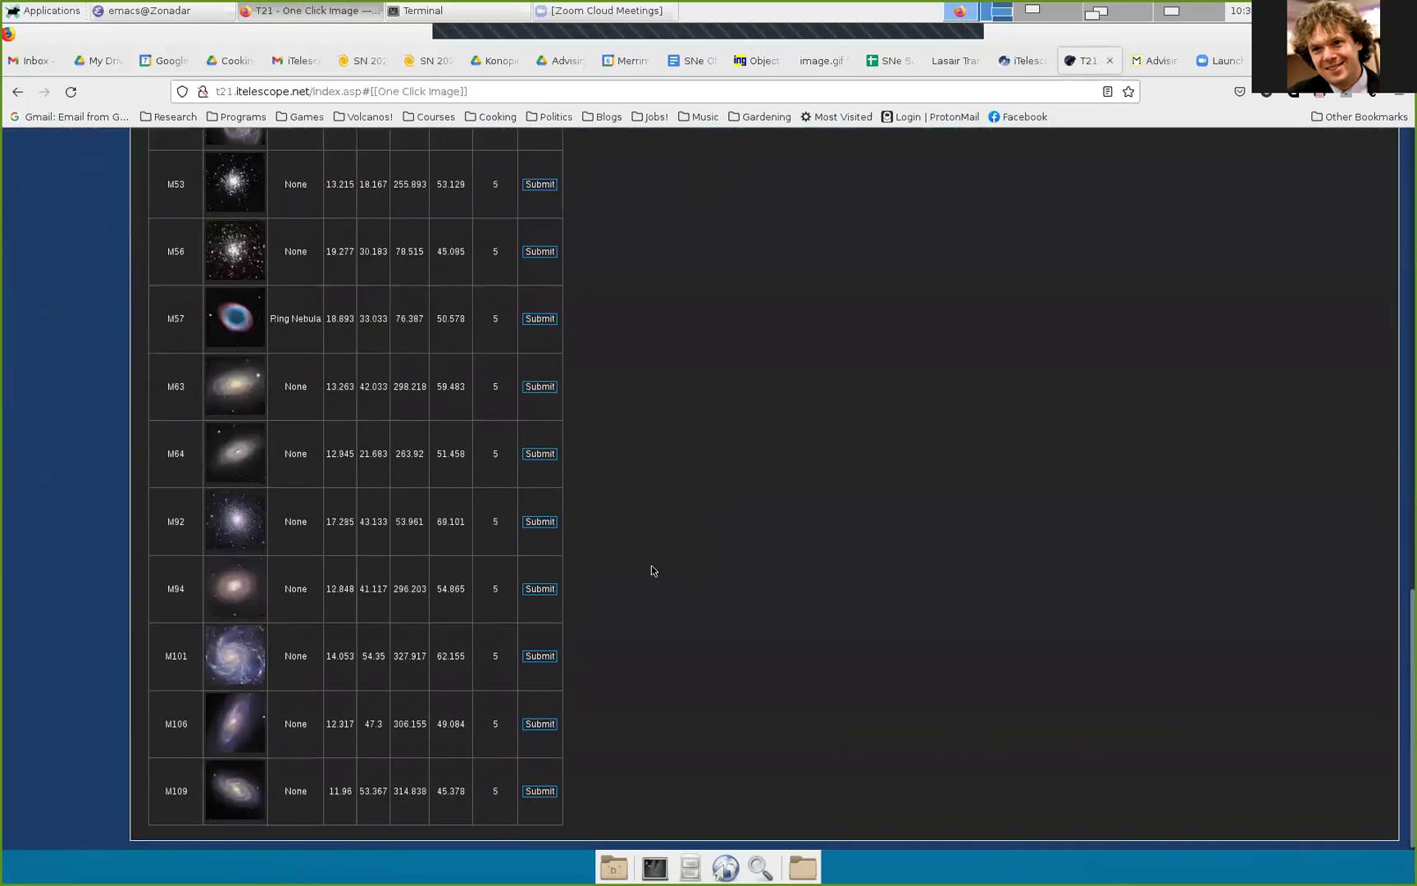
scroll(658, 553, "up", 8)
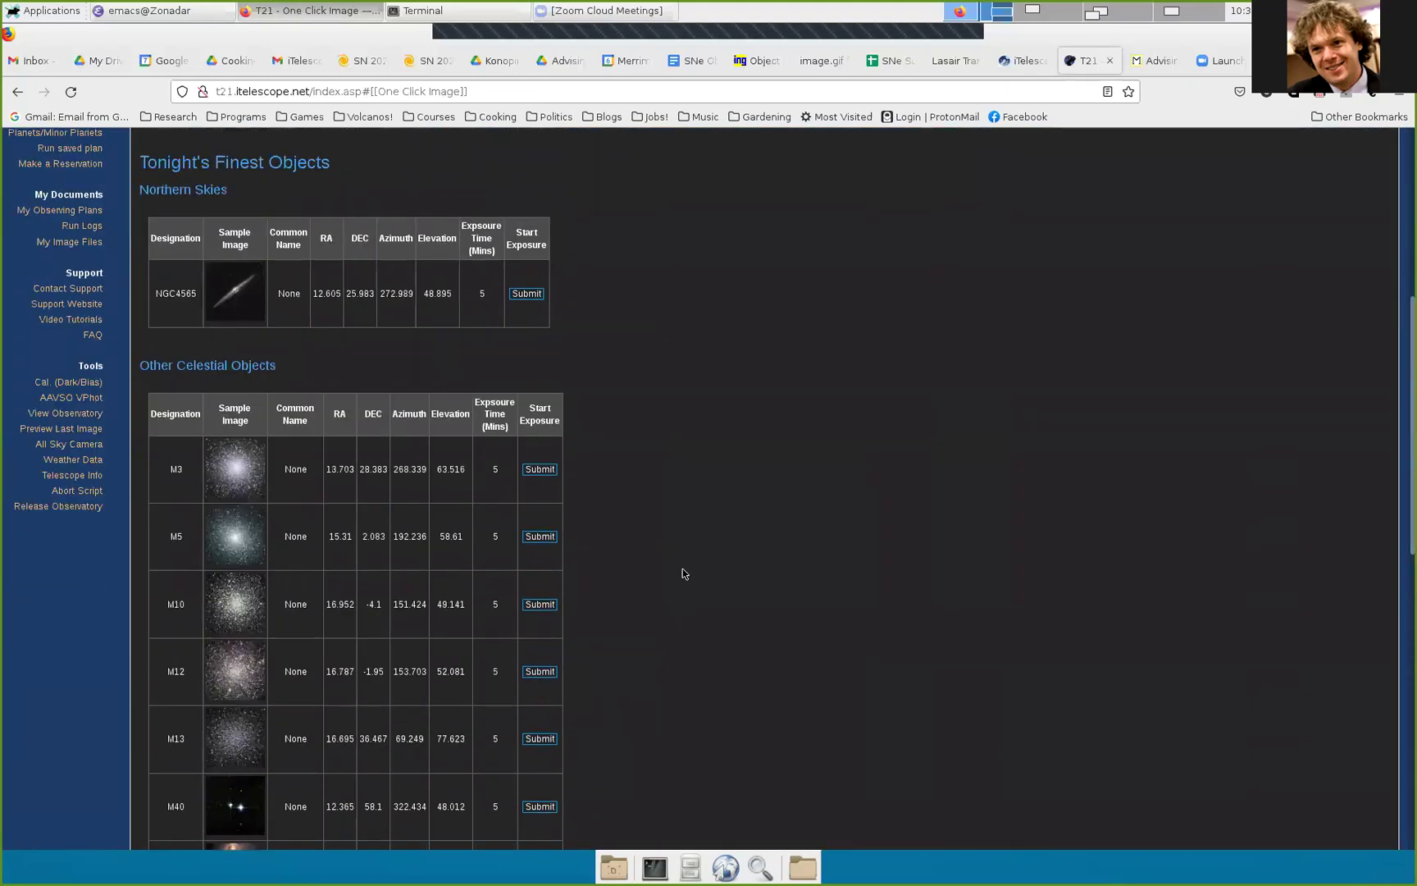
scroll(681, 566, "down", 8)
scroll(683, 564, "down", 2)
scroll(682, 564, "up", 15)
scroll(594, 500, "down", 6)
scroll(181, 335, "up", 4)
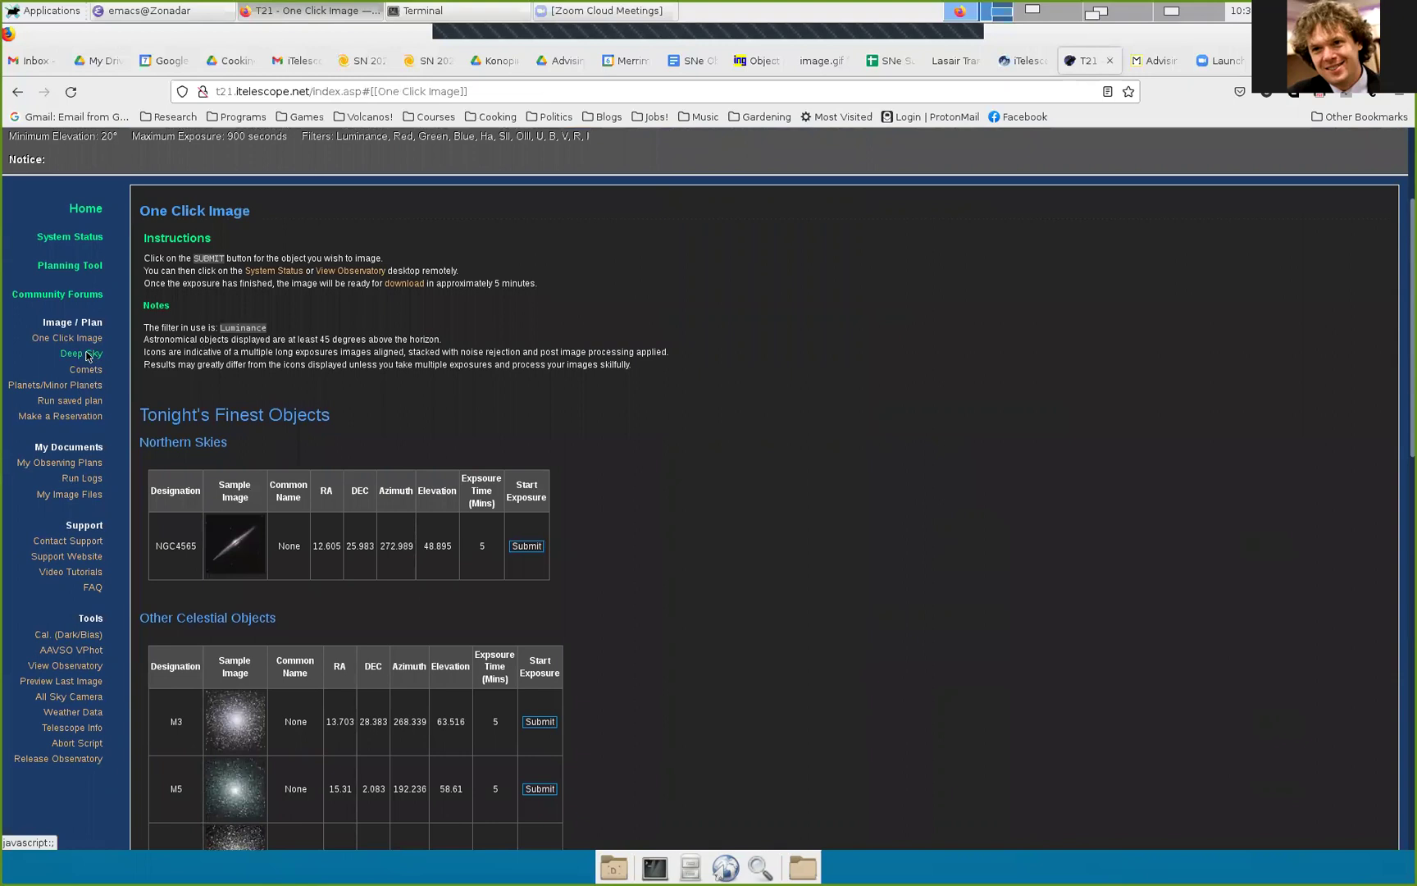
left_click(88, 354)
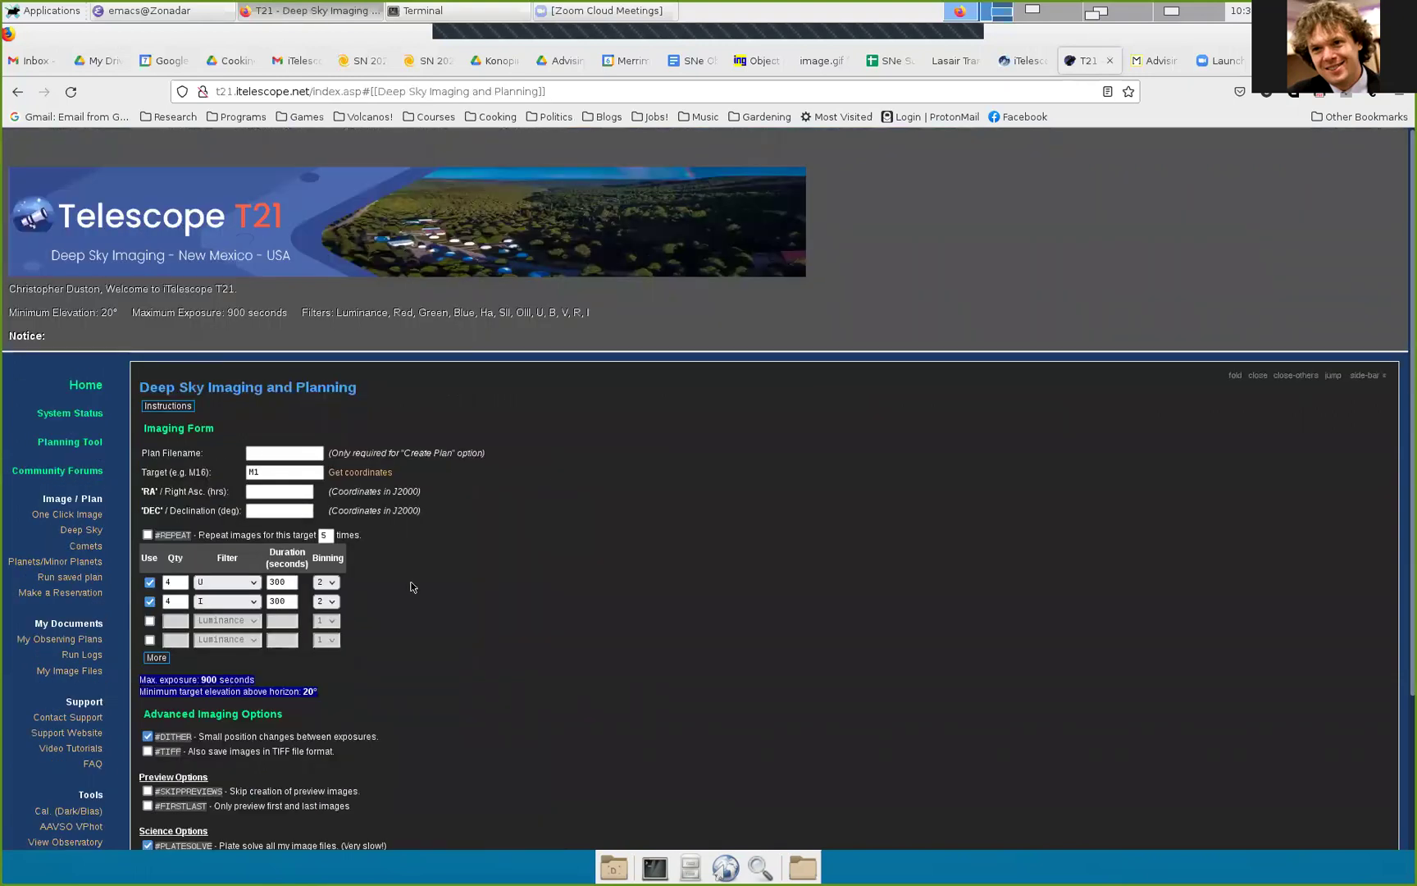
Step: Enter M1 as both the plan filename and the target name on the T21 form
scroll(696, 482, "down", 3)
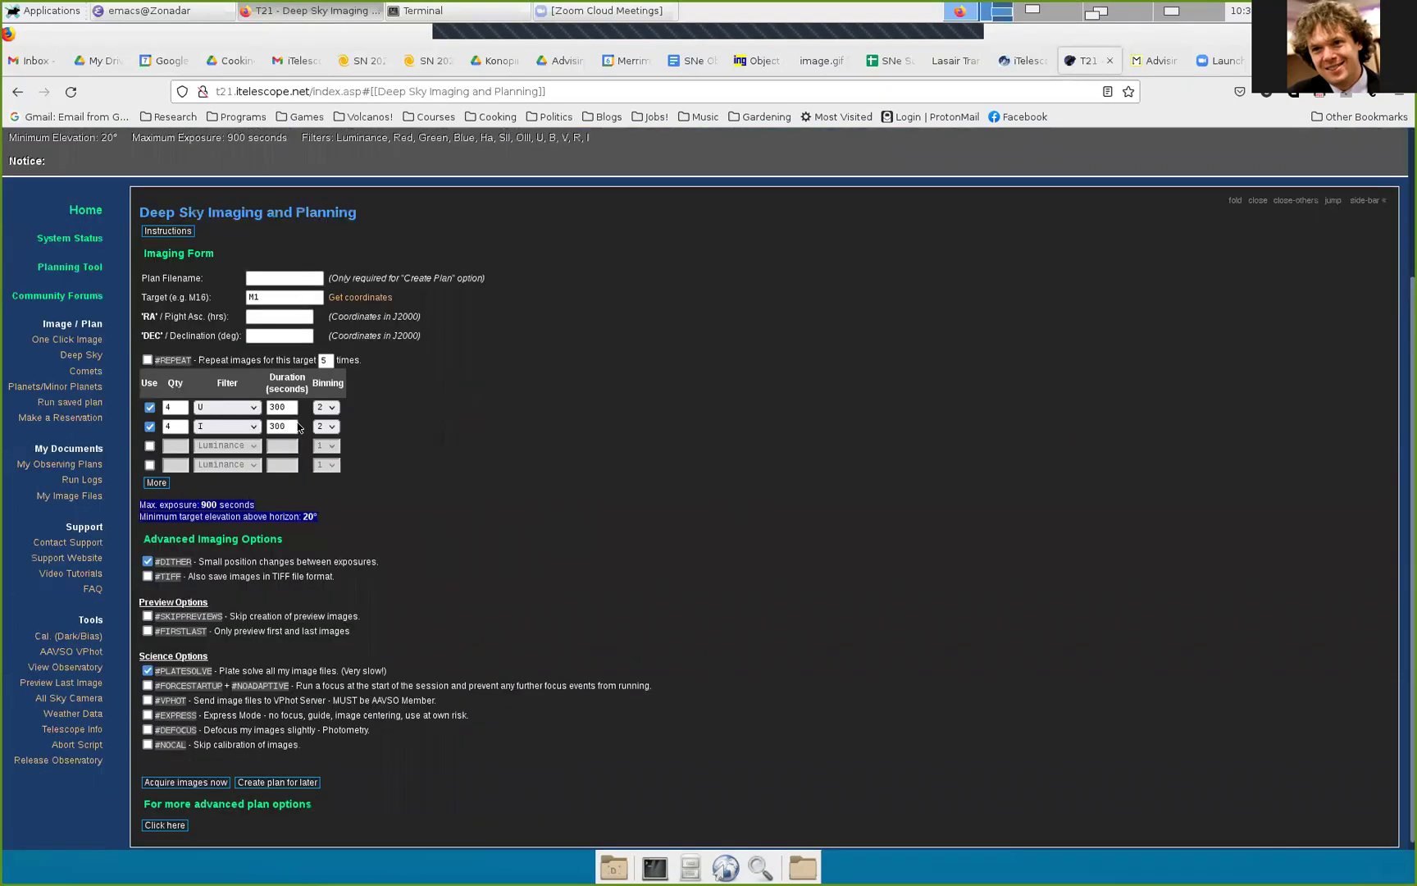
left_click(270, 291)
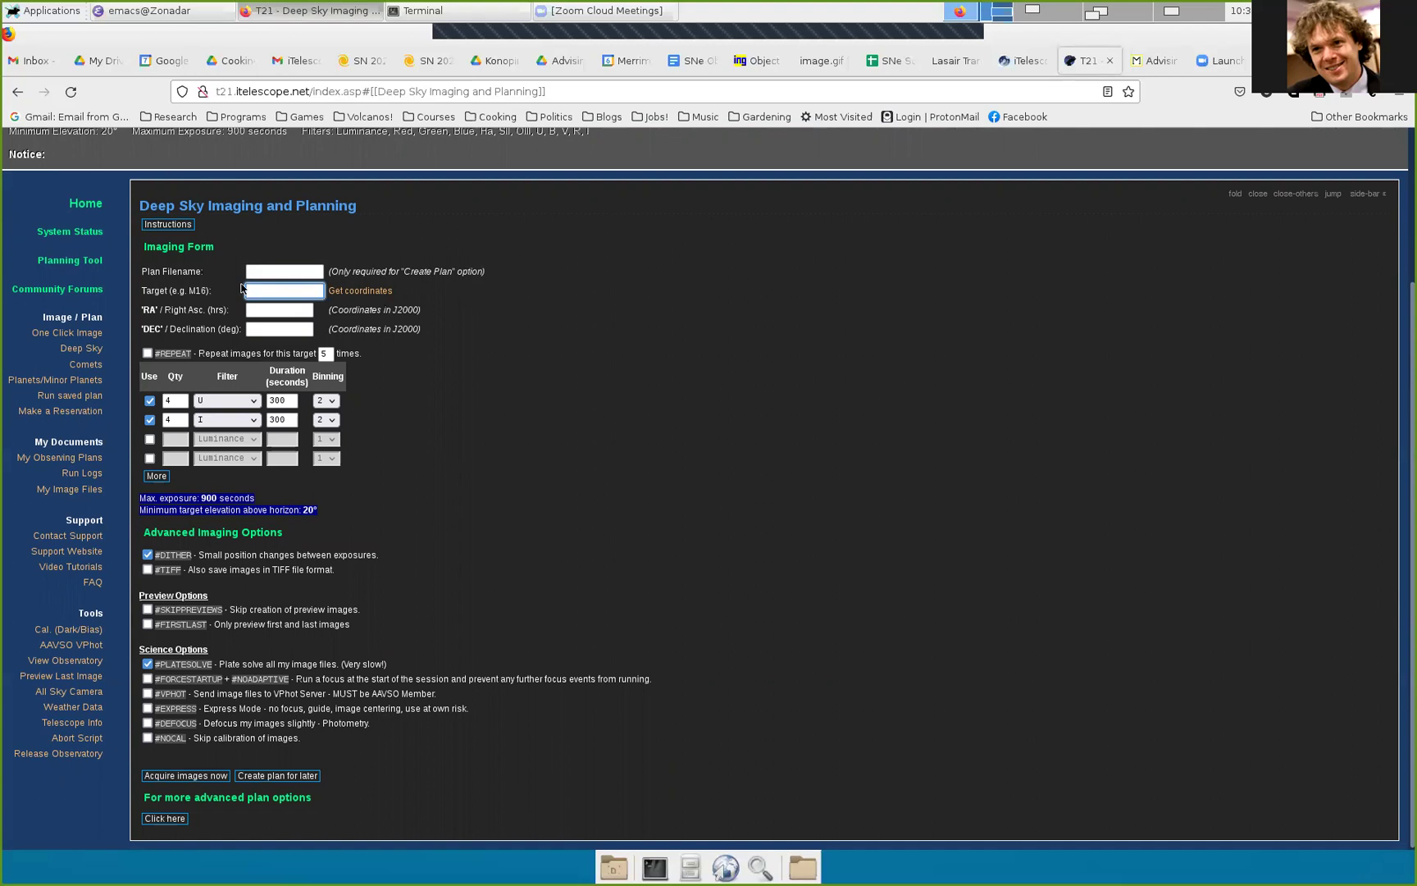
left_click(288, 270)
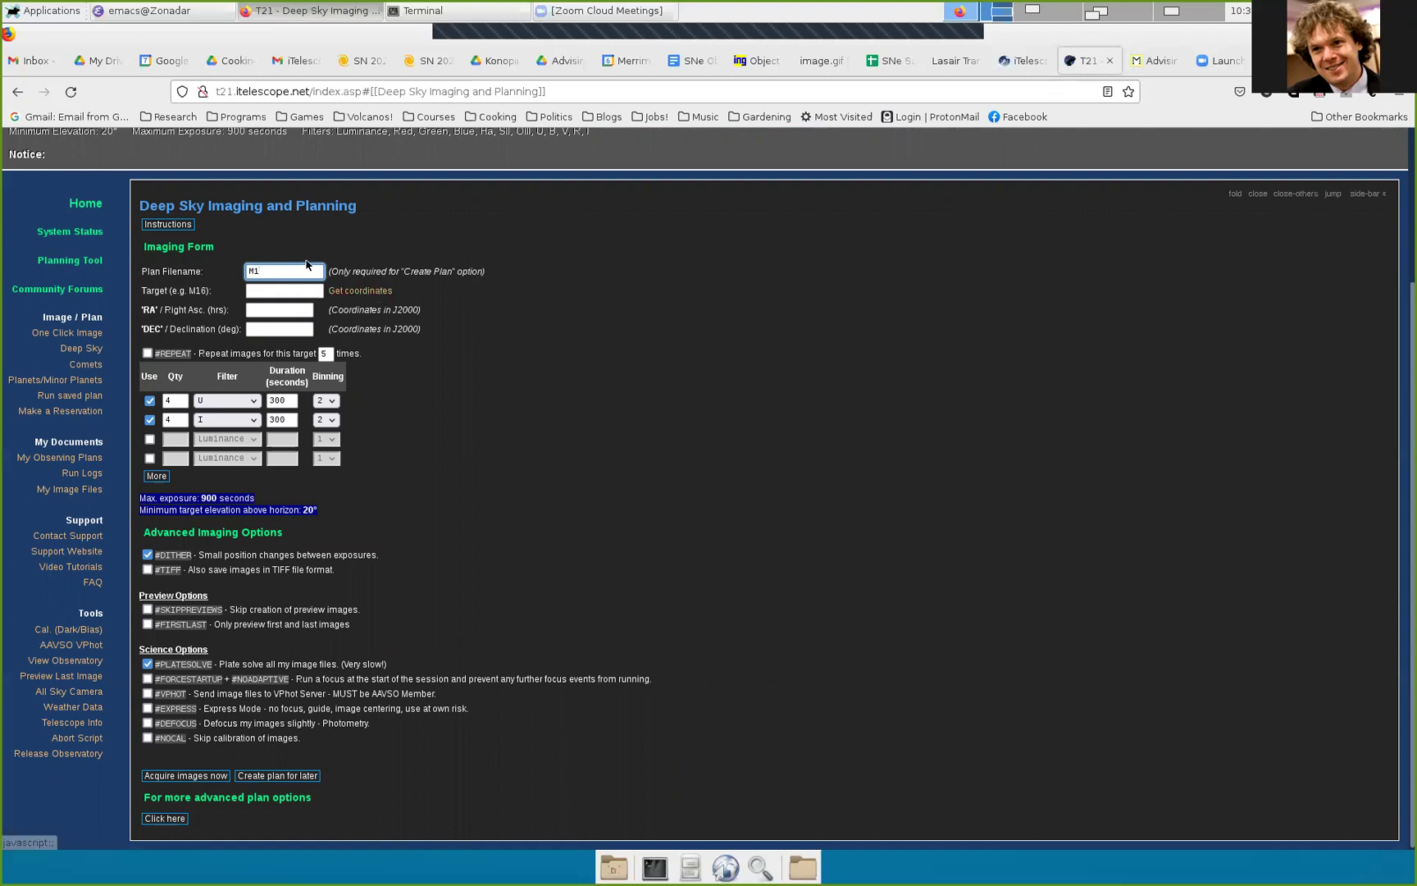
left_click(279, 288)
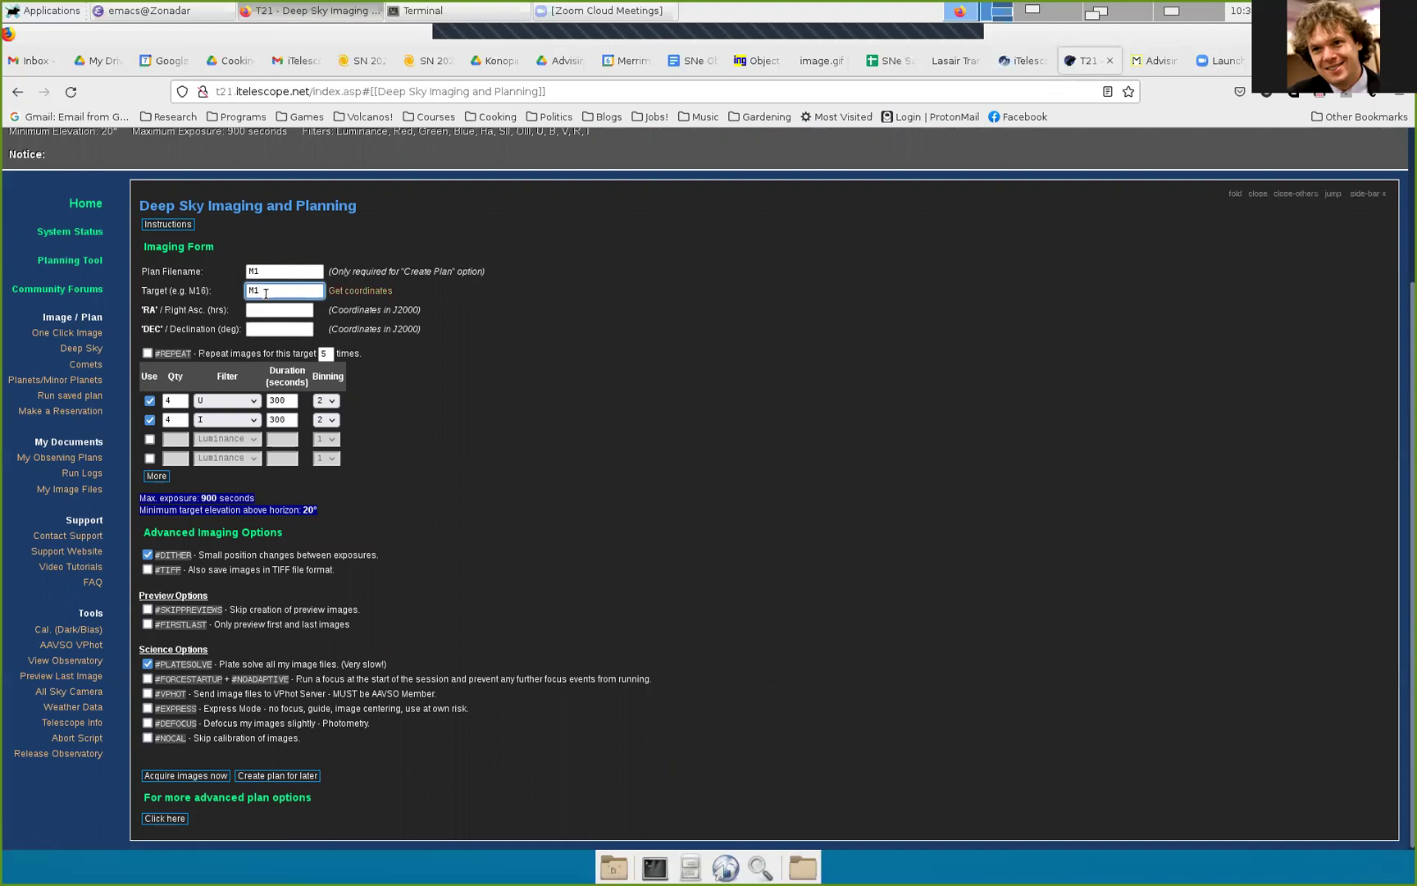
Step: Fill in M1's coordinates via Get coordinates and disable the U and I exposure rows
left_click(370, 291)
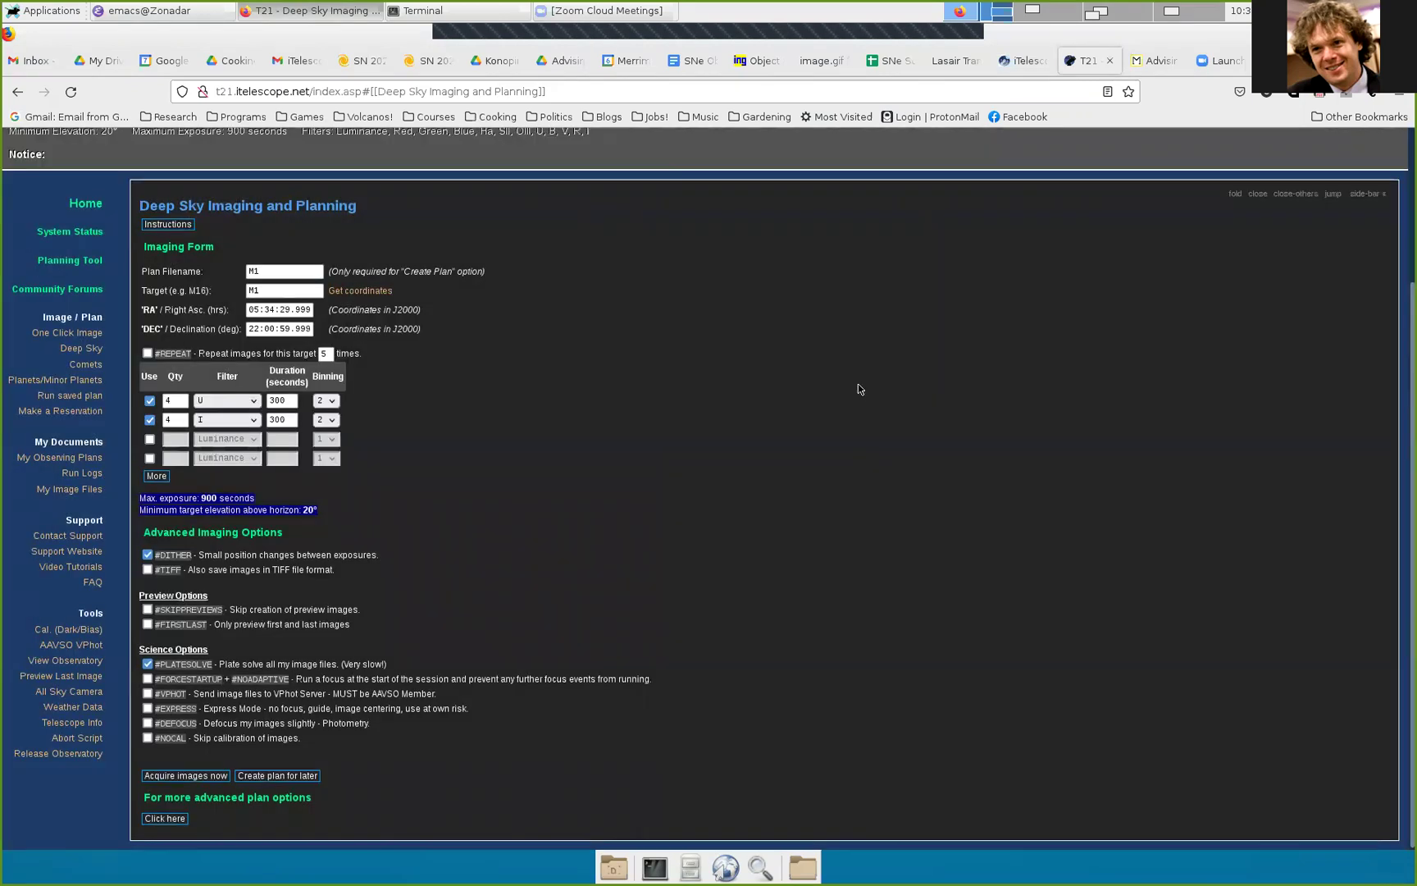
left_click(860, 383)
left_click(151, 401)
left_click(150, 420)
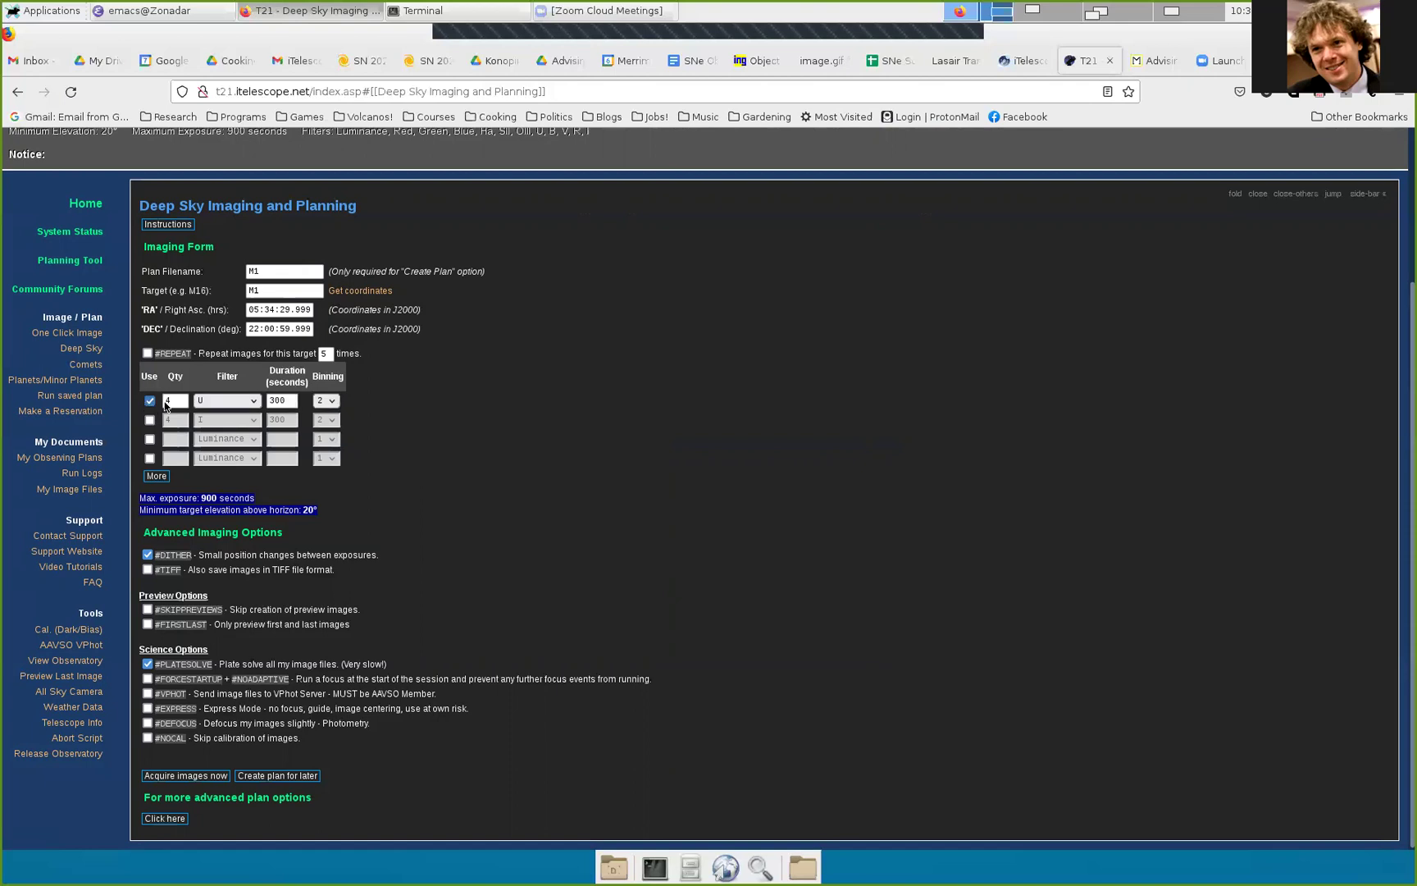
Step: Set the first exposure row to quantity 1 with the Red filter
left_click(178, 403)
key("BackSpace")
type("1")
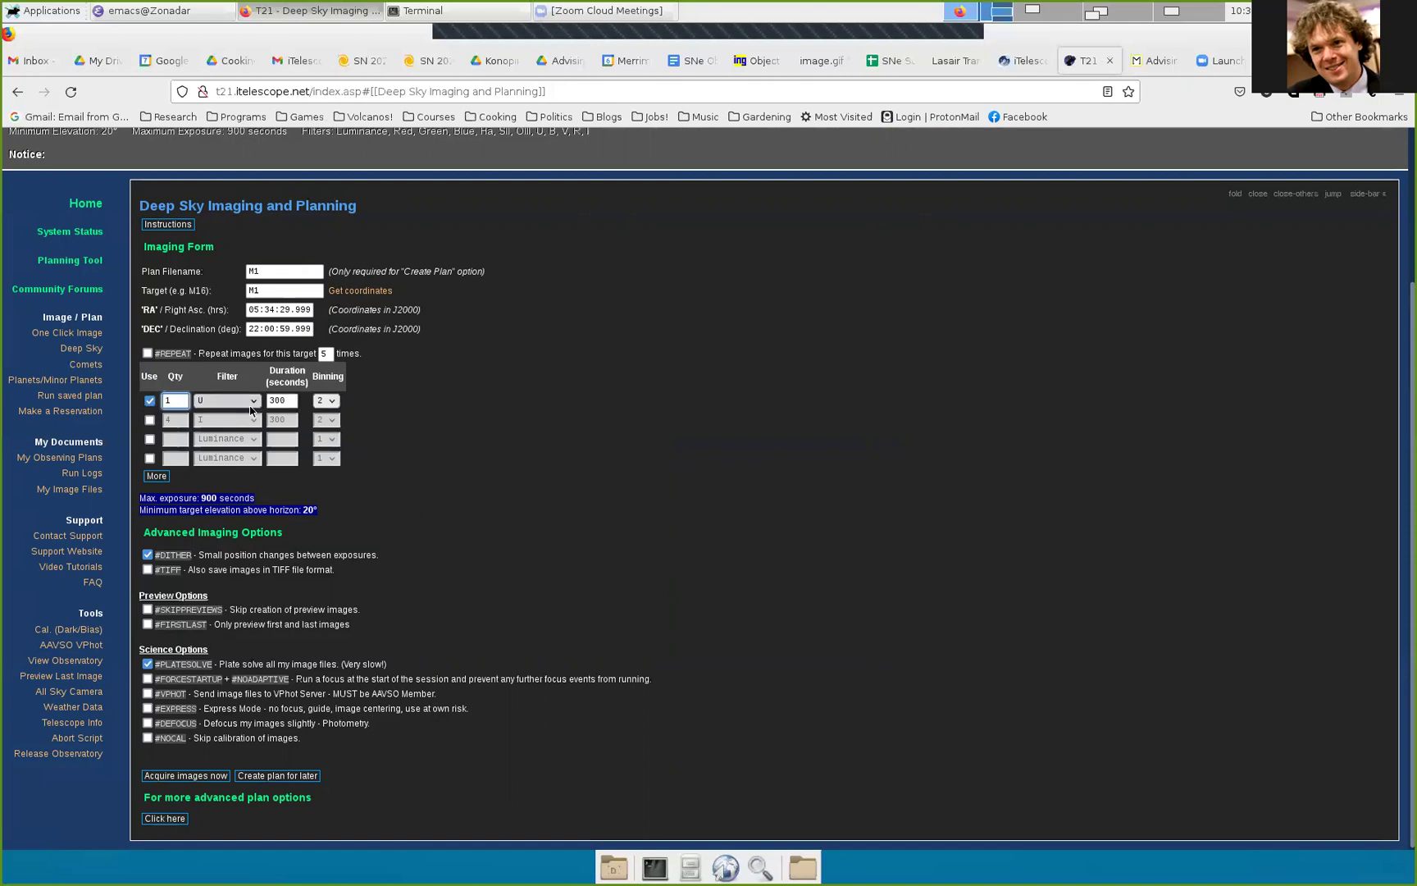
left_click(251, 410)
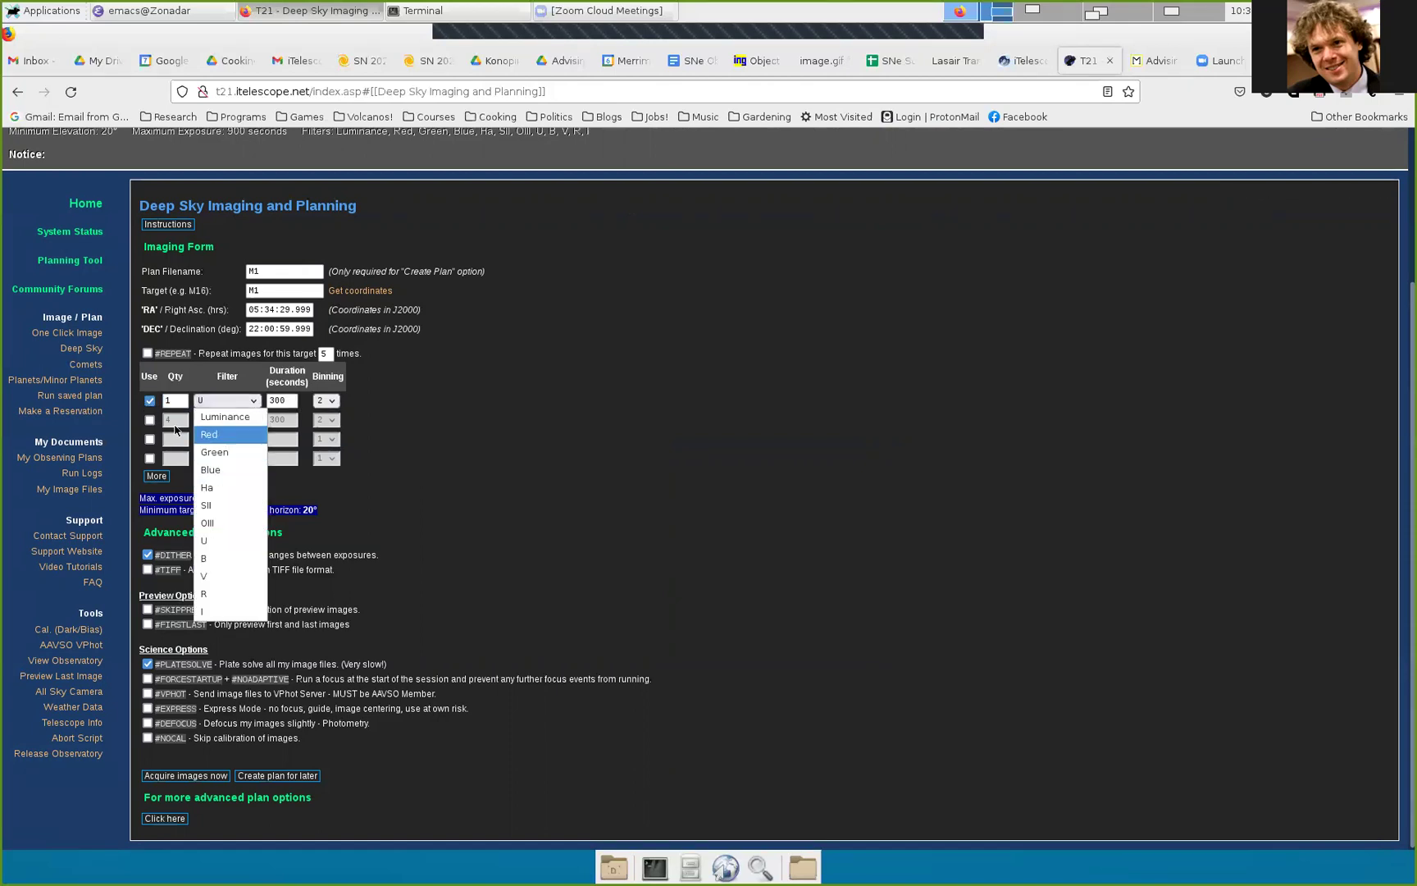
key("Return")
Step: Enable the second and third rows at quantity 1 with Green and Blue filters
left_click(150, 419)
left_click(175, 419)
key("BackSpace")
type("1")
left_click(211, 419)
left_click(226, 469)
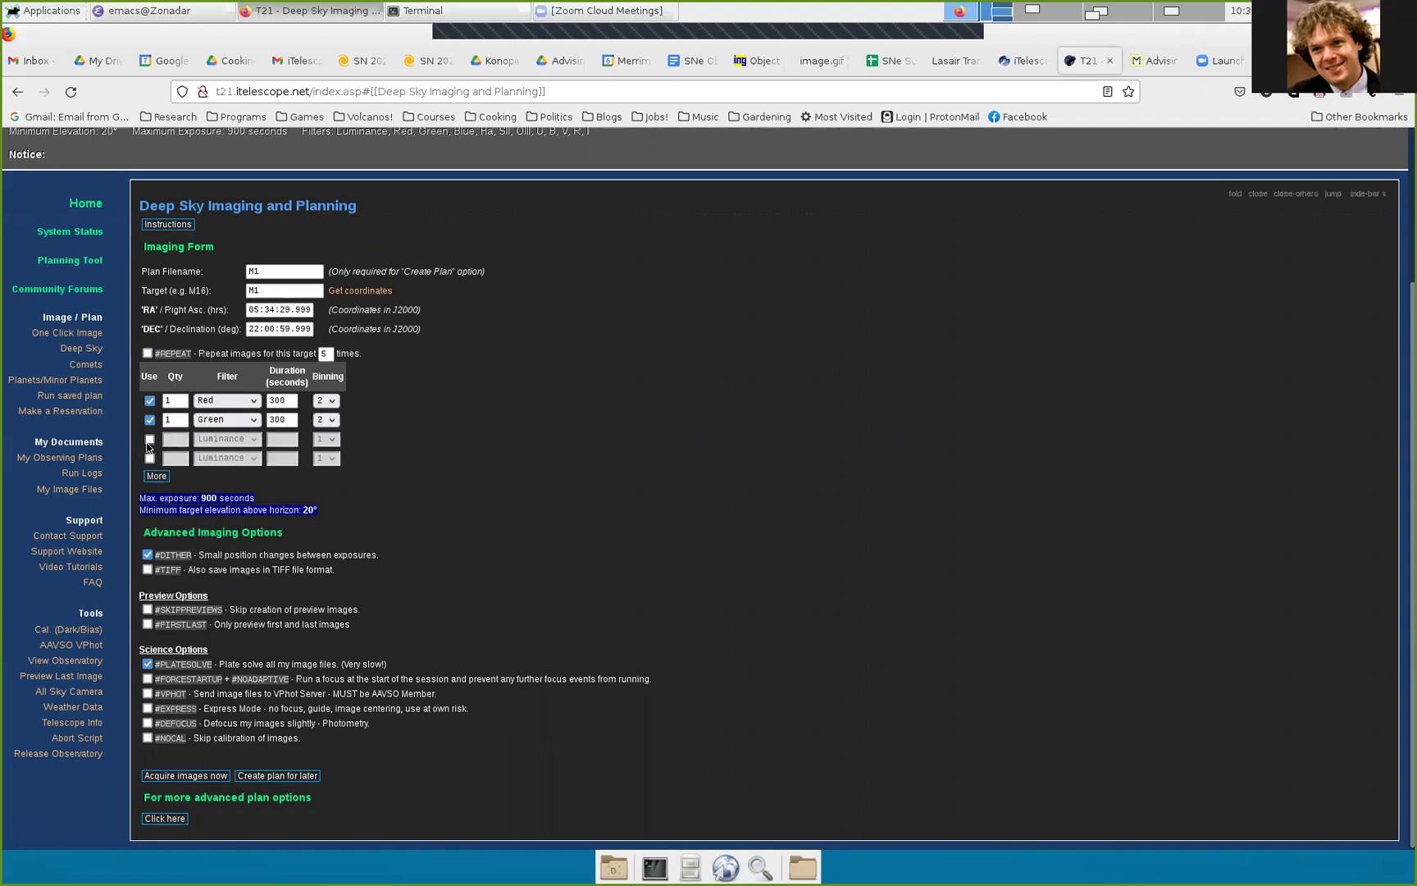
left_click(150, 439)
left_click(176, 439)
key("BackSpace")
type("1")
left_click(228, 439)
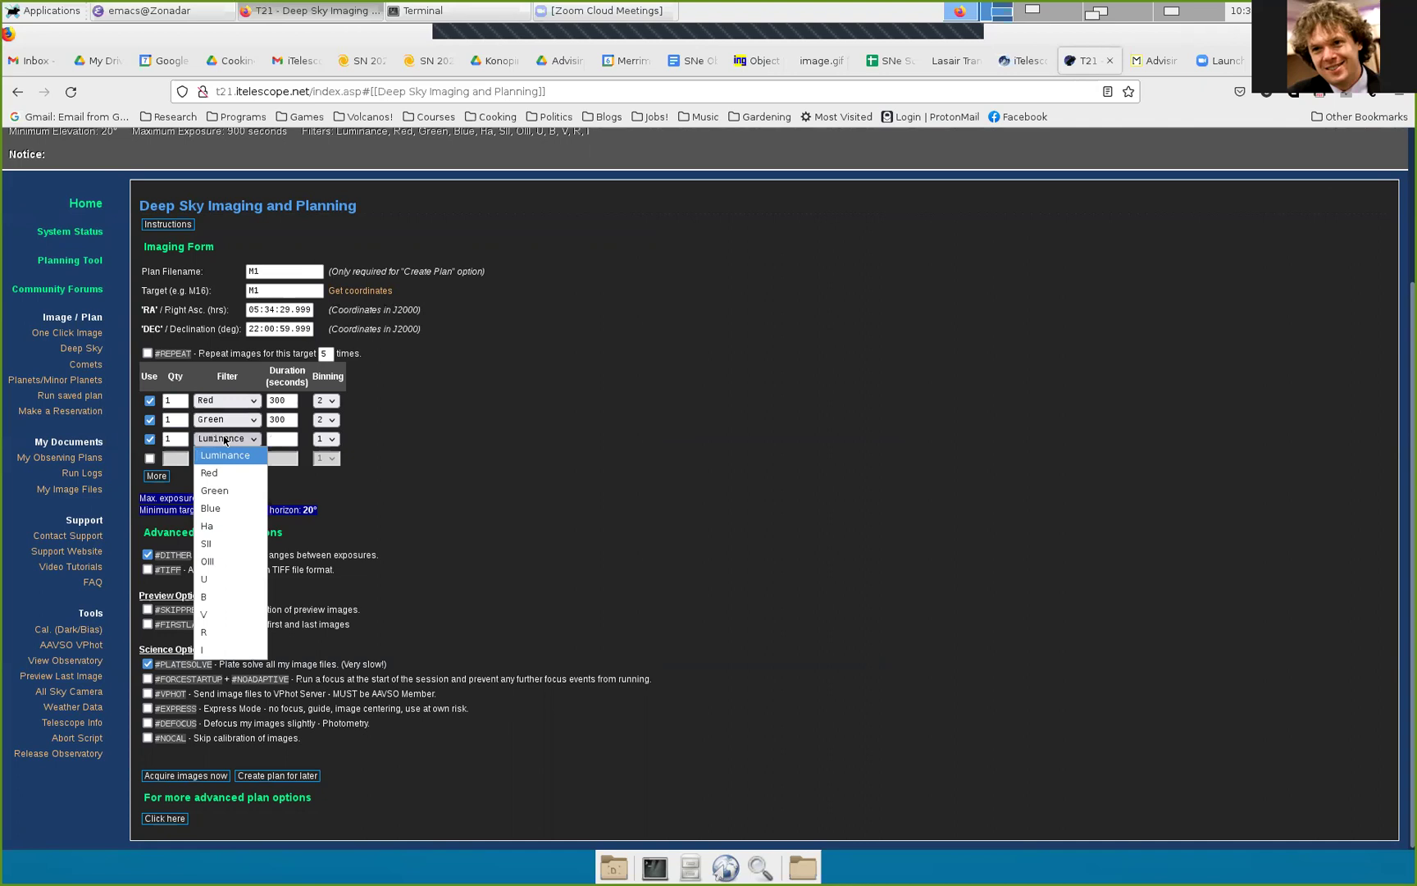
left_click(225, 509)
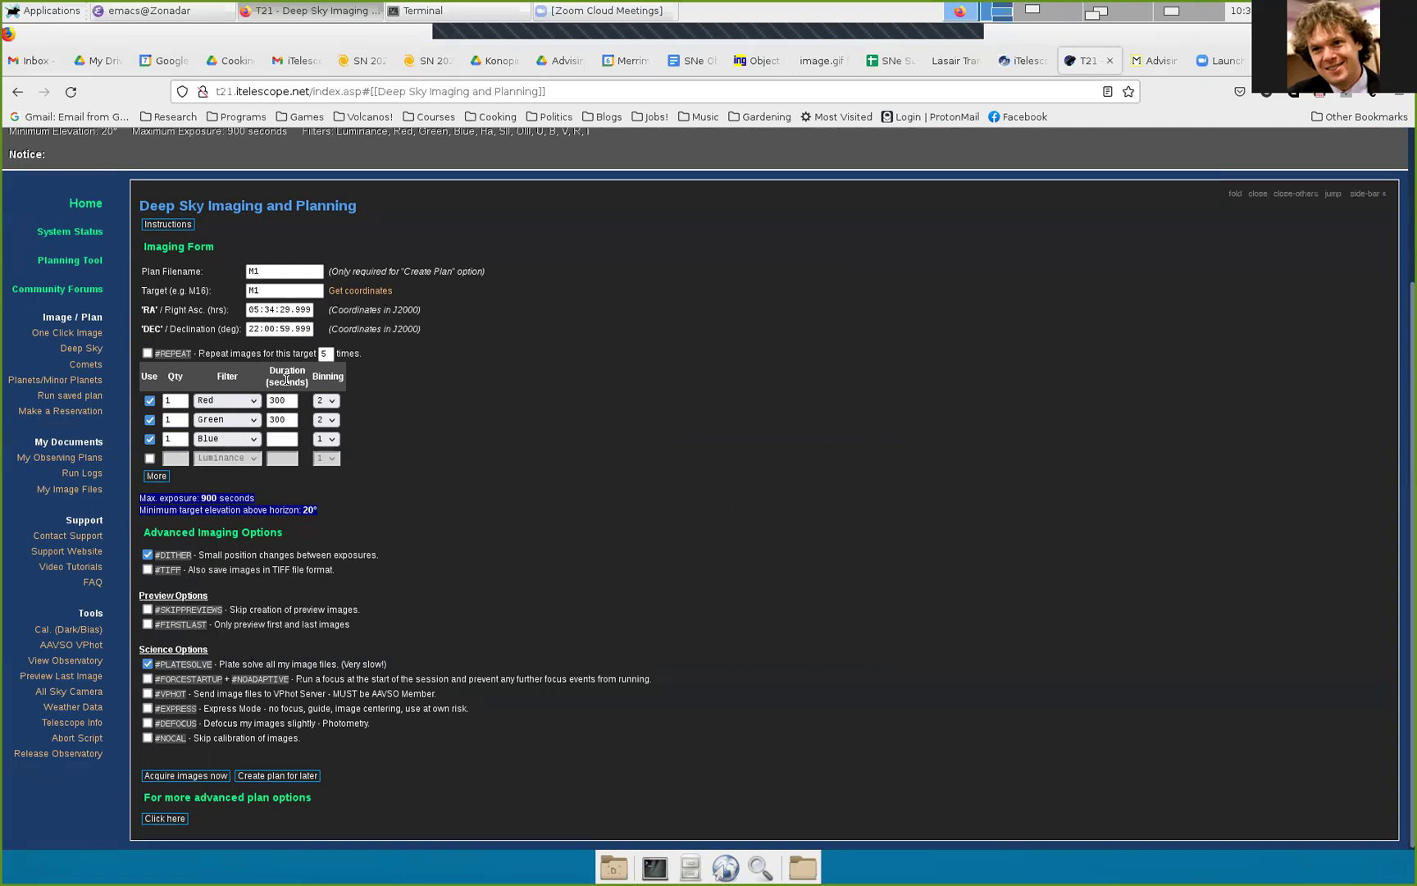
Step: Set the Red, Green and Blue exposure durations to 120 seconds each
left_click_drag(293, 400, 267, 401)
left_click(288, 401)
double_click(288, 401)
type("60")
double_click(279, 419)
double_click(277, 400)
type("120")
double_click(275, 418)
type("120")
left_click(281, 439)
type("120")
left_click(375, 417)
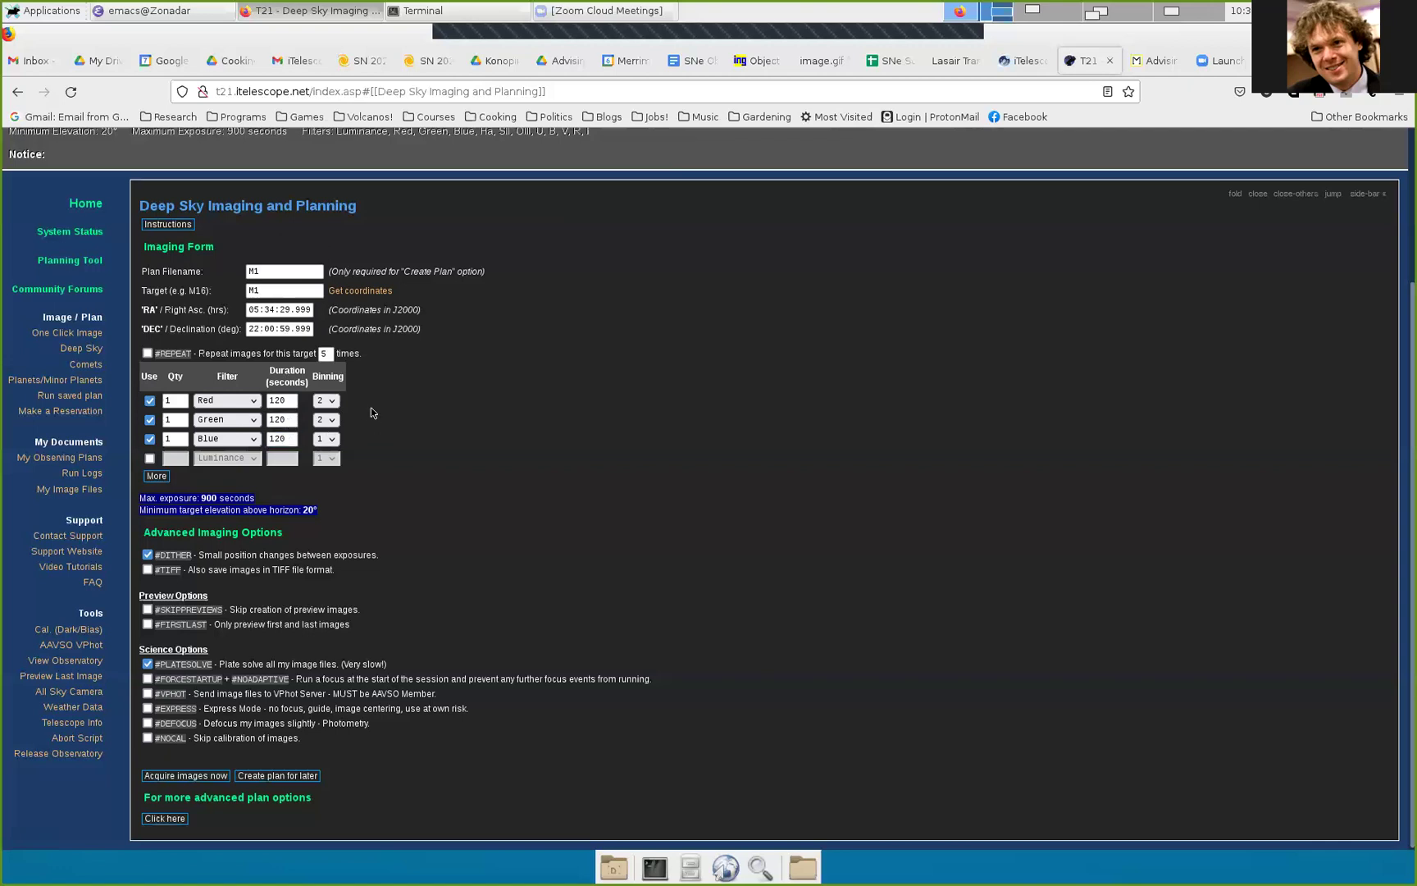
Step: Set the Red, Green and Blue exposure quantities to 2 each
double_click(176, 400)
type("2")
left_click(167, 419)
type("2")
double_click(166, 438)
type("2")
Step: Set Red and Green binning to 1, then add a filter row and disable its Luminance entry
left_click(325, 400)
left_click(326, 418)
left_click(328, 419)
left_click(331, 436)
left_click(327, 401)
left_click(326, 433)
left_click(326, 400)
left_click(326, 414)
left_click(156, 476)
left_click(149, 478)
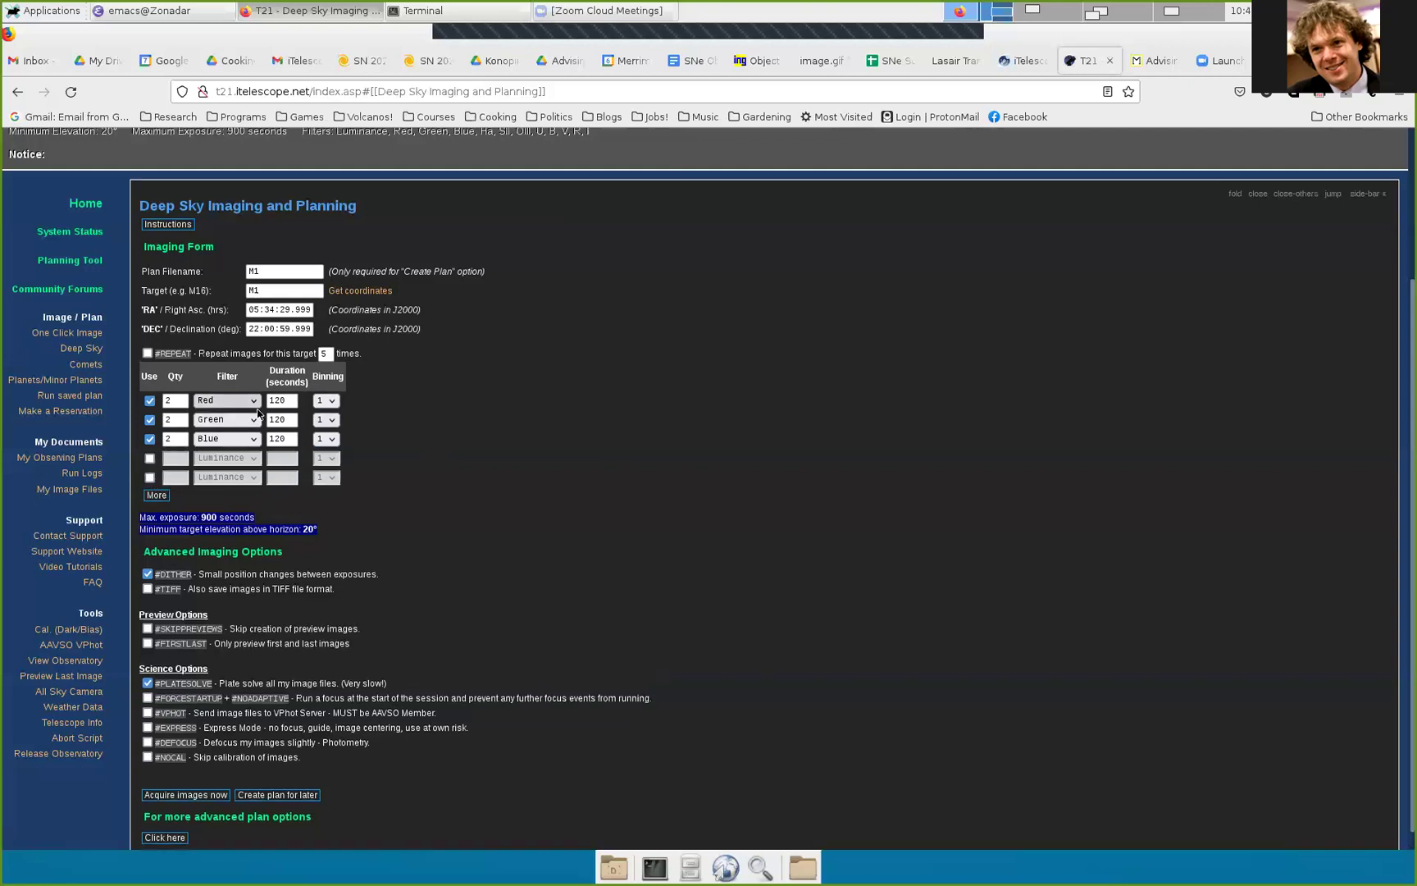
scroll(535, 437, "down", 1)
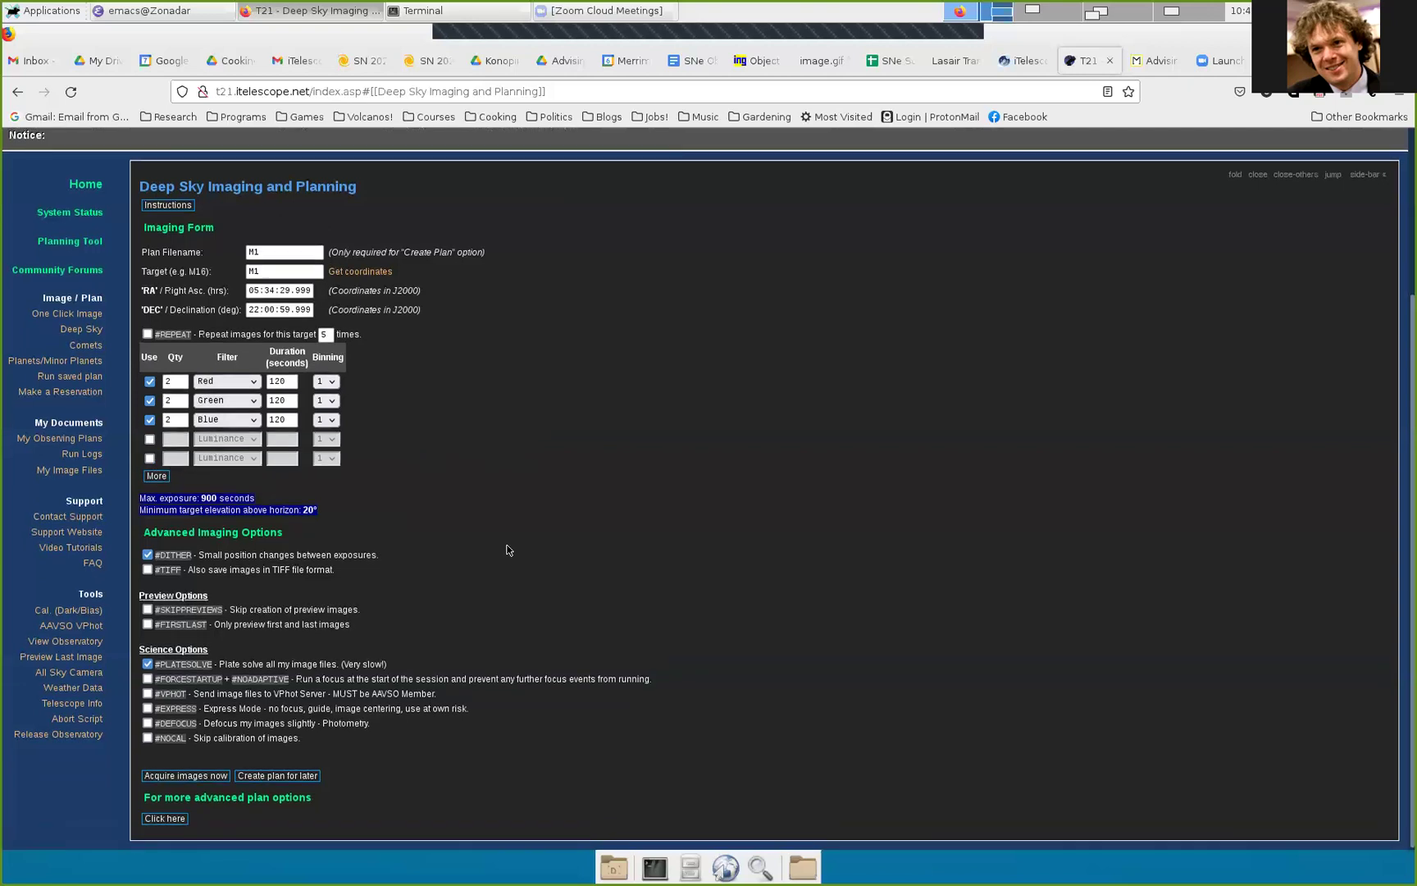
left_click(148, 555)
left_click(148, 665)
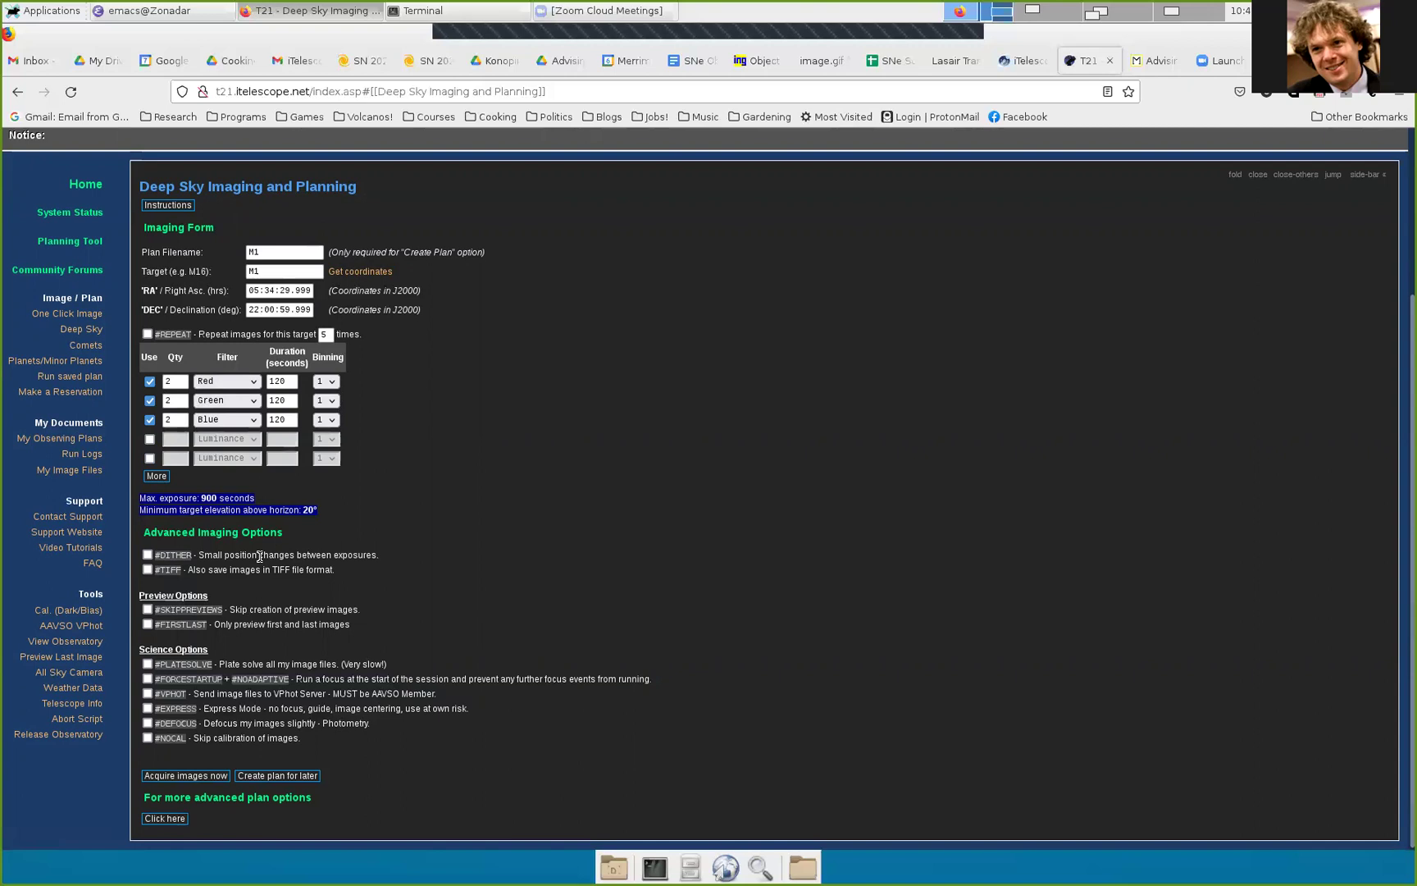
left_click(148, 555)
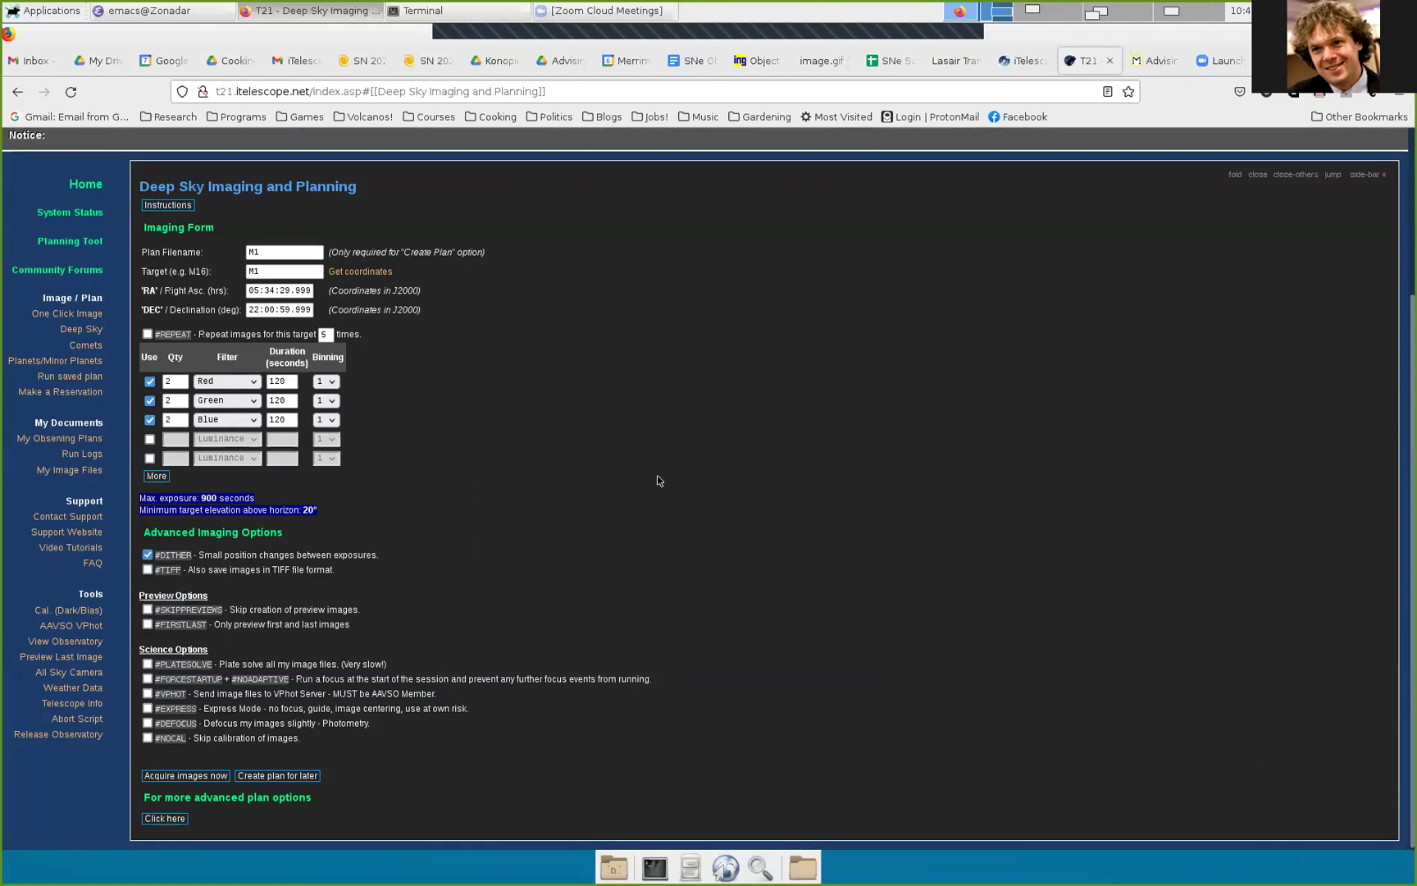
left_click(148, 664)
mouse_move(361, 667)
left_mouse_down()
mouse_move(386, 665)
mouse_move(343, 665)
left_mouse_up()
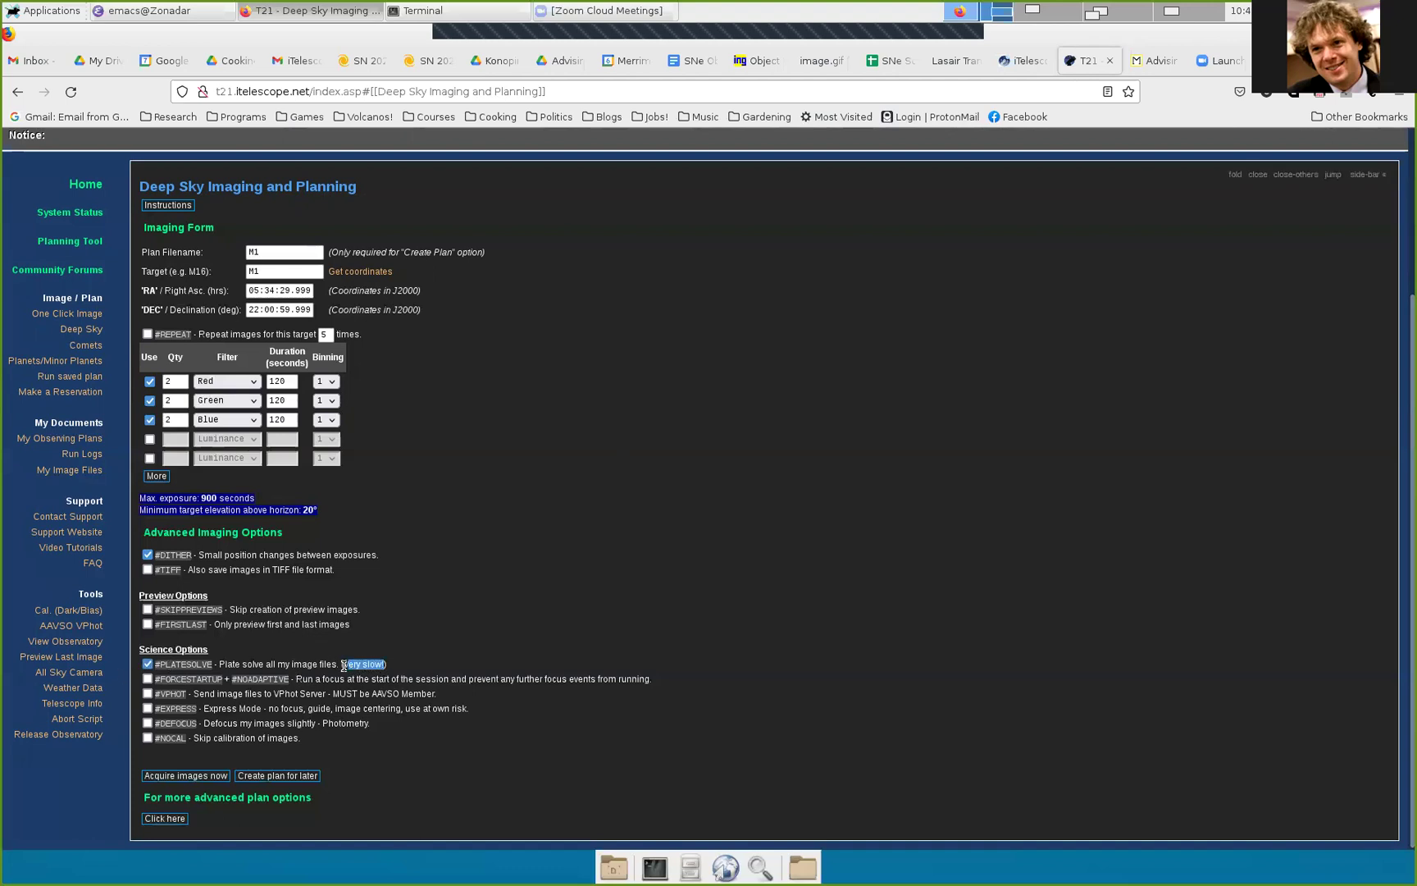
left_click(382, 617)
Step: Save the form as plan M1.txt for later and return to T21's reservation calendar
left_click(282, 777)
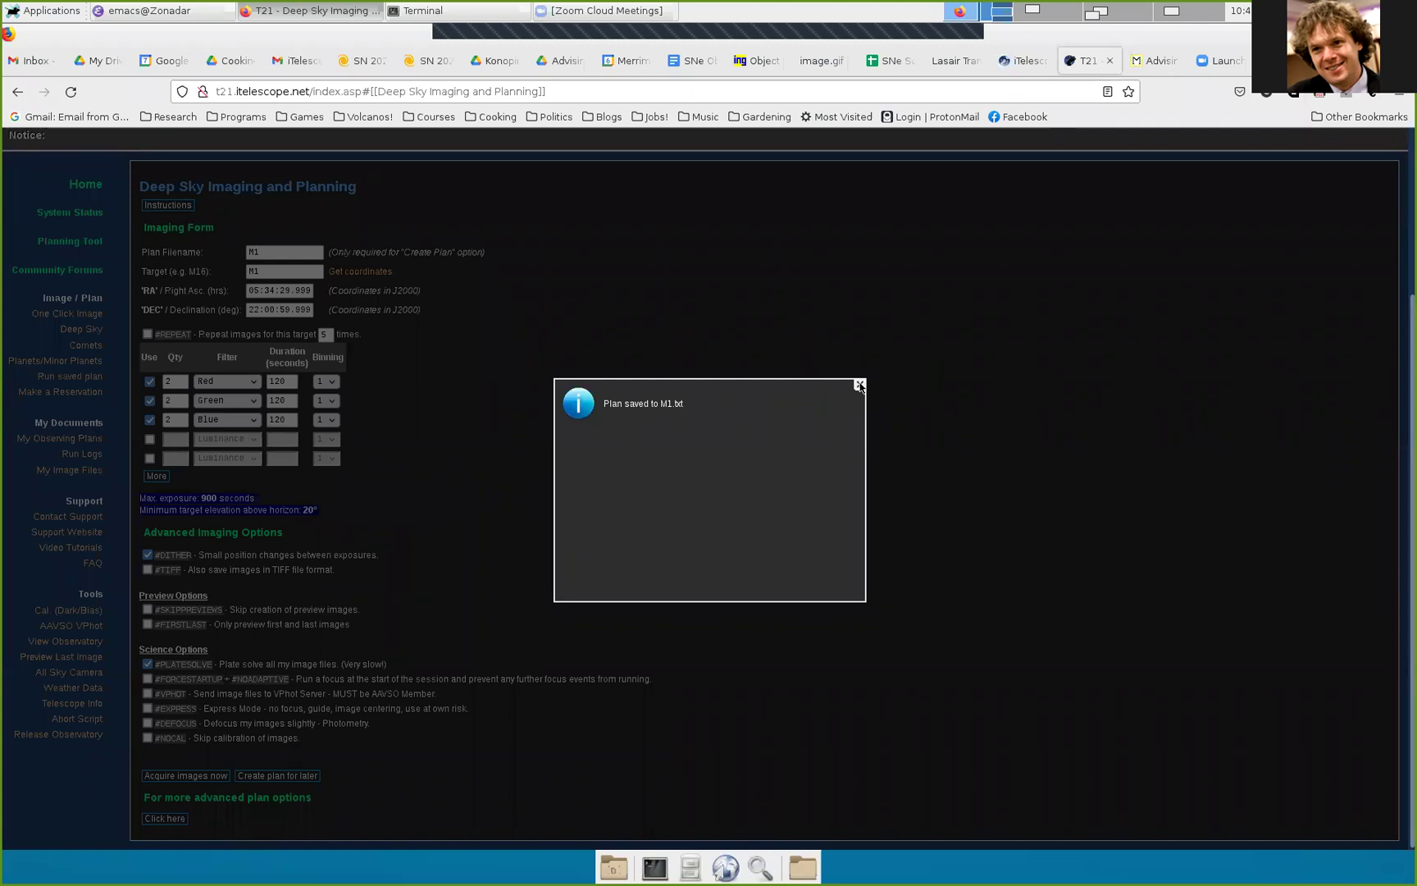
left_click(860, 384)
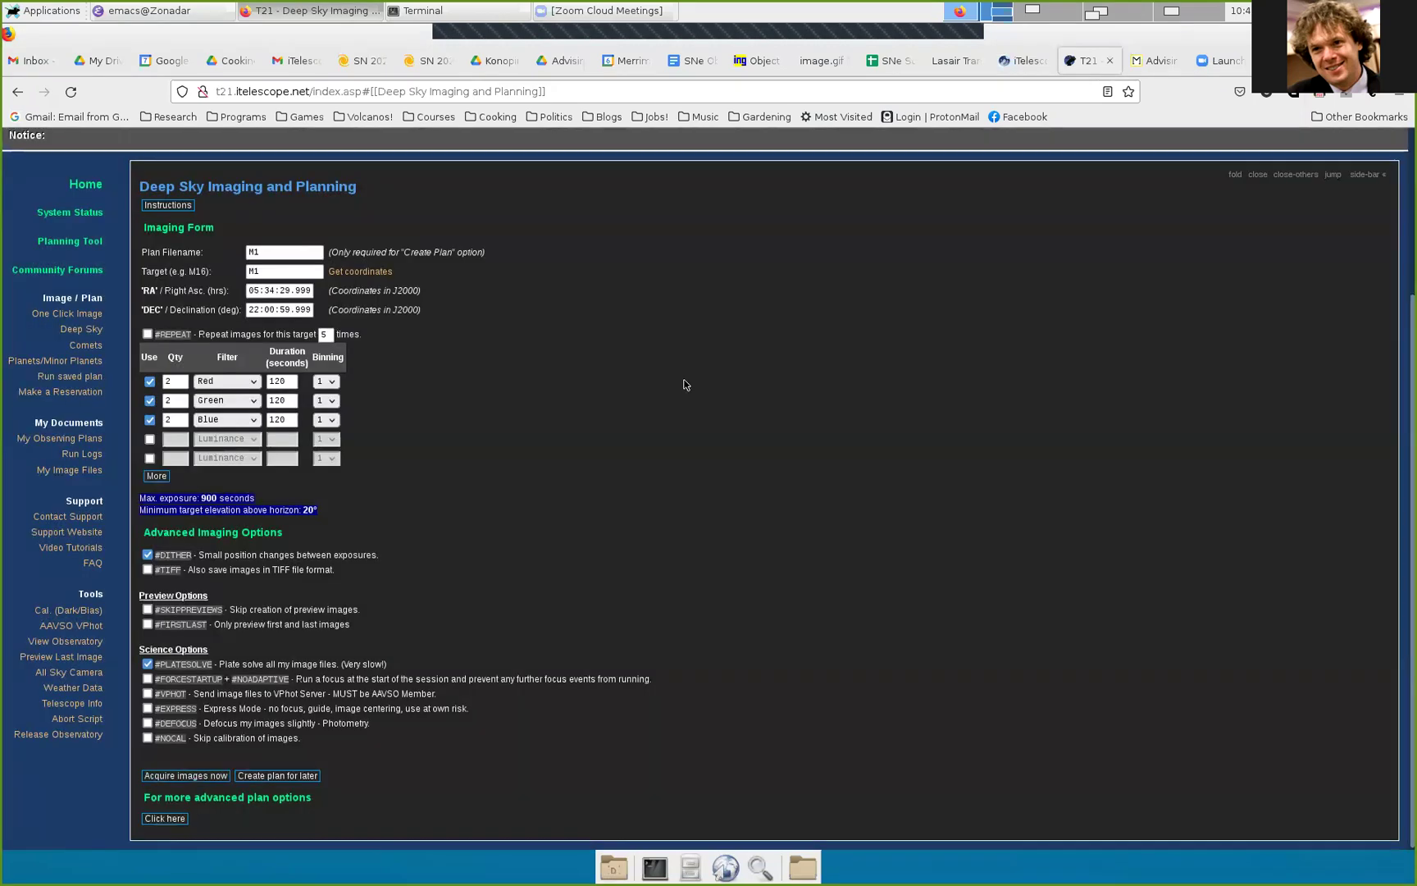
left_click(82, 392)
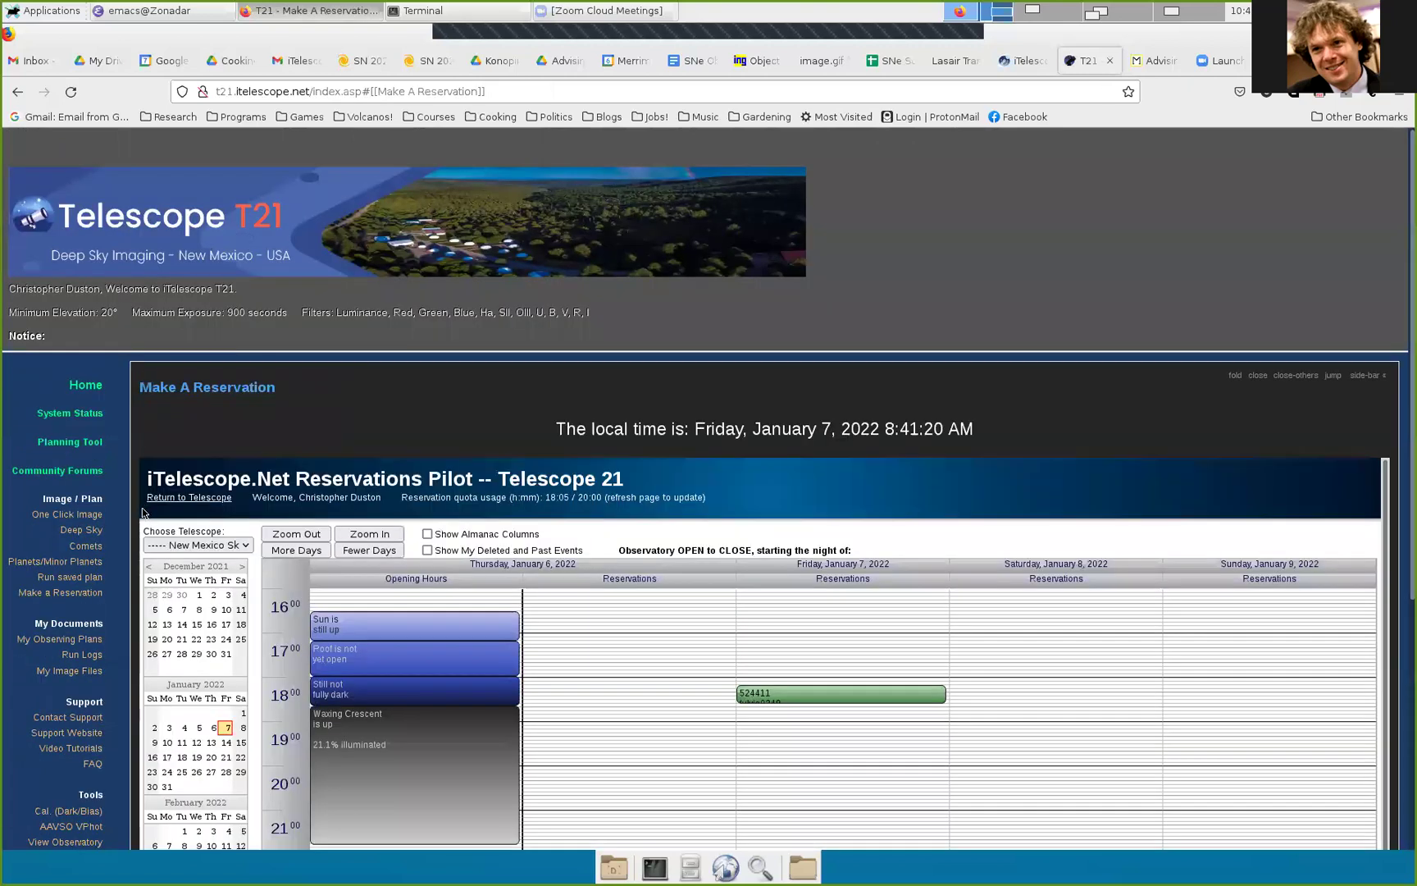
Step: Select the 22:00–23:00 slot on Saturday 8 January 2022 in T21's calendar
scroll(135, 516, "down", 5)
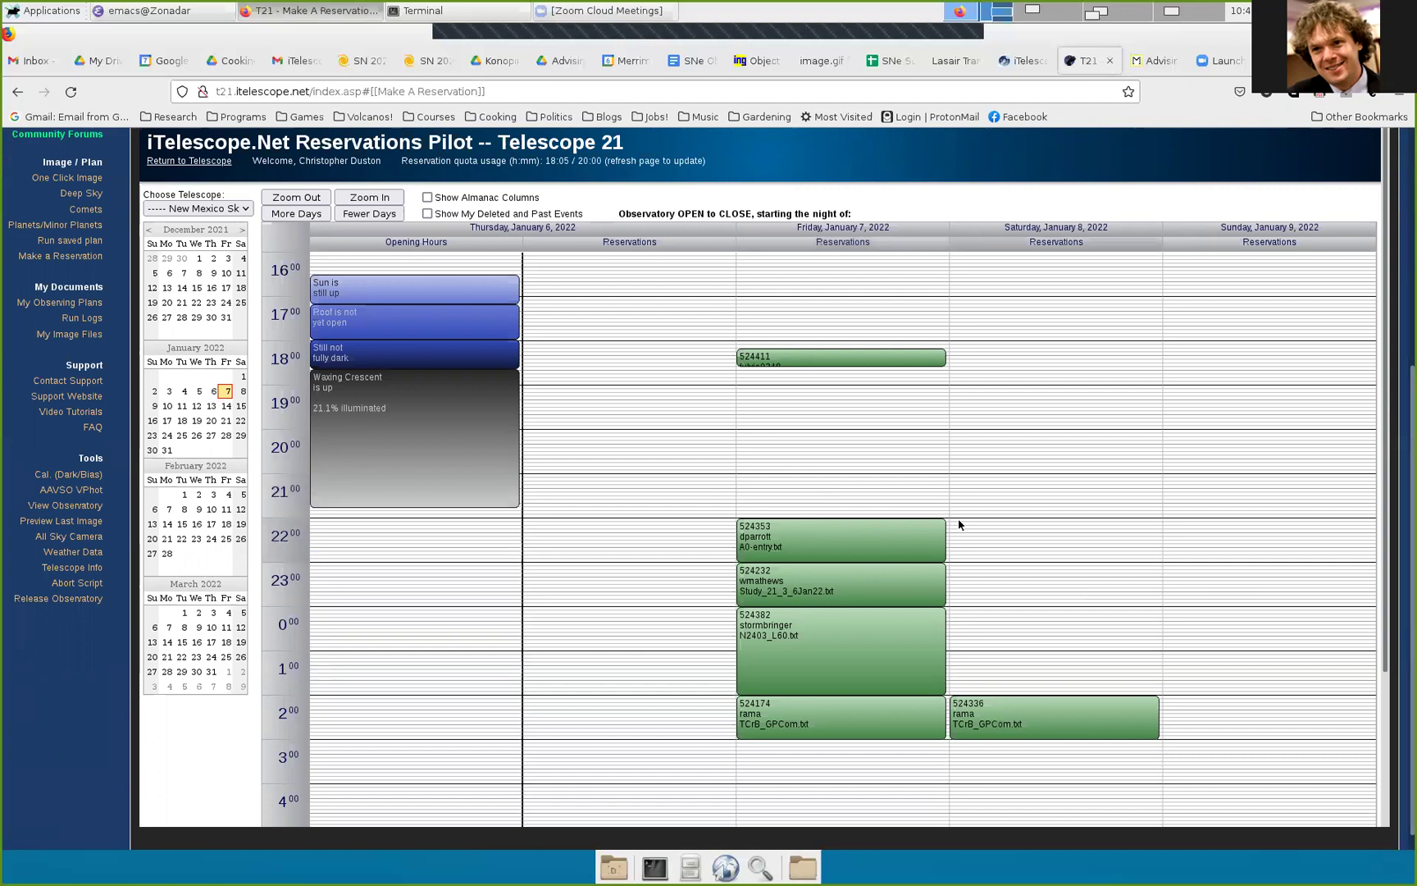
left_click_drag(959, 525, 969, 564)
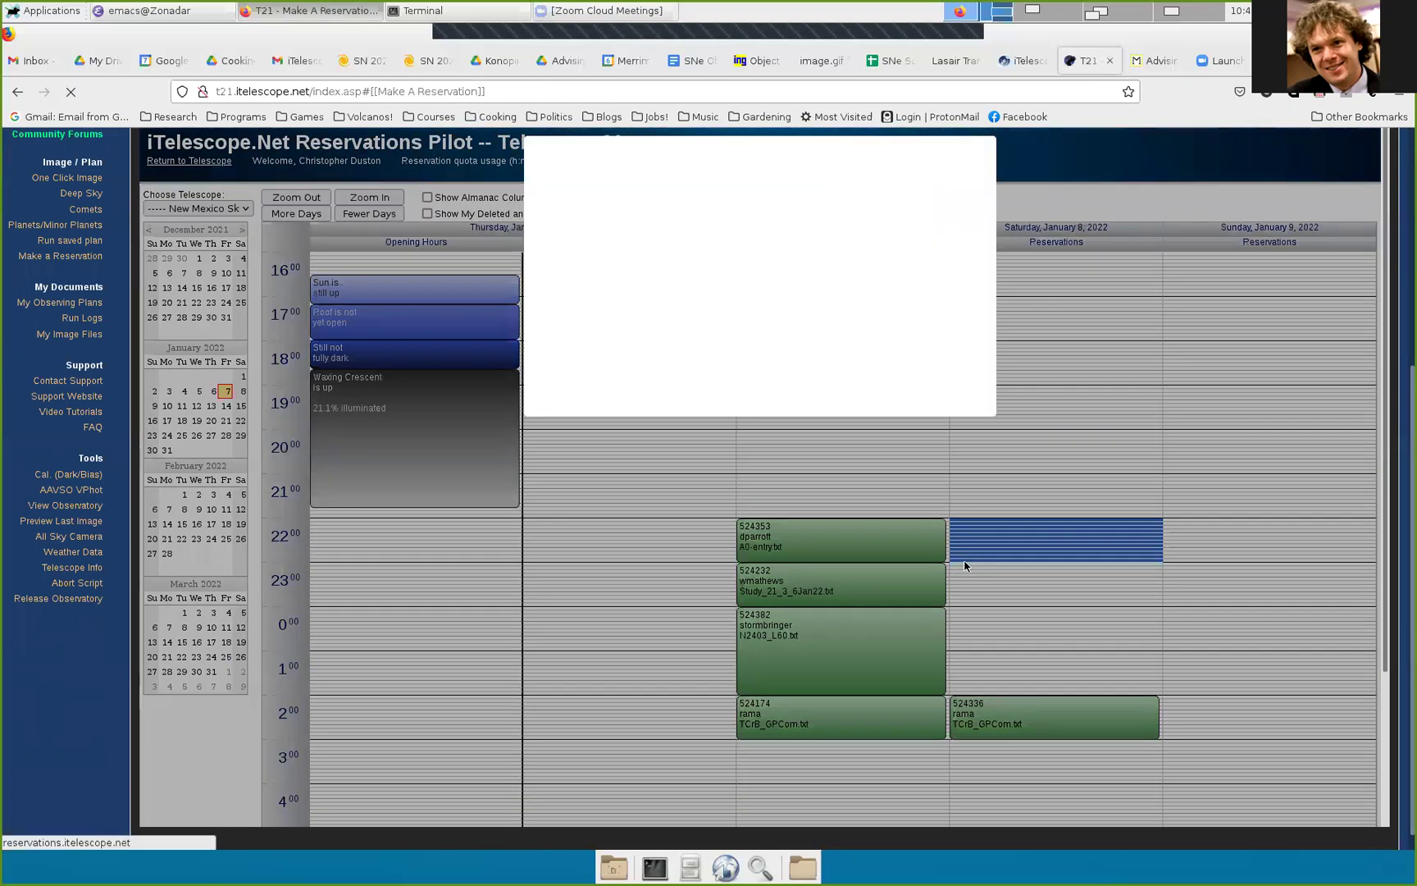
scroll(981, 587, "down", 2)
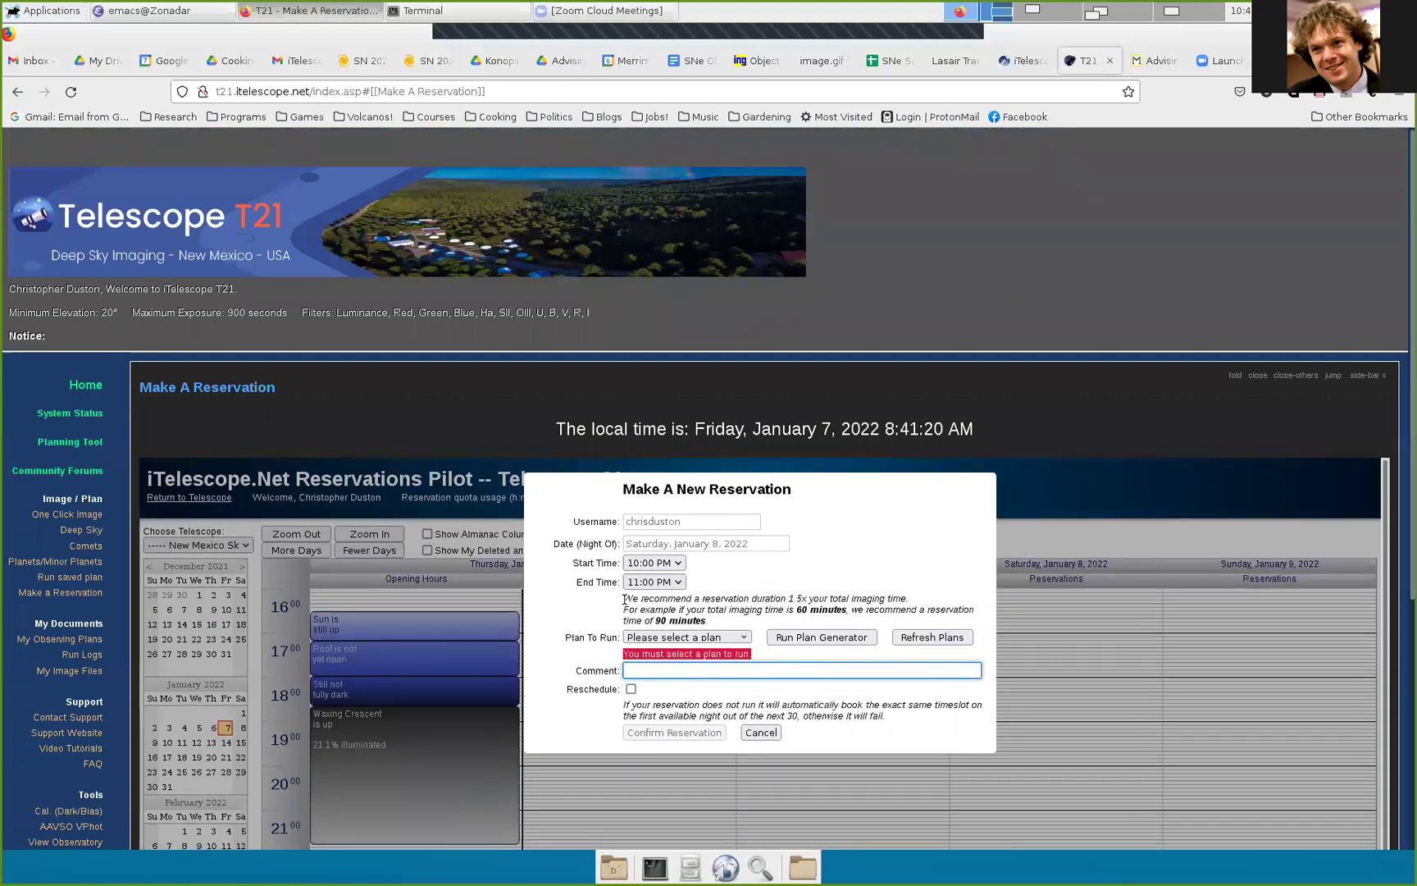
Step: Set the reservation start time to 10:30 PM
left_click_drag(625, 597, 901, 595)
left_click(900, 593)
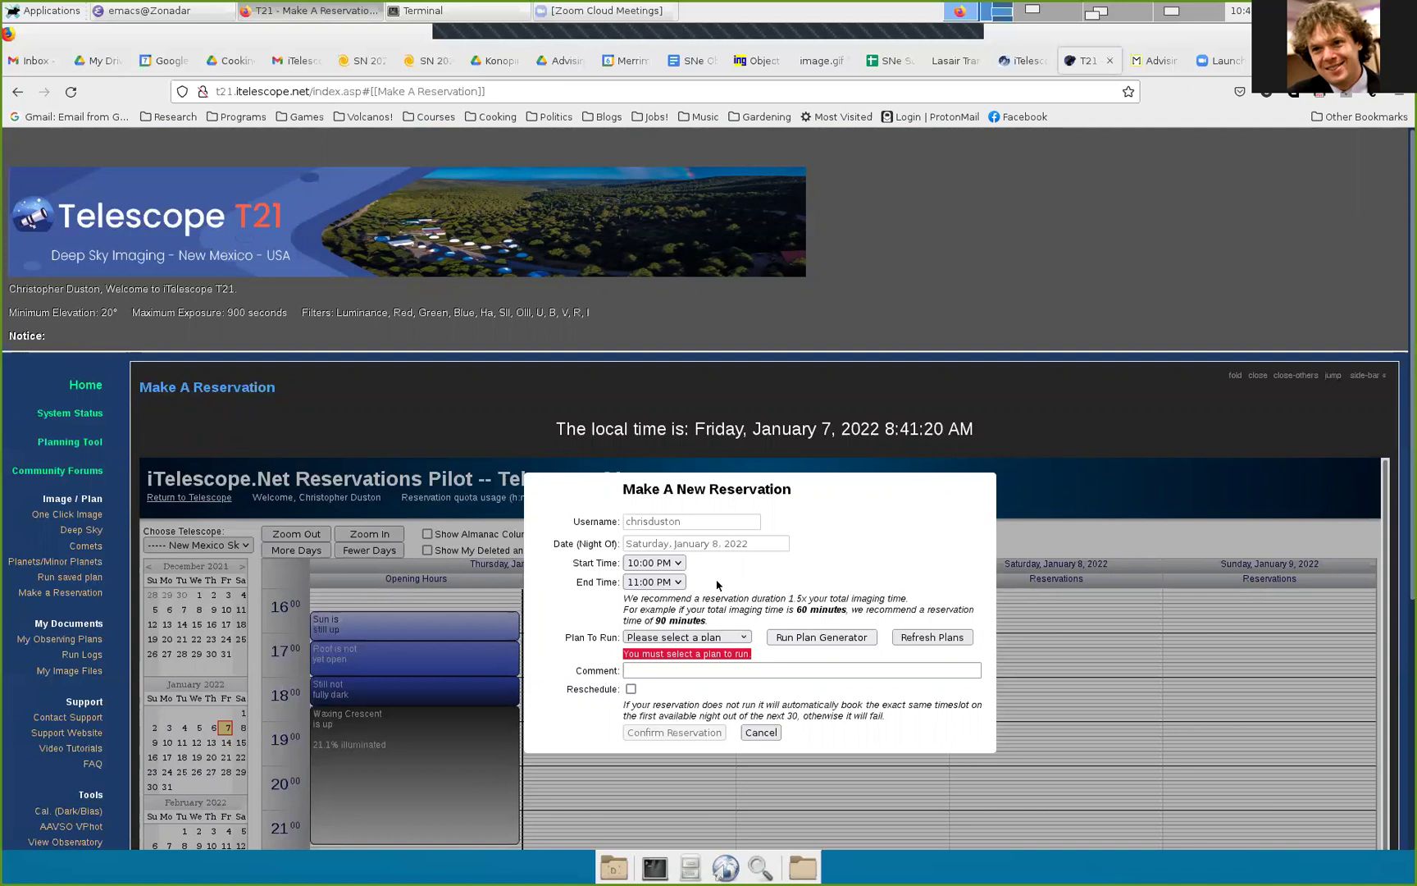
left_click(681, 566)
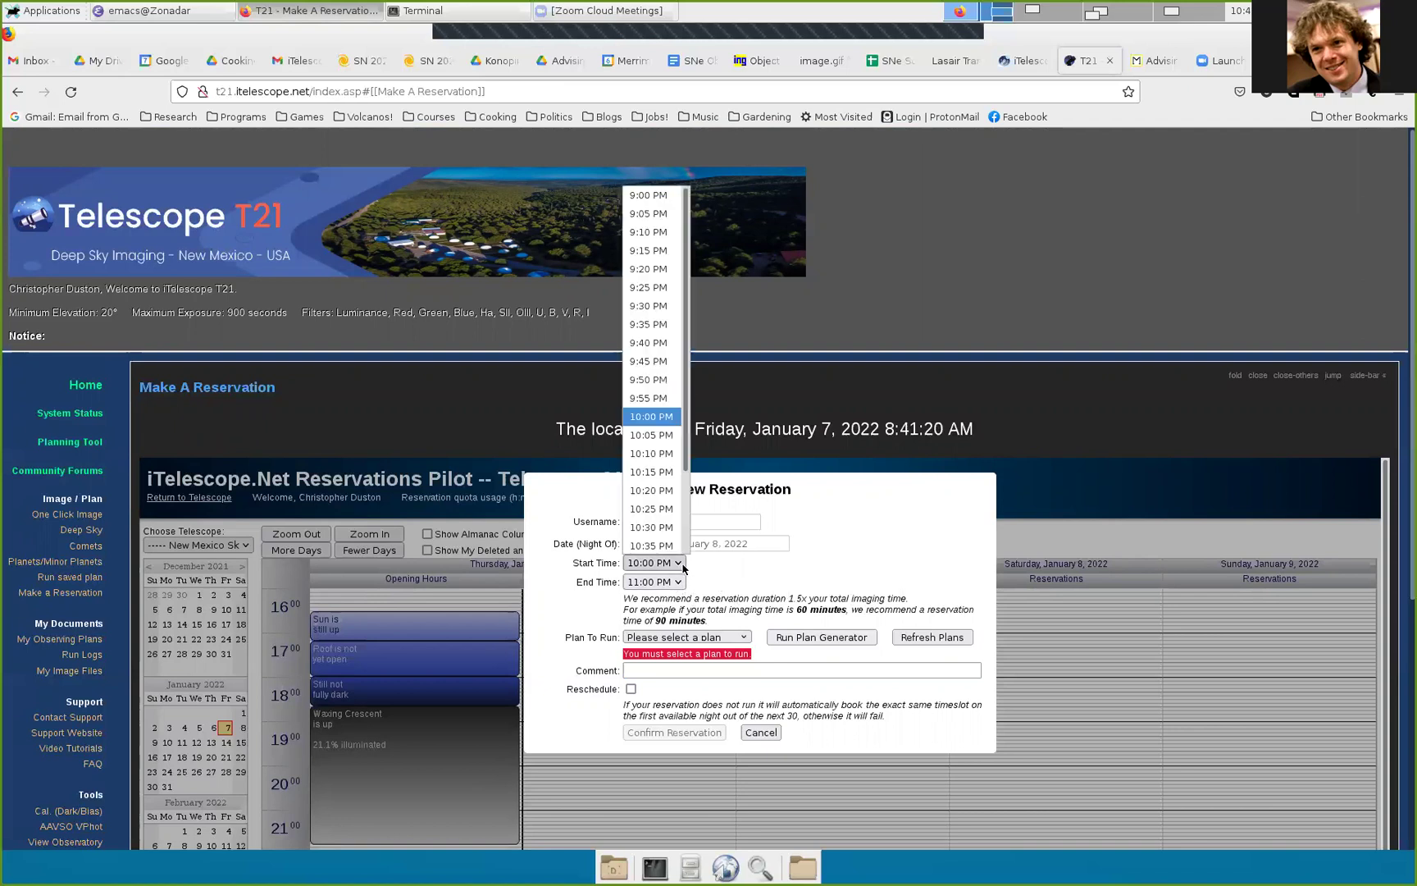
left_click(660, 528)
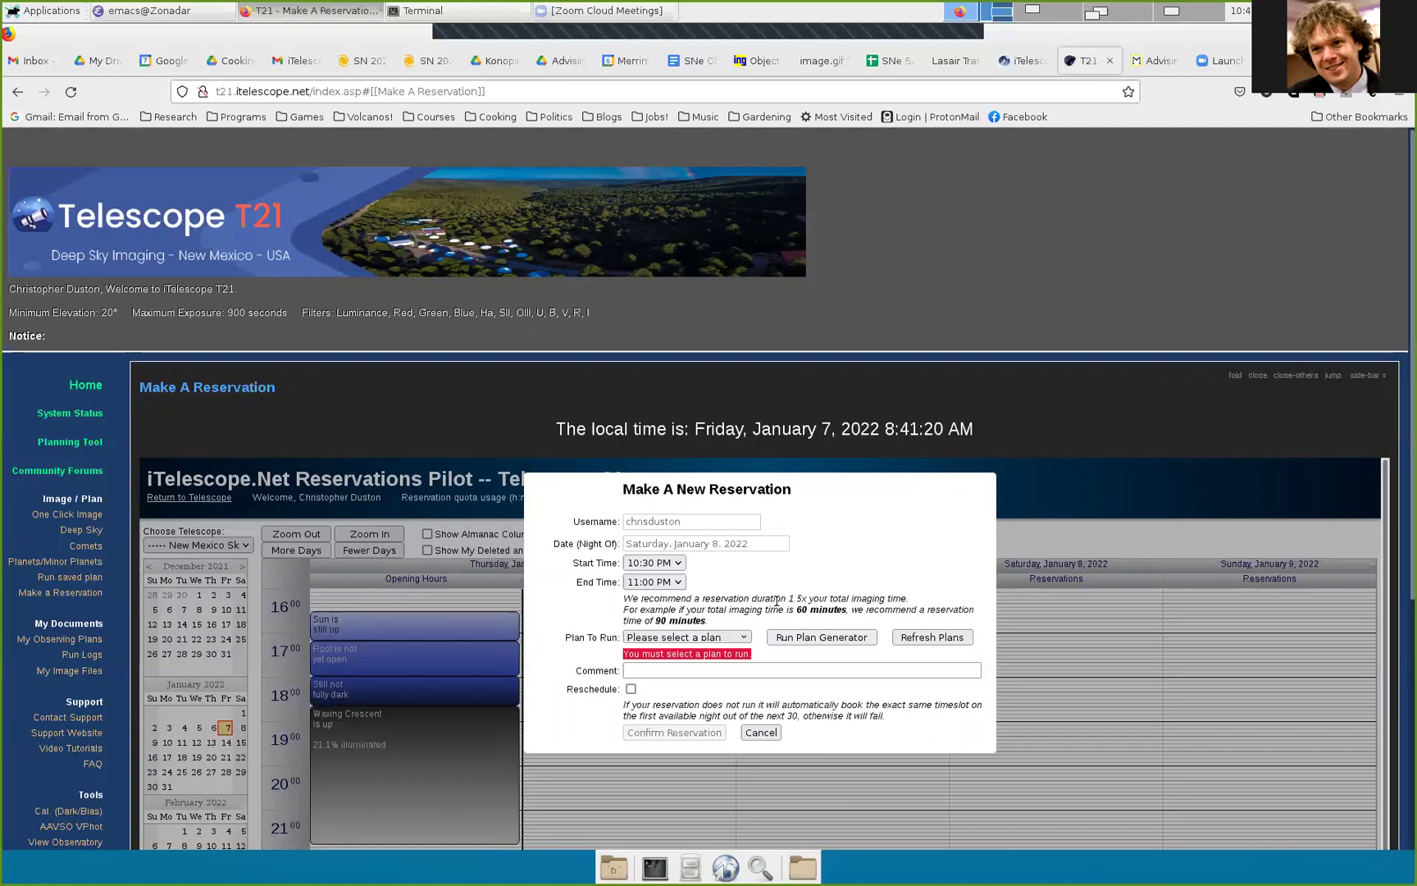
Step: Choose M1.txt as the plan to run and enable automatic rescheduling
left_click(731, 639)
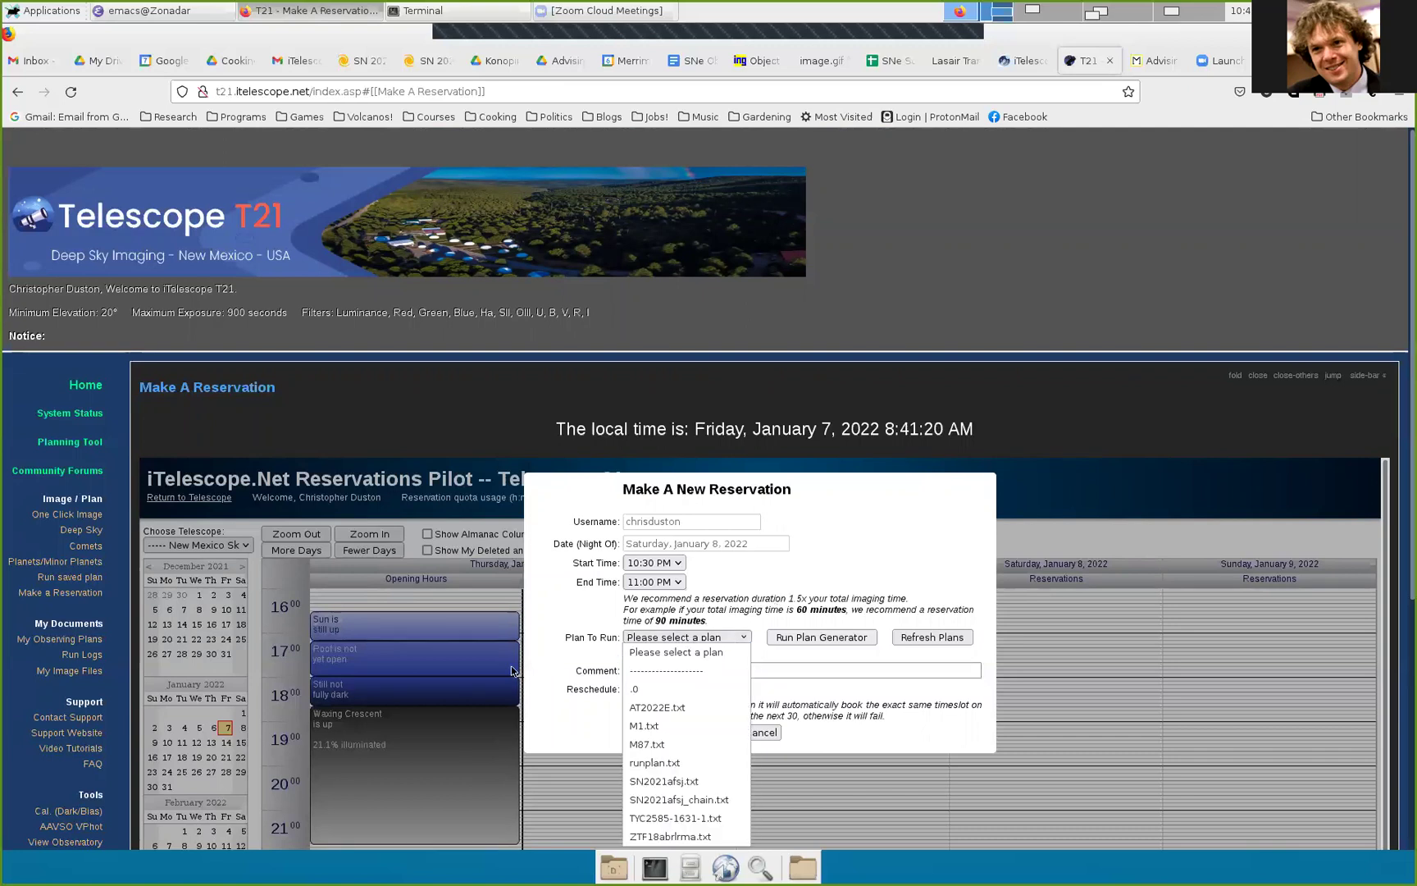
left_click(577, 629)
left_click(701, 636)
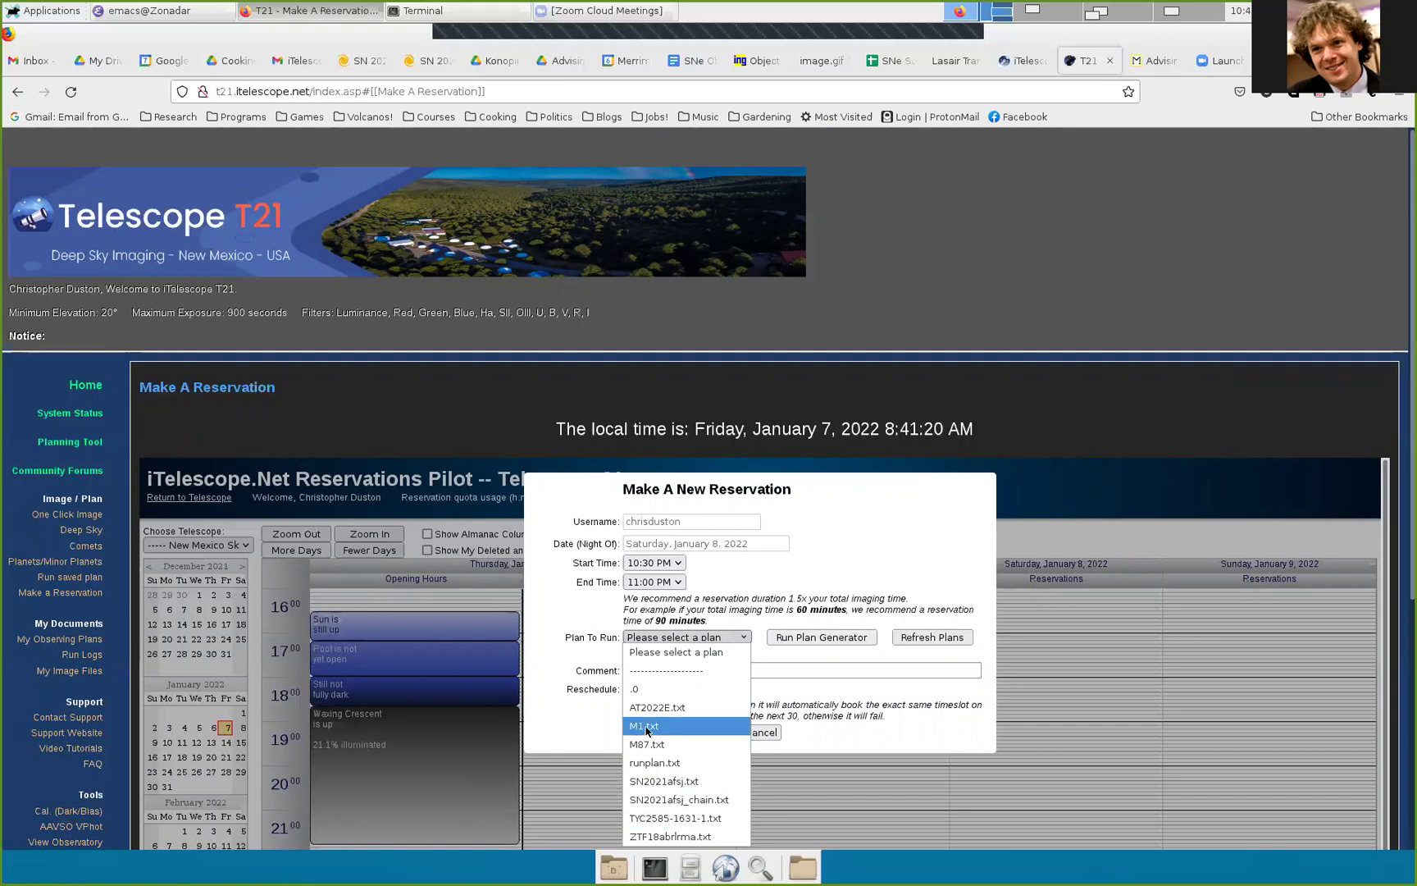
left_click(647, 728)
left_click(648, 656)
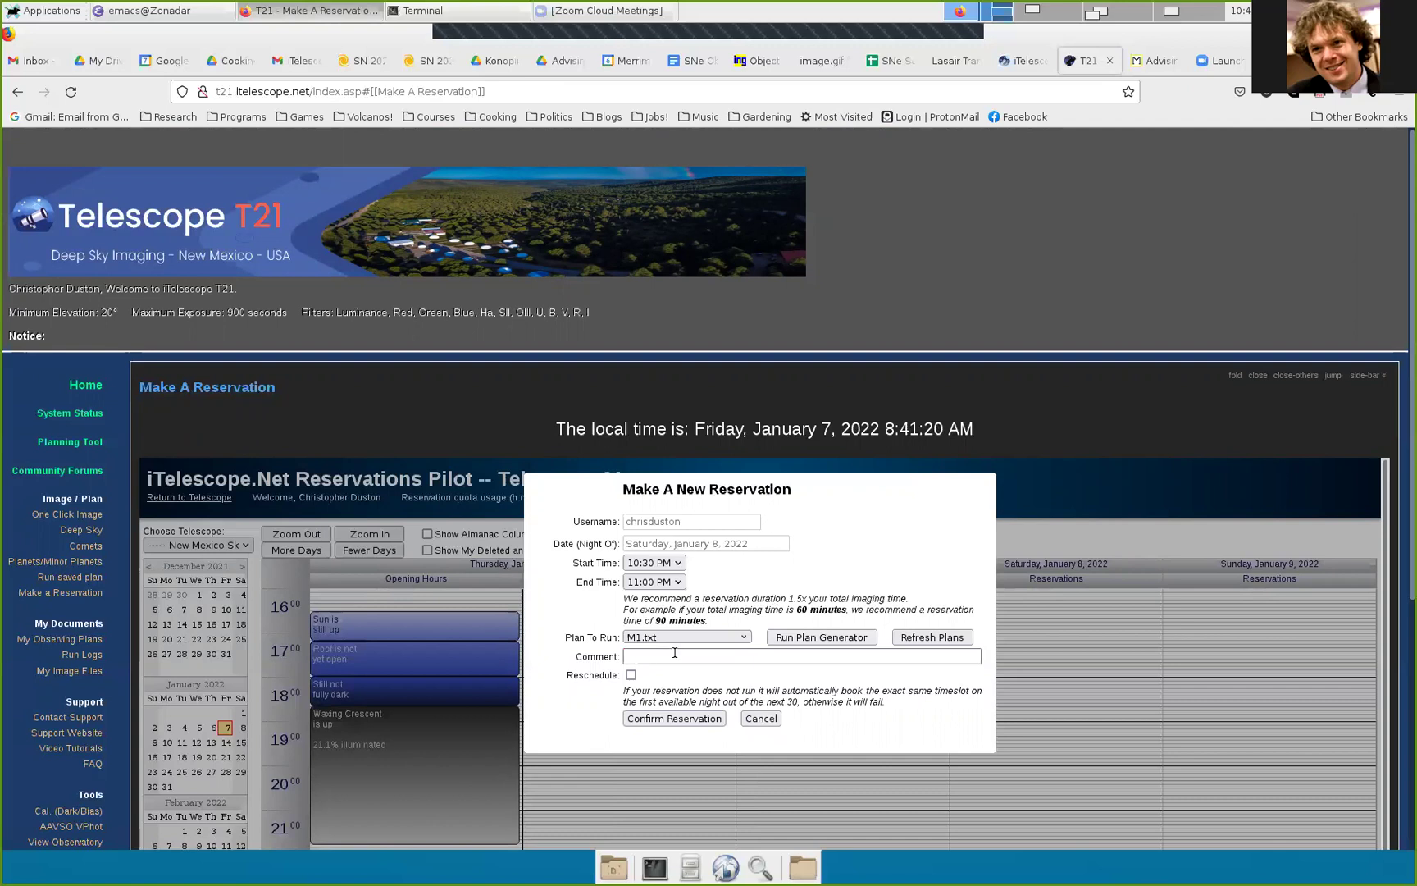
left_click(631, 676)
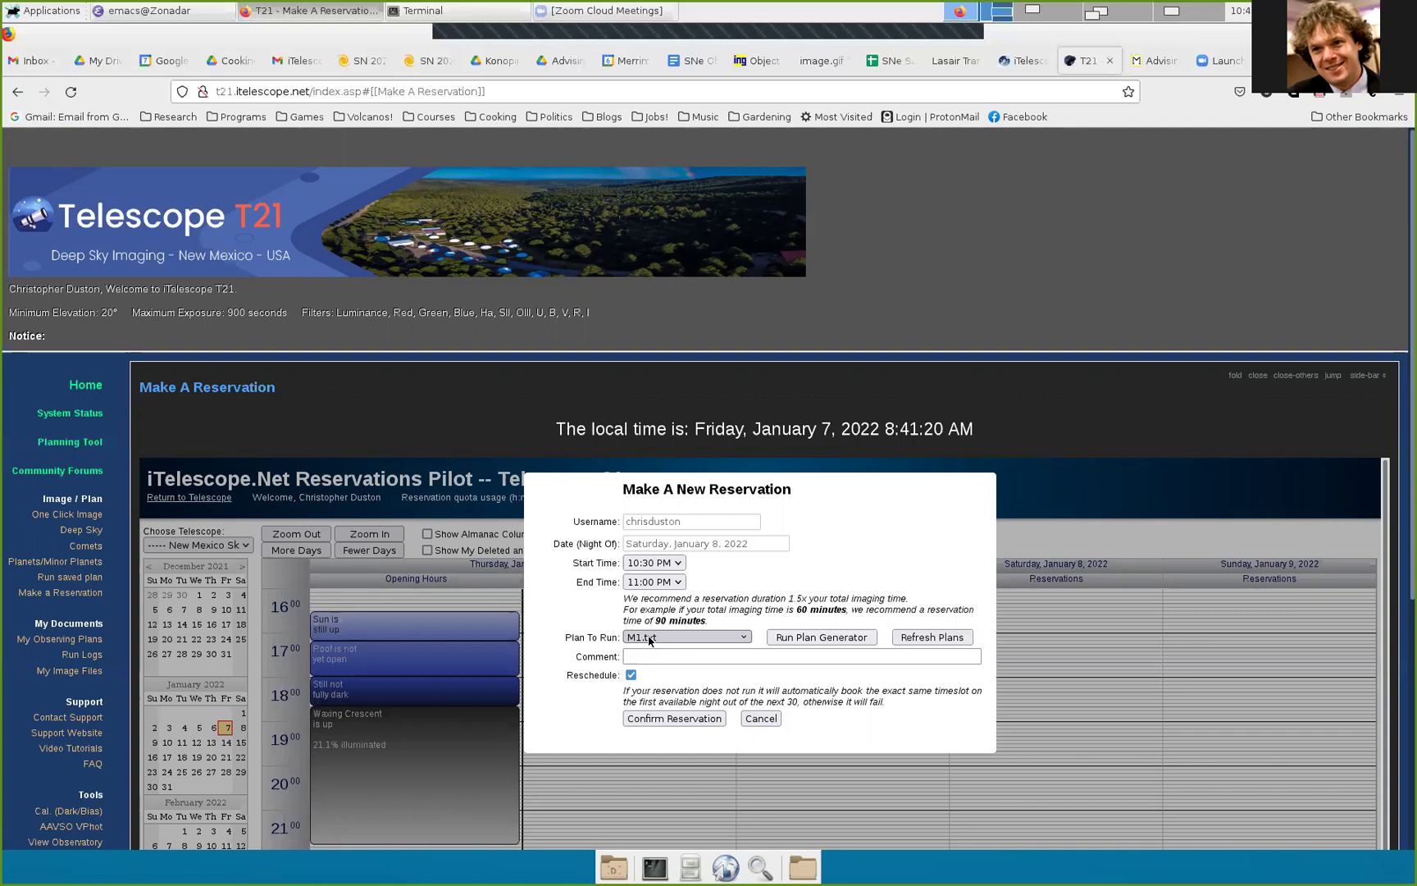
Step: Confirm the reservation and check the new 22:30–23:00 block on Saturday night's calendar
left_click(693, 718)
scroll(549, 671, "down", 3)
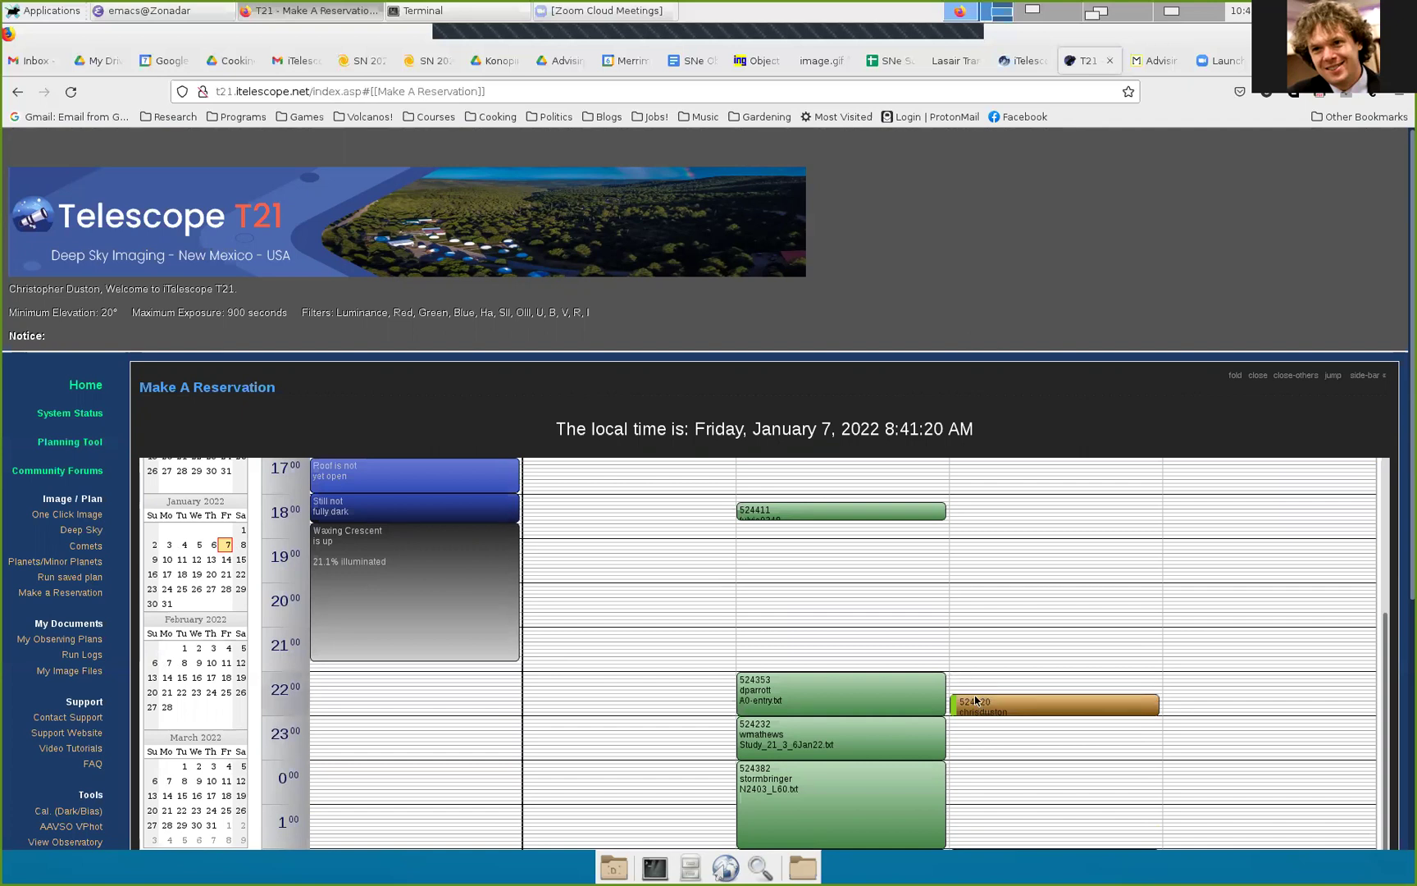
left_click_drag(975, 699, 976, 705)
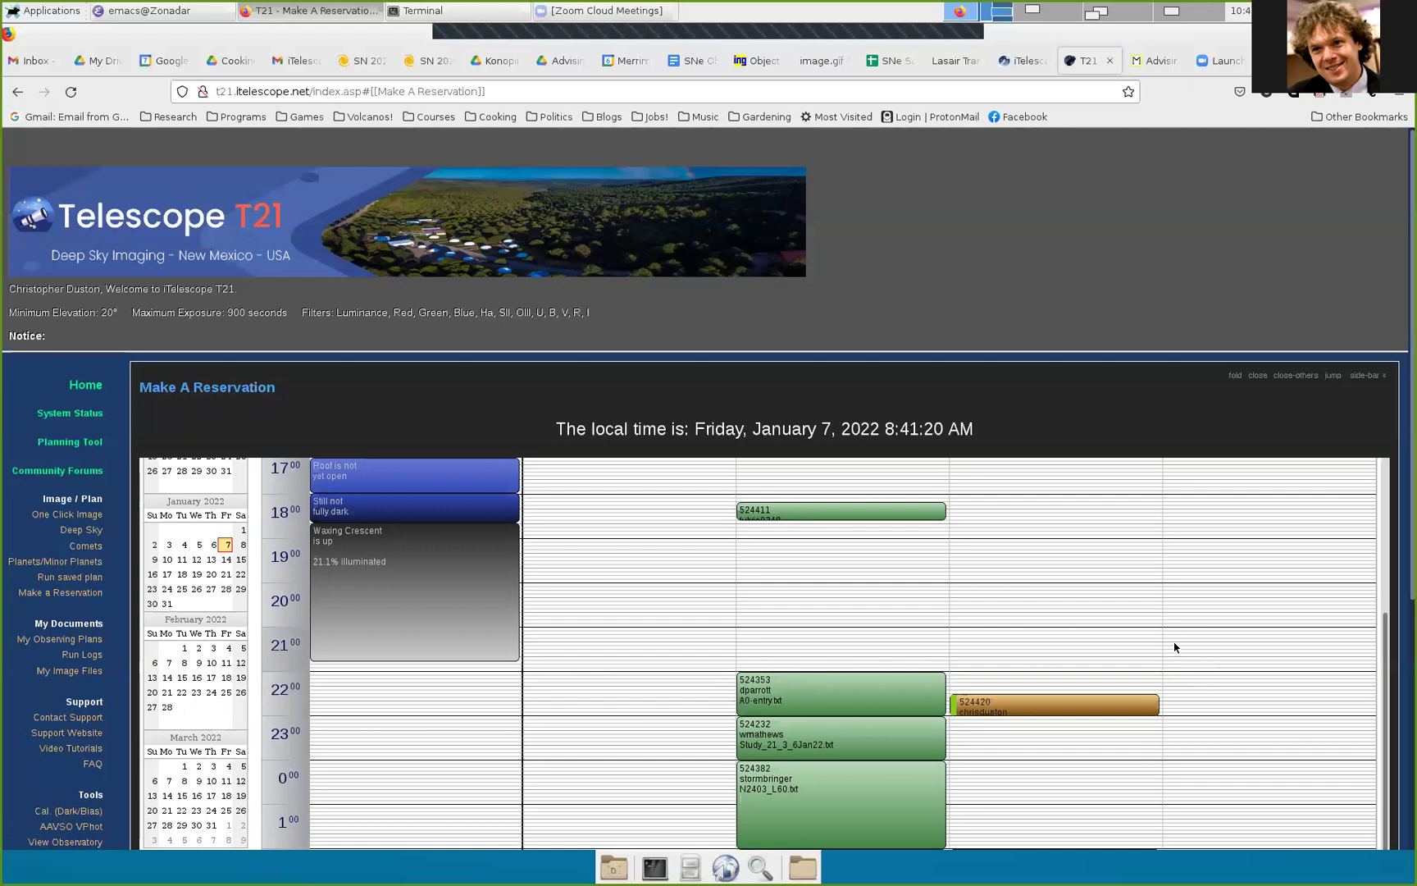
scroll(24, 537, "down", 3)
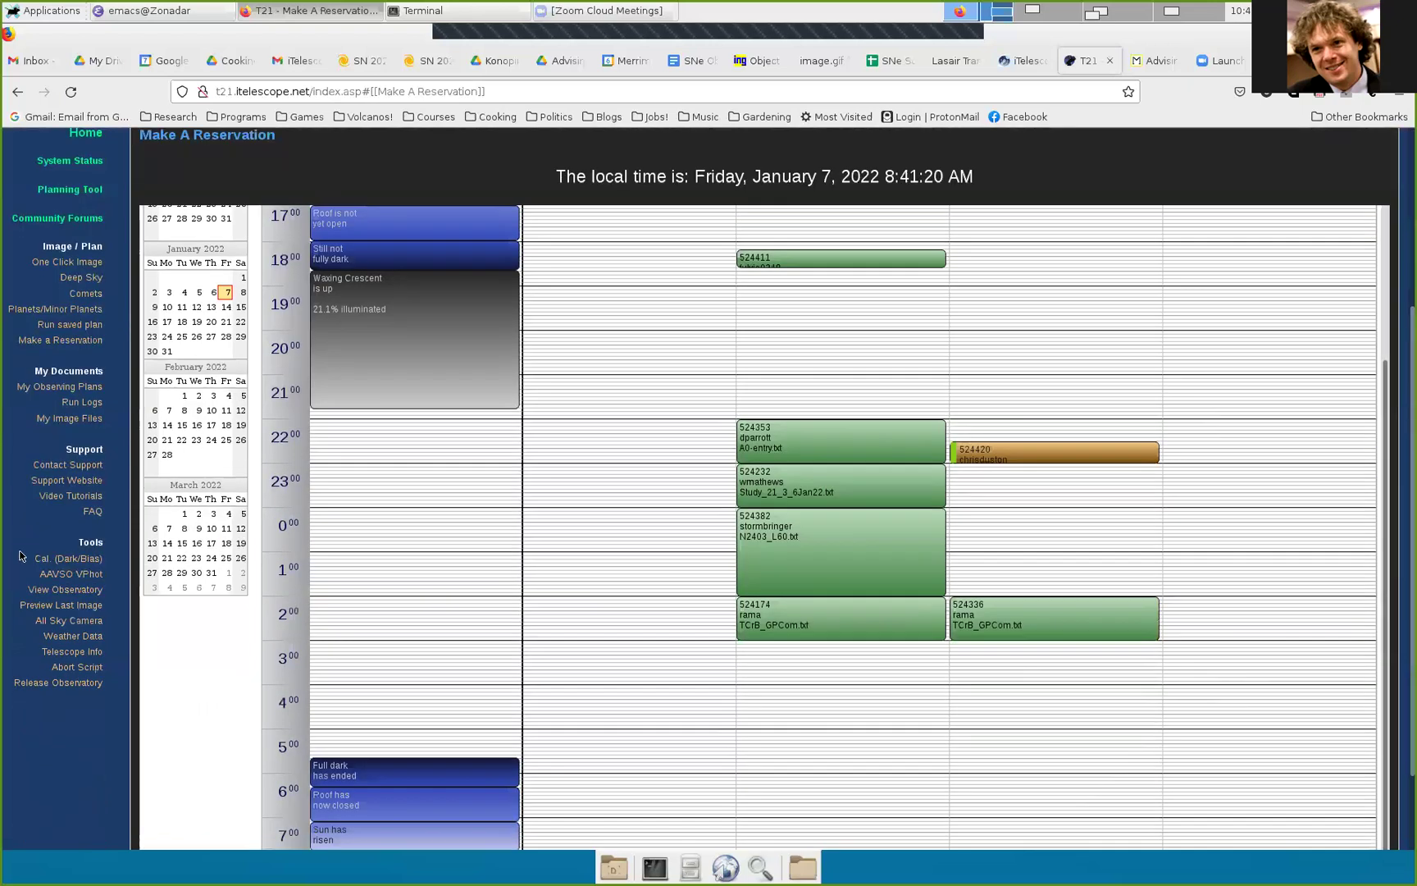
Step: Browse T21's Telescope Info and All Sky Camera pages, ending on its System Status page
left_click(70, 652)
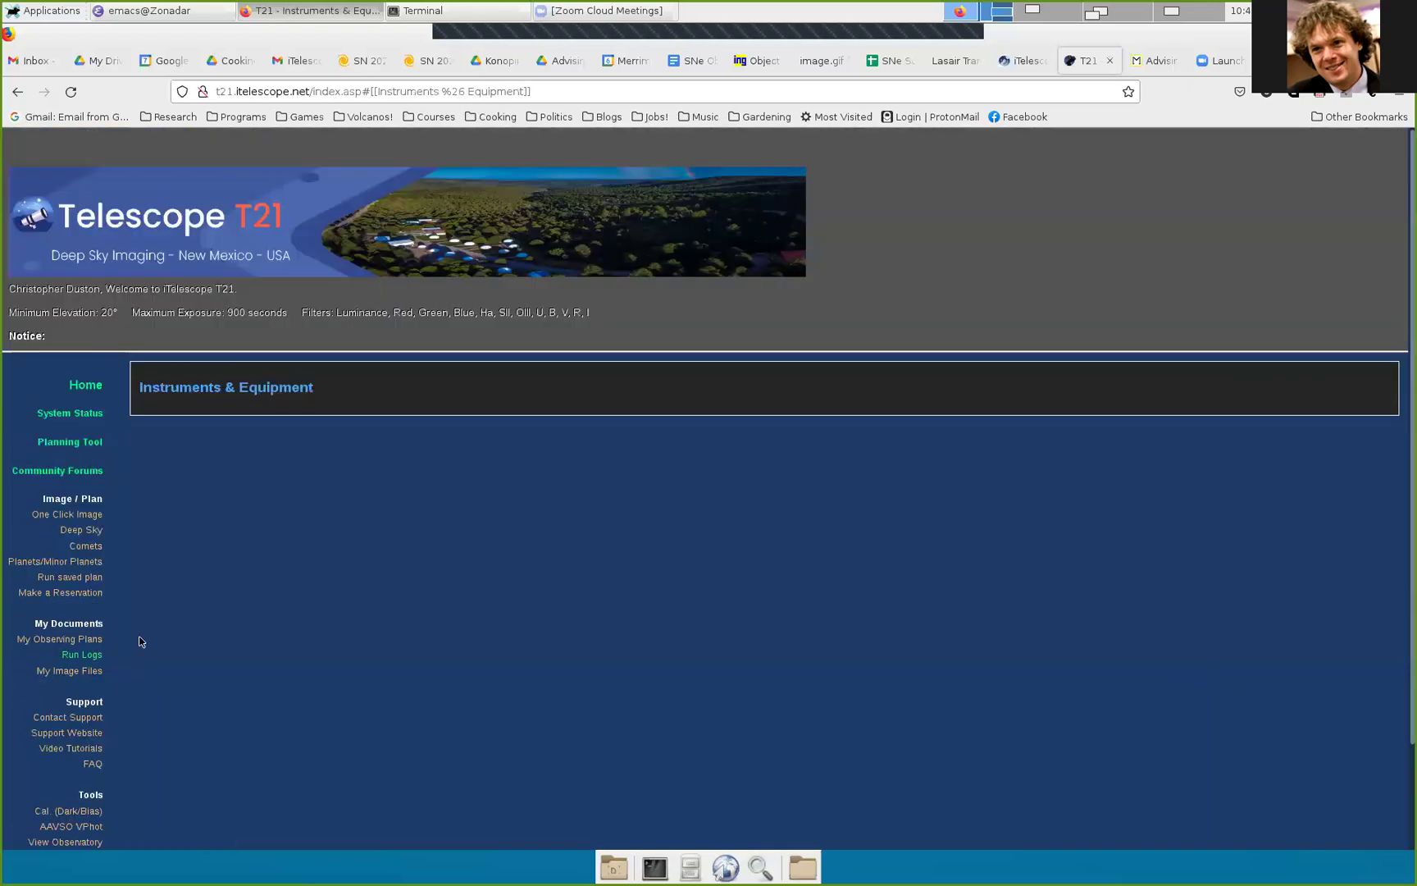
scroll(133, 546, "down", 4)
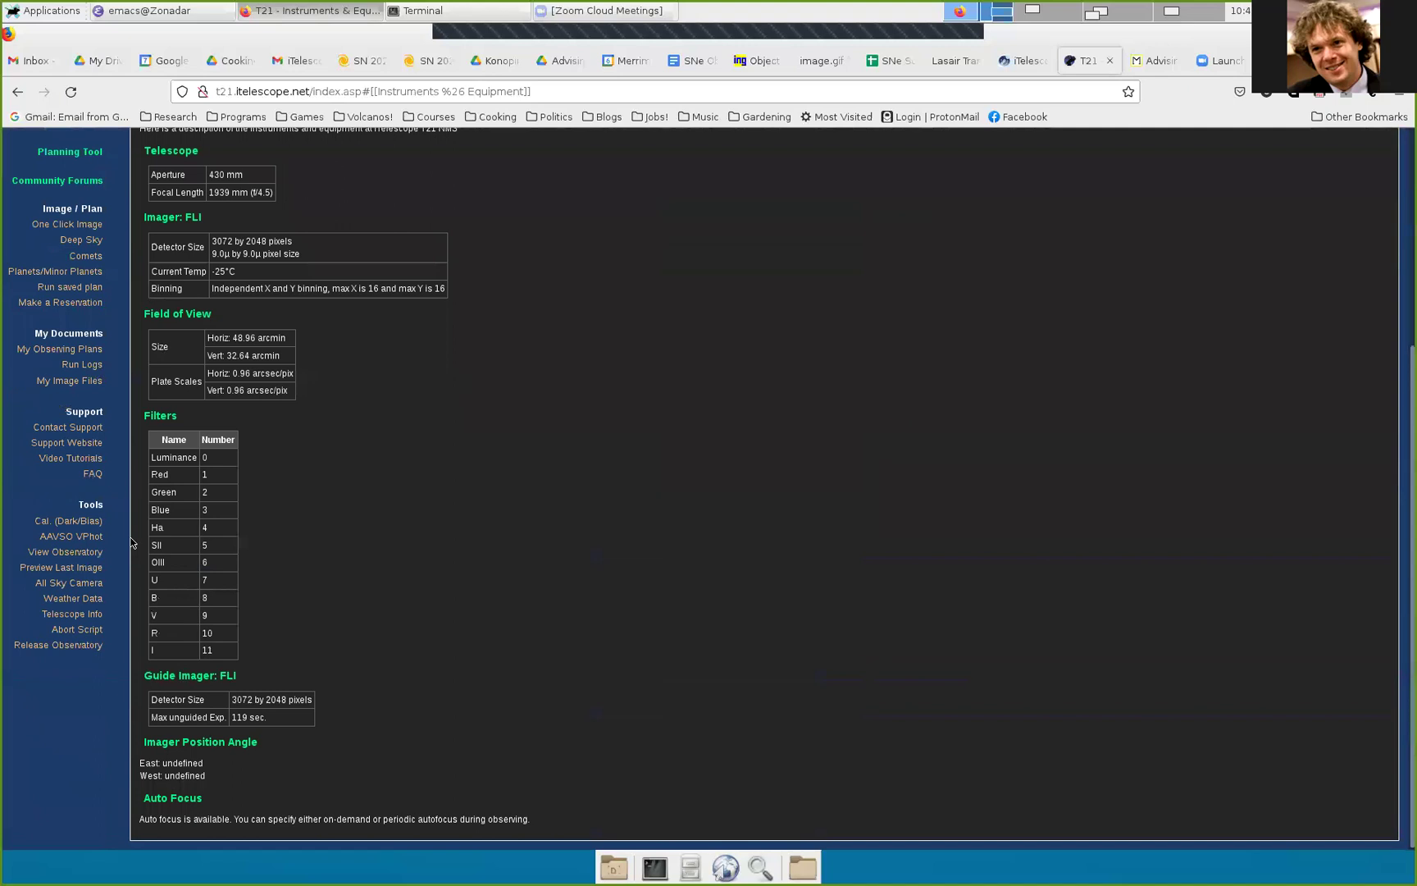
left_click(78, 583)
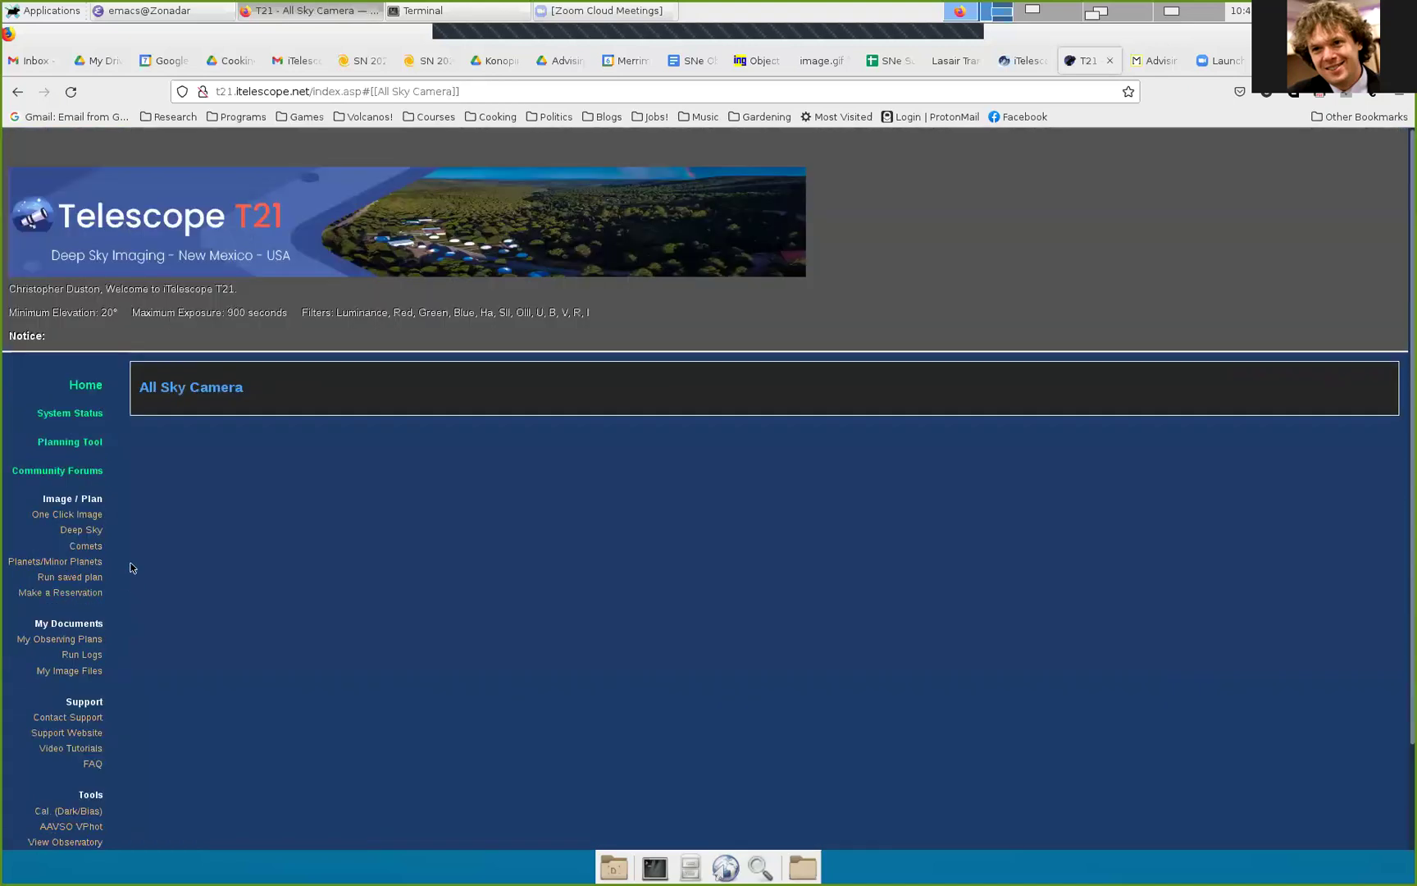
scroll(164, 574, "down", 2)
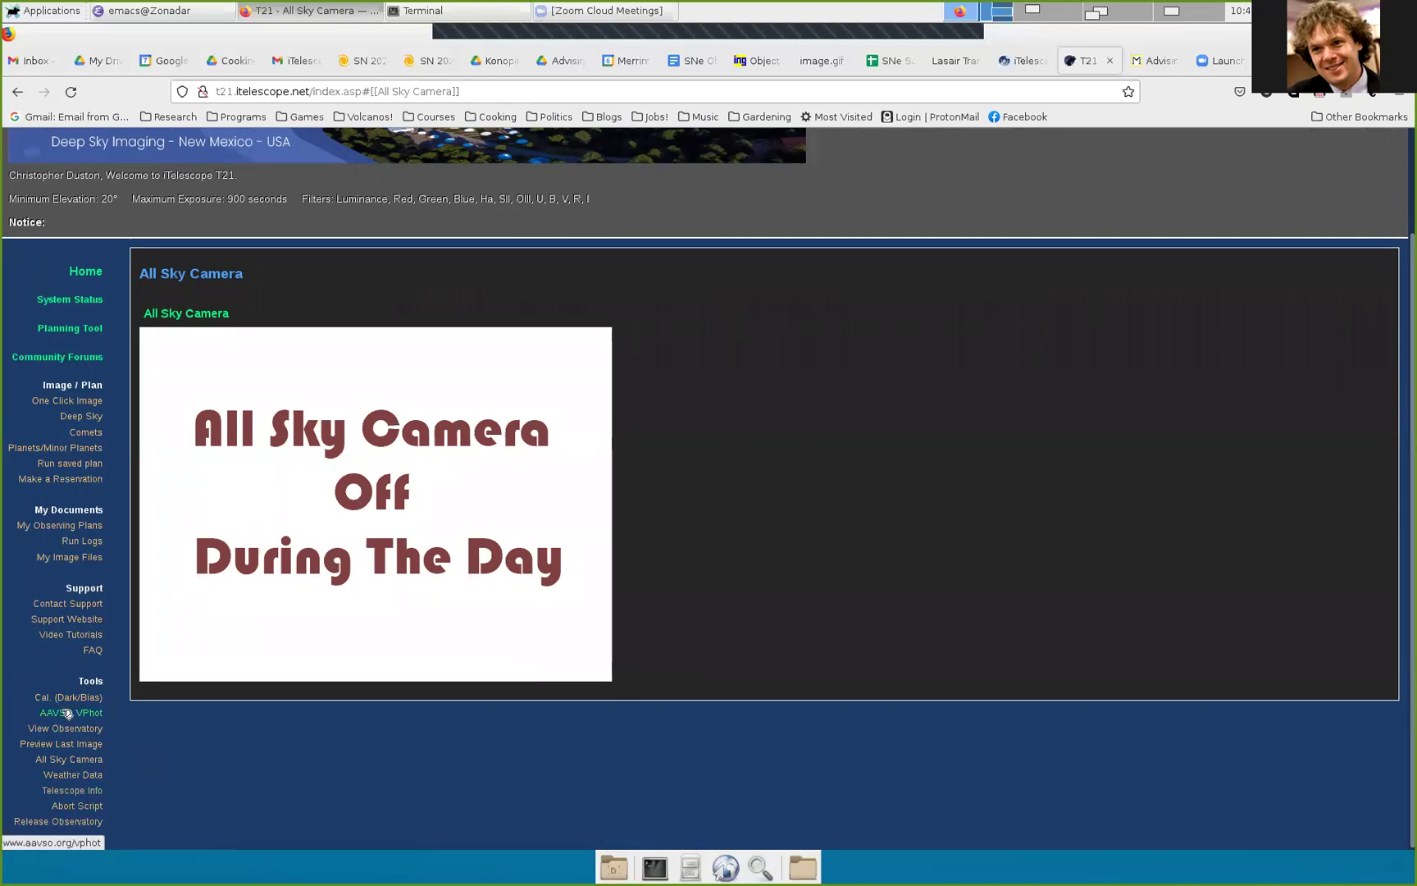
left_click(85, 300)
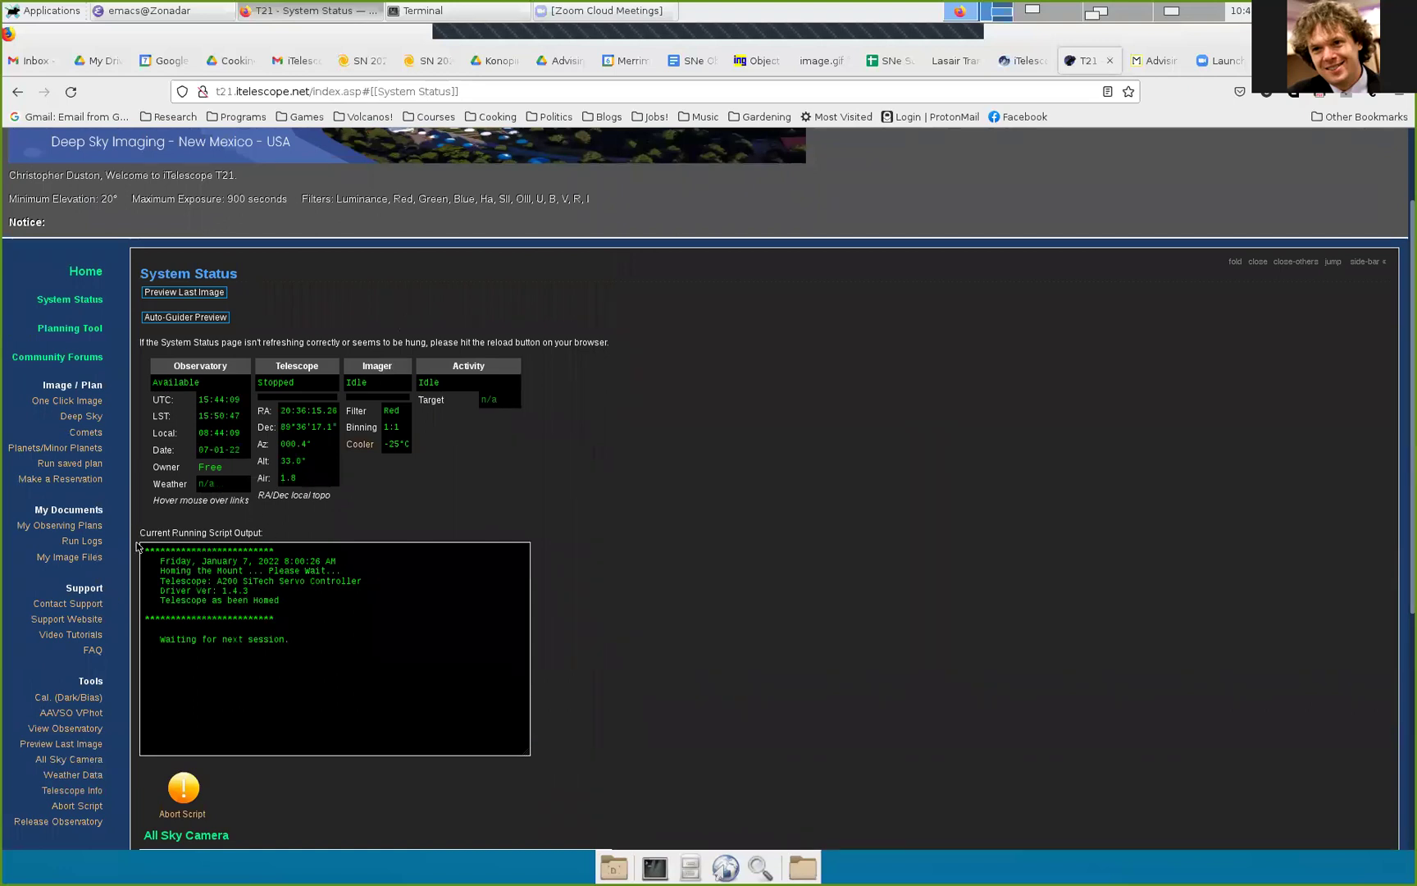
Step: From the launchpad, sign in to T32 with the username, decline saving the login, and view System Status
left_click(1023, 61)
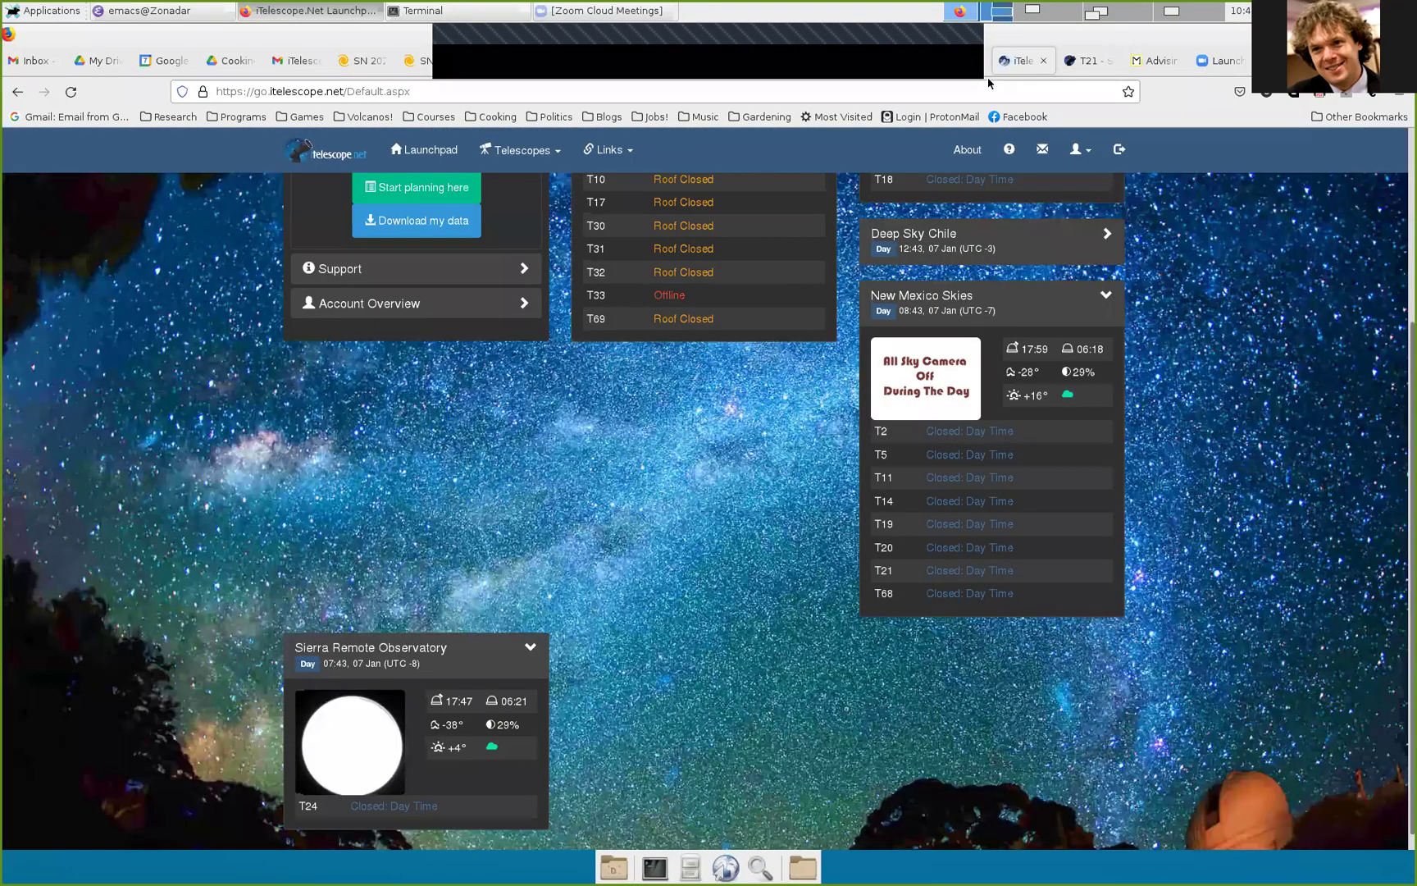
scroll(763, 640, "up", 3)
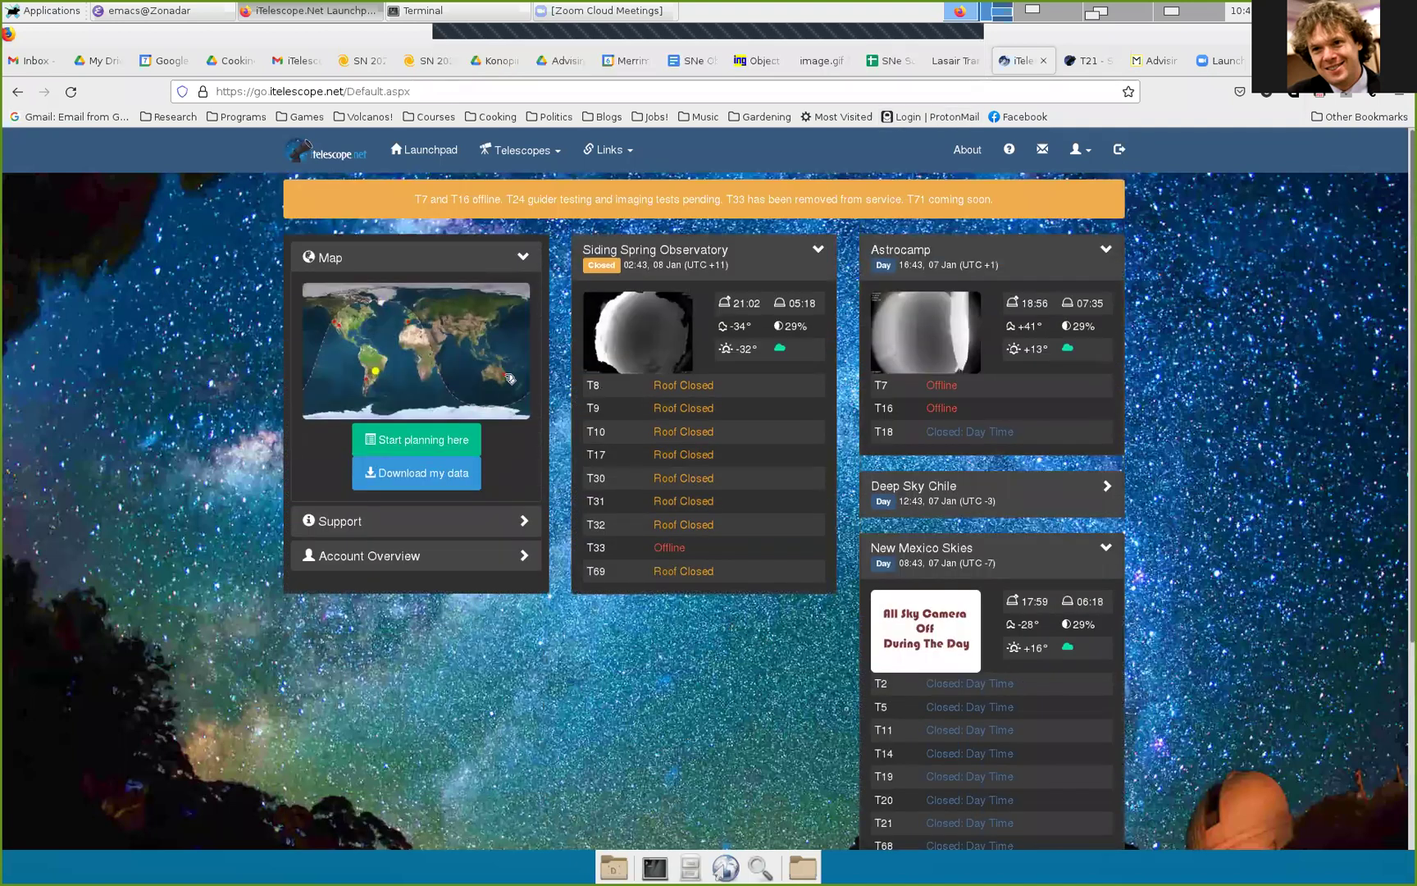
left_click(687, 525)
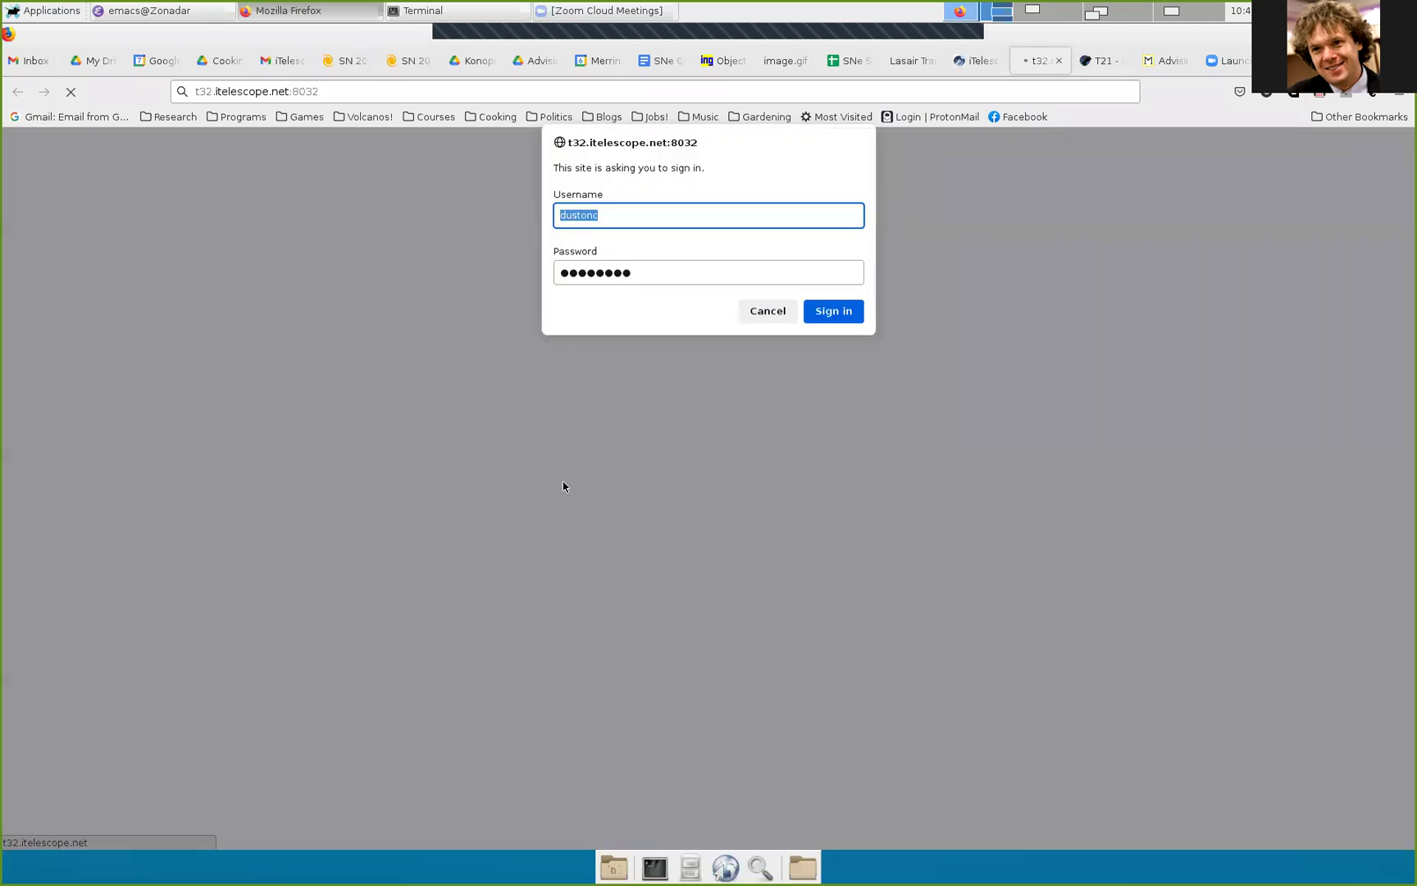
key("Return")
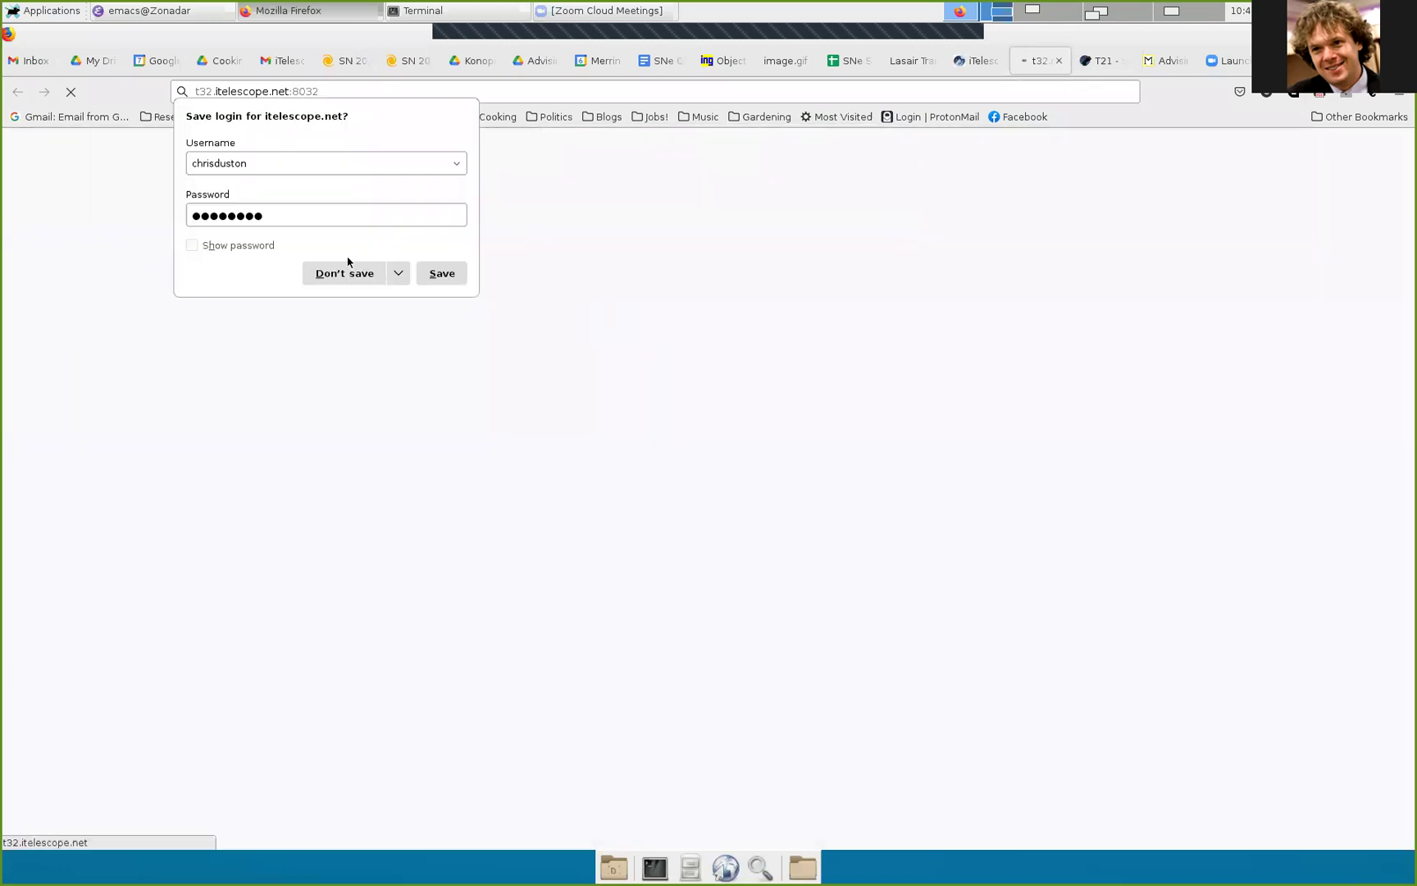
left_click(343, 273)
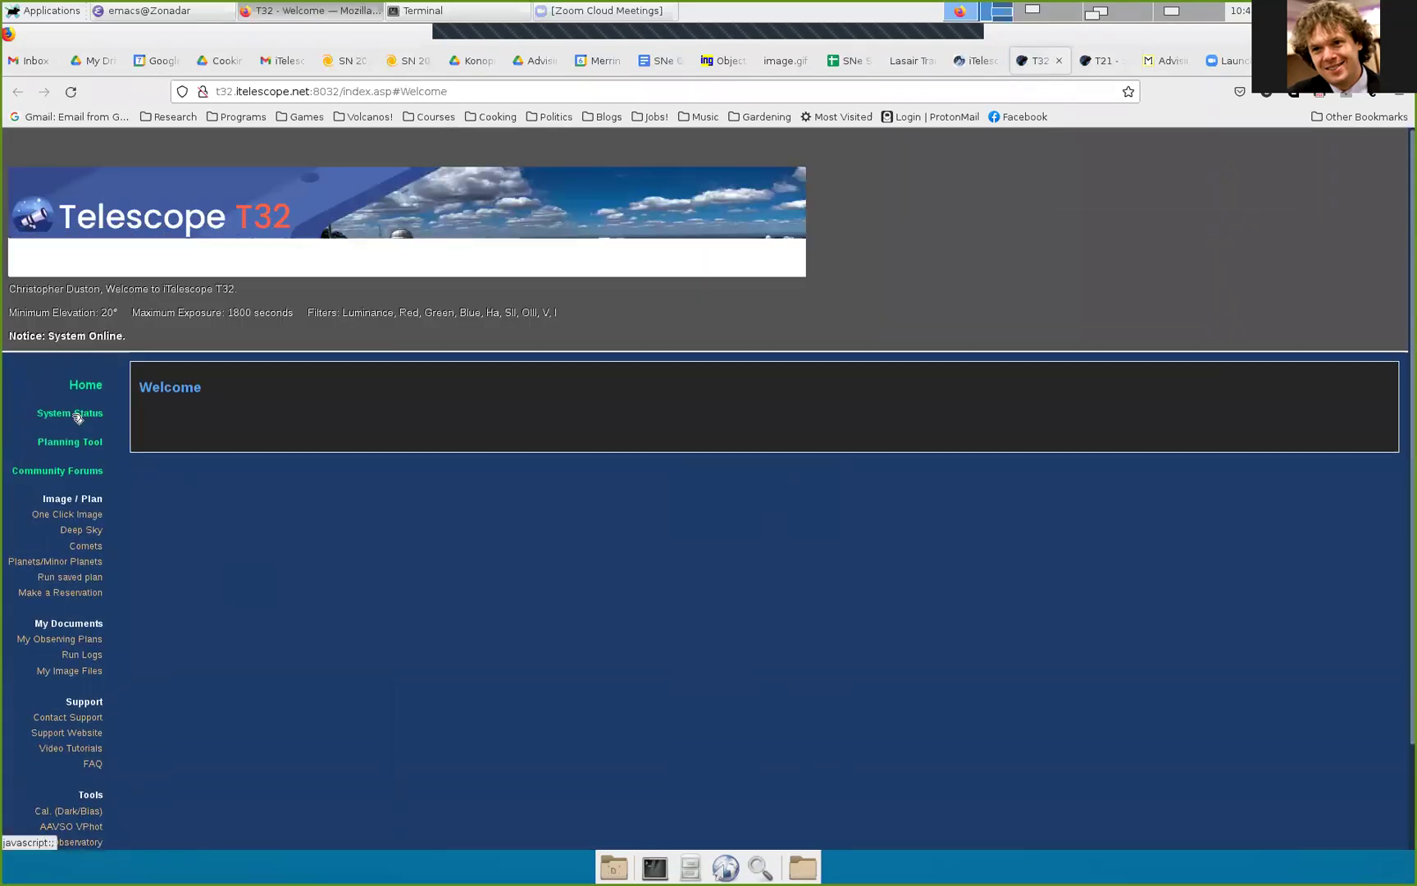
left_click(78, 419)
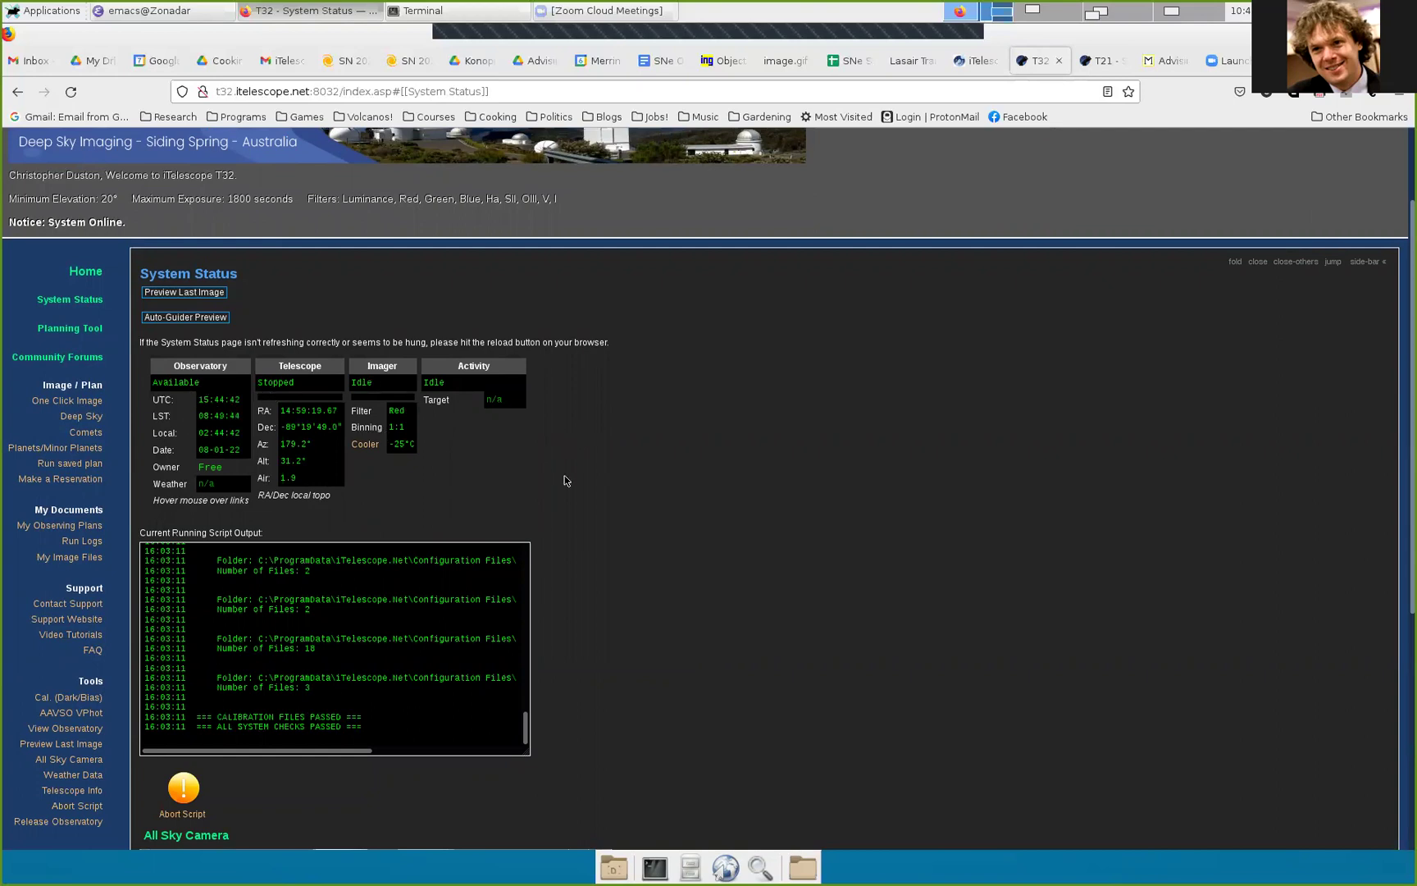
scroll(458, 654, "down", 5)
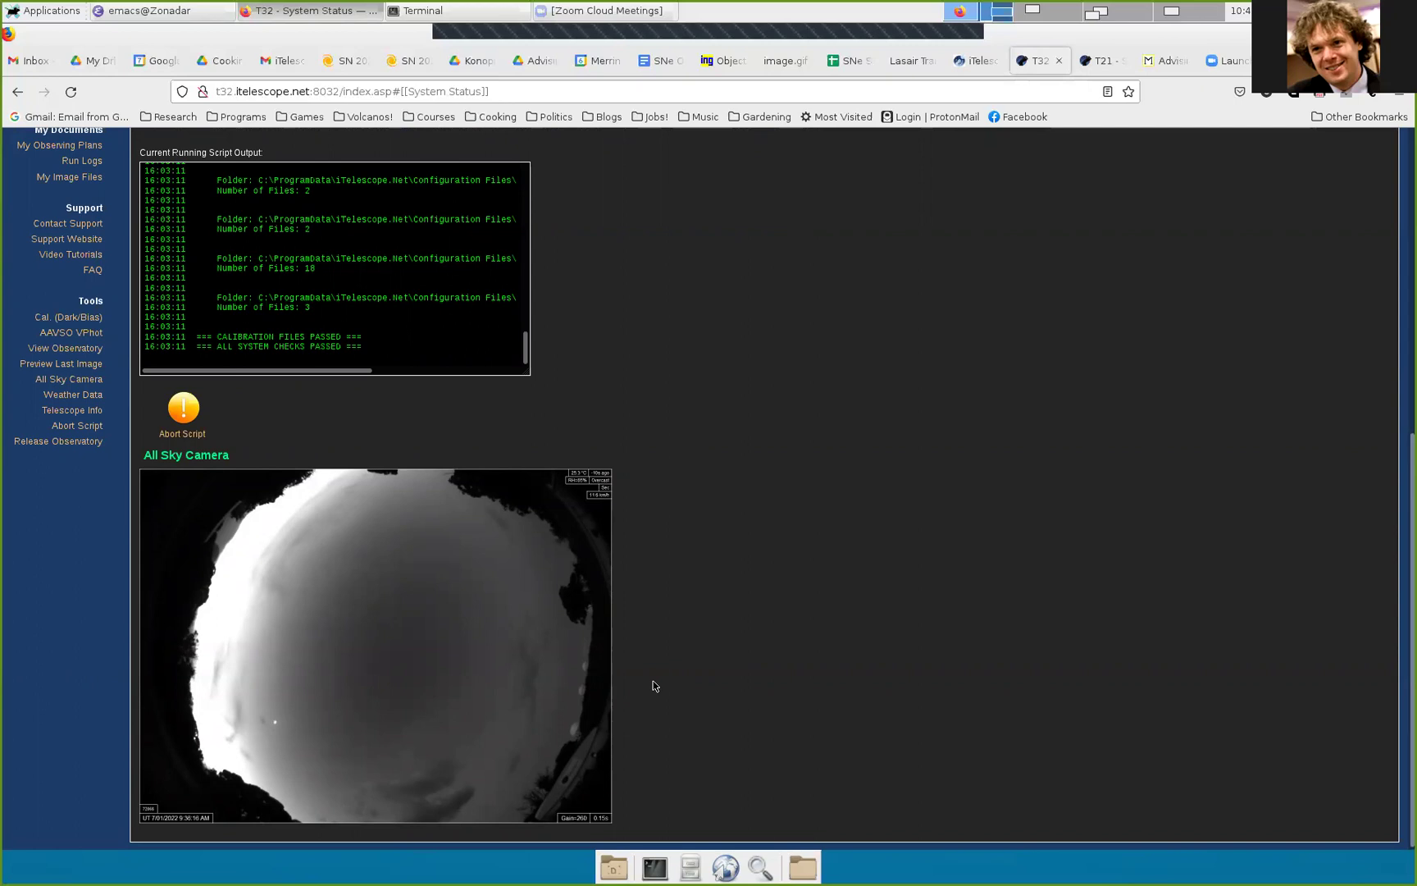
scroll(697, 616, "up", 1)
Step: Read T32's Telescope Info: 430 mm aperture, FLI 4096×4096 imager and nine filters
left_click(71, 493)
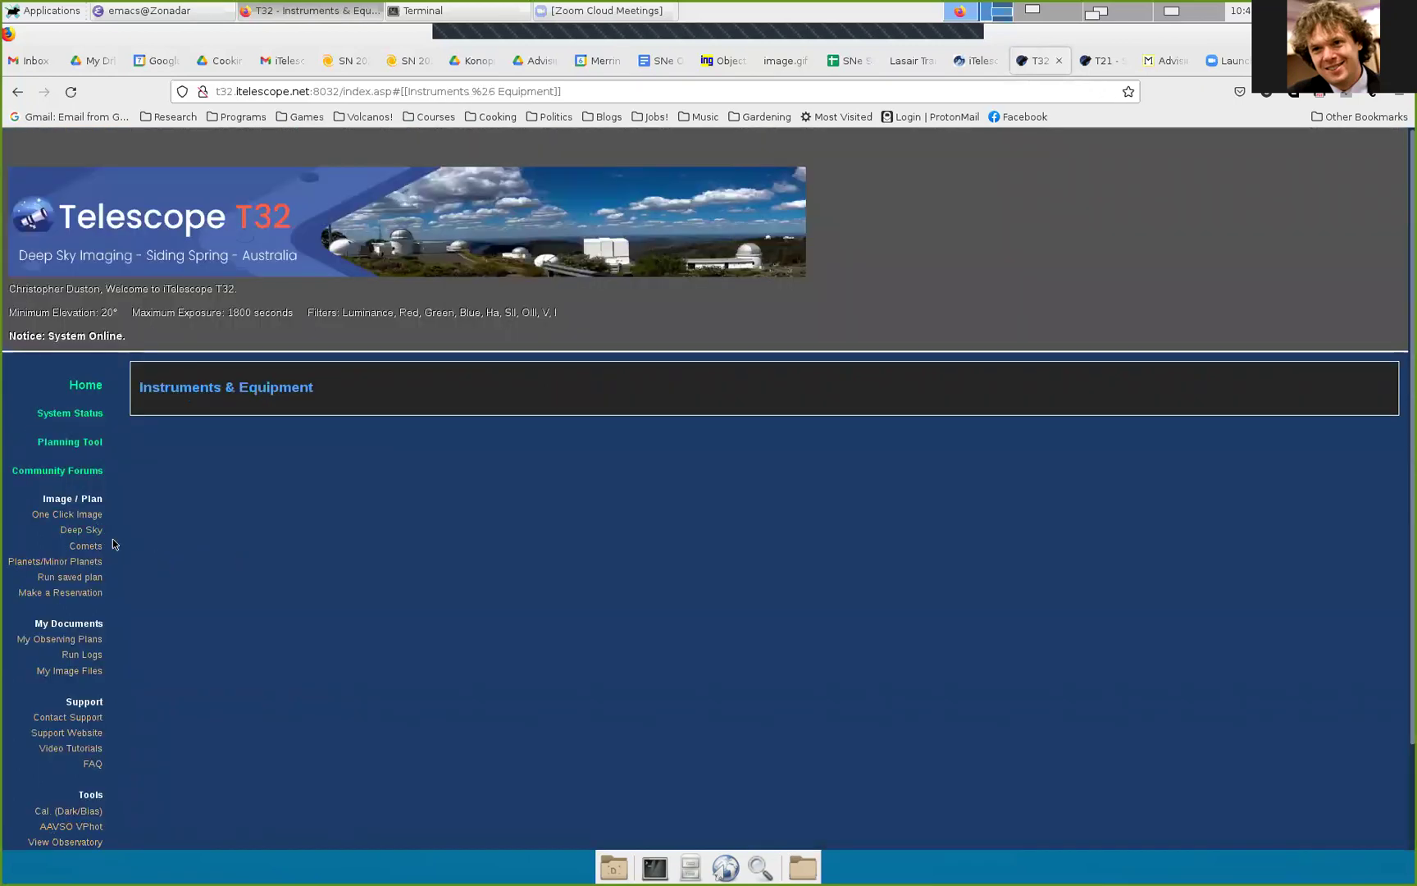
scroll(115, 544, "down", 2)
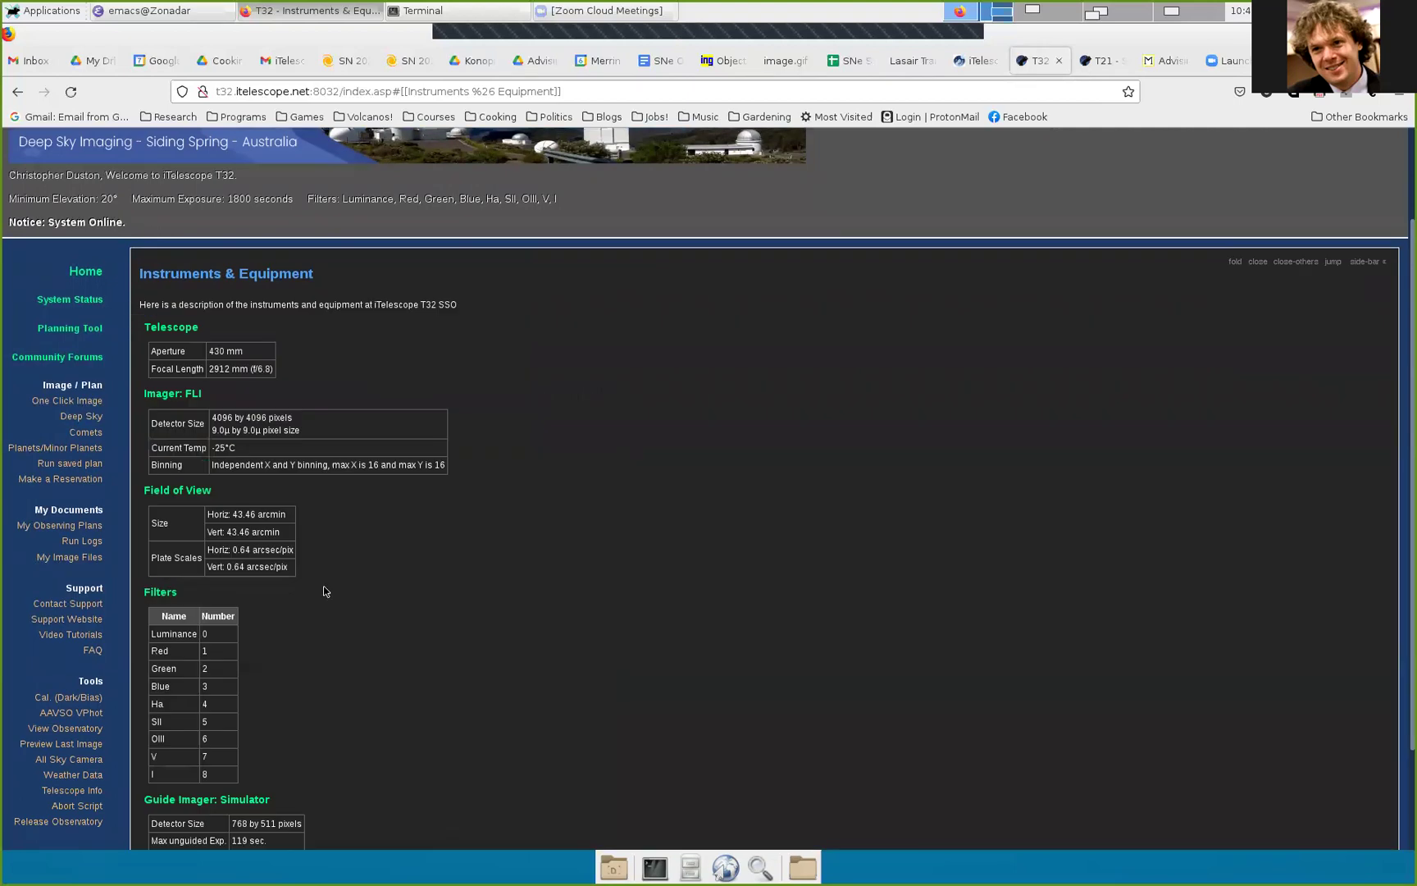